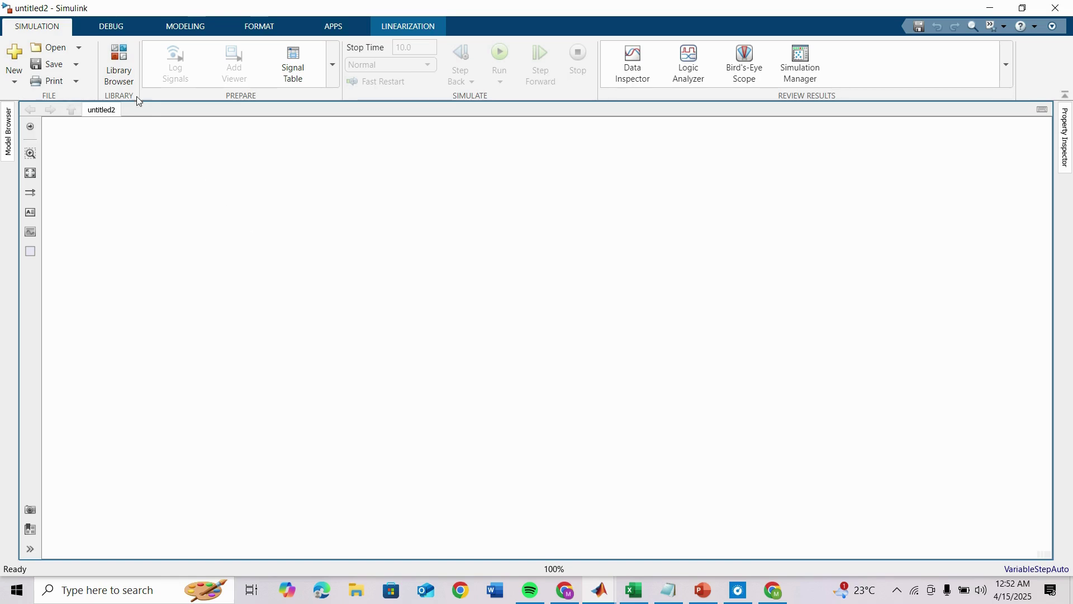
Open the Library Browser in its own window at Simscape > Foundation Library > Electrical > Electrical Elements.
{"action": "left_click", "coordinate": [120, 56]}
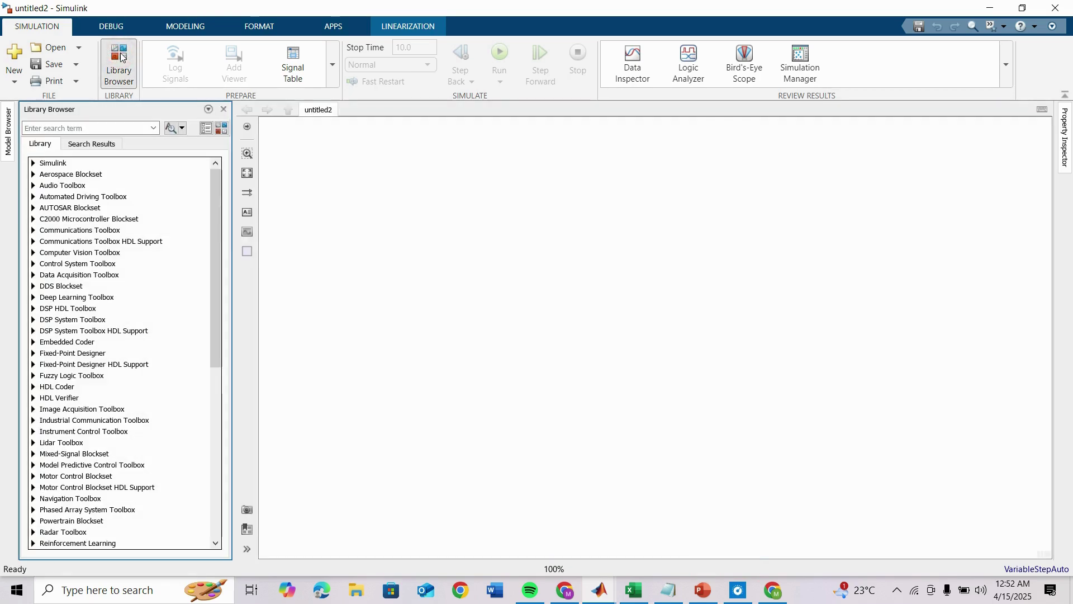
{"action": "left_click", "coordinate": [222, 128]}
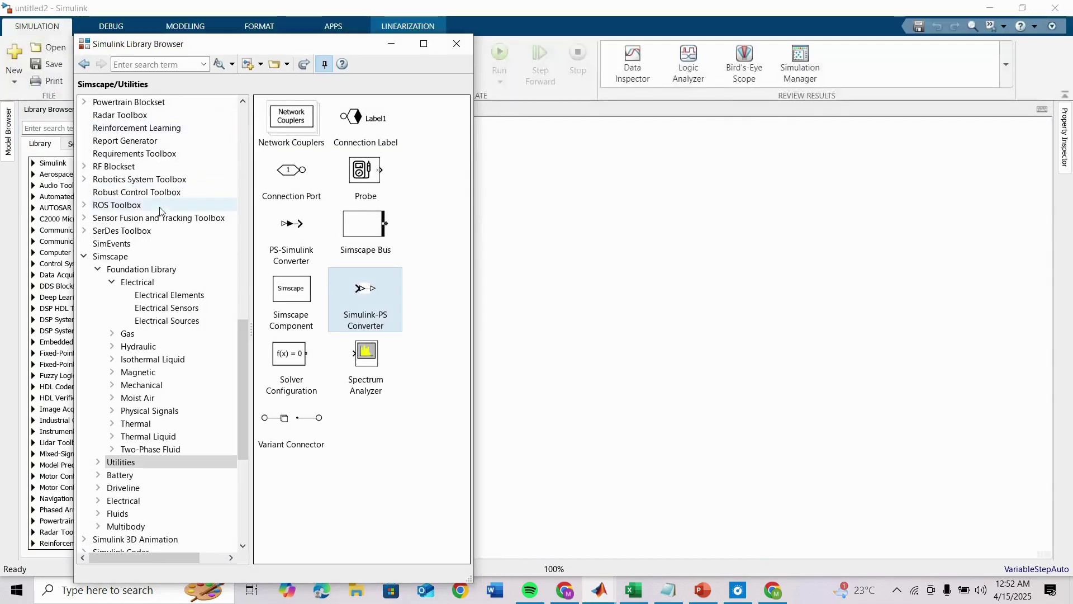
{"action": "left_click", "coordinate": [137, 269]}
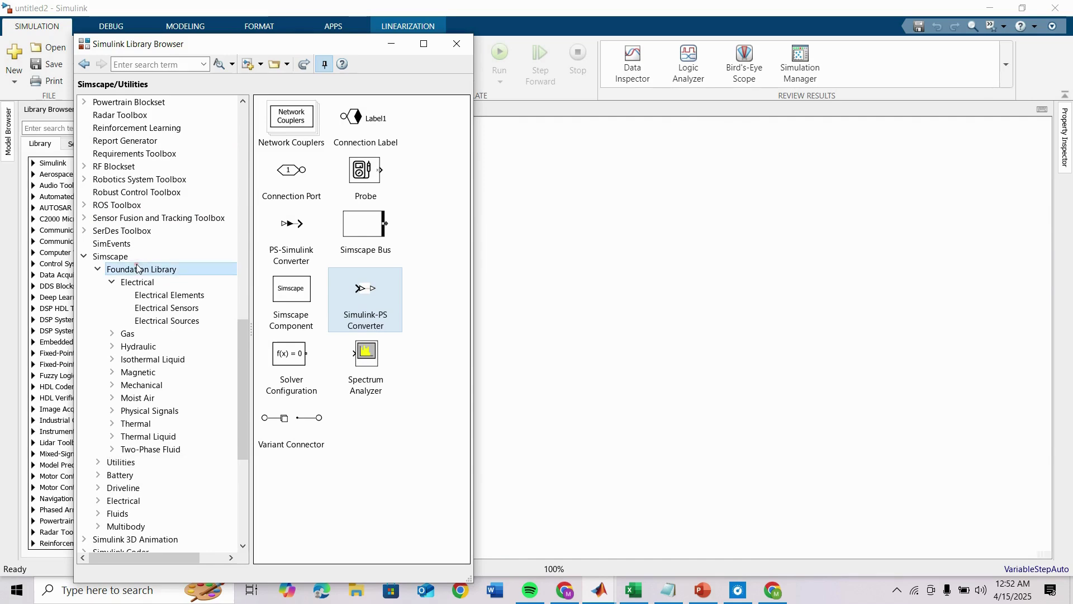
{"action": "left_click", "coordinate": [161, 295]}
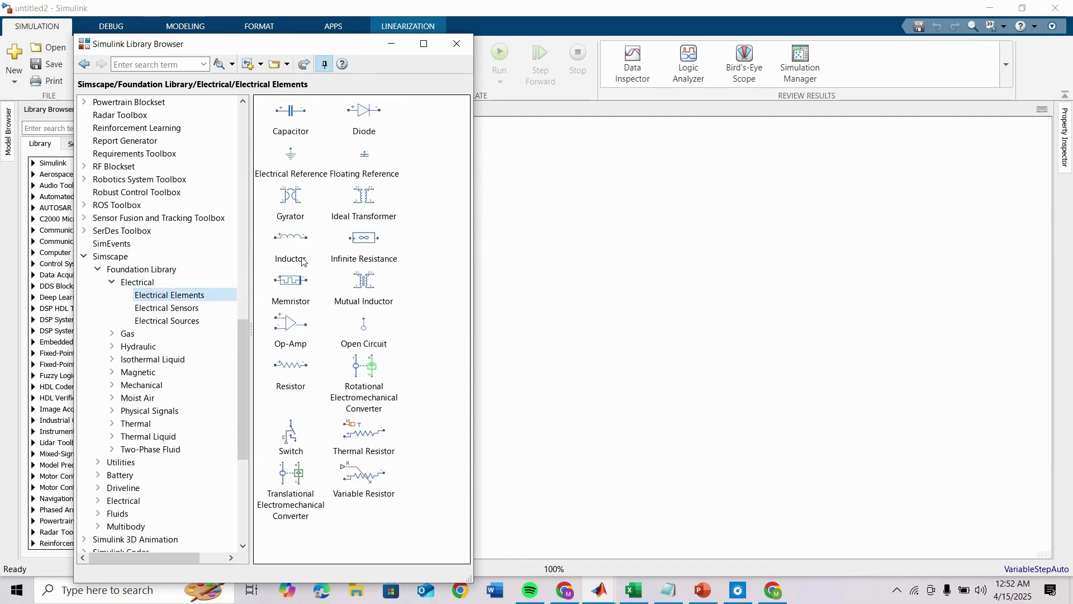
{"action": "scroll", "coordinate": [168, 252], "scroll_direction": "up", "scroll_amount": 1}
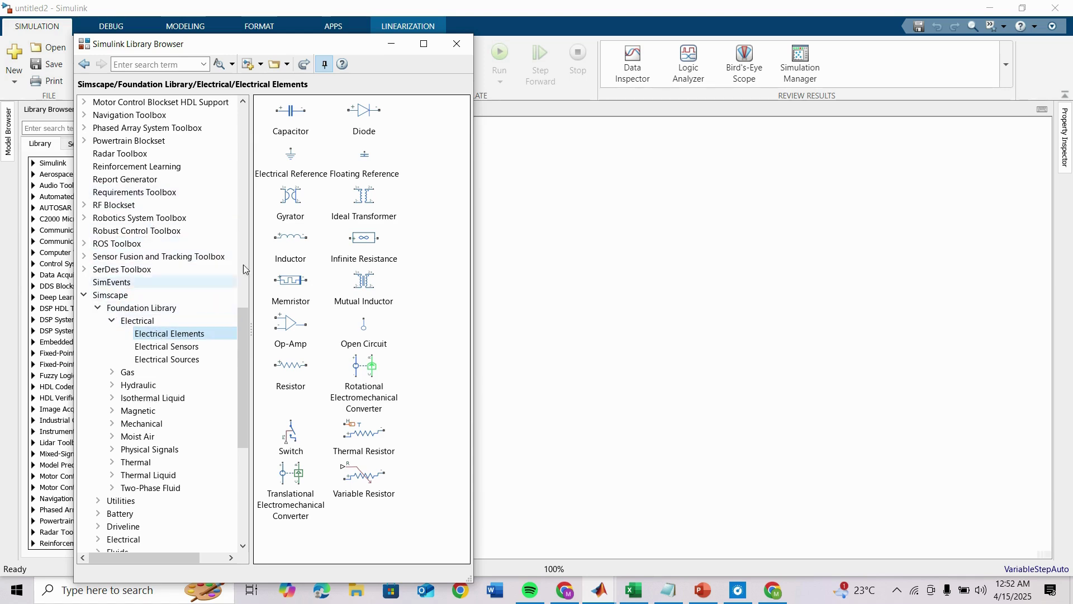
Place Electrical Reference, Resistor, Inductor and Capacitor blocks on the canvas.
{"action": "left_click_drag", "start_coordinate": [305, 161], "coordinate": [617, 404]}
{"action": "left_click_drag", "start_coordinate": [291, 367], "coordinate": [614, 234]}
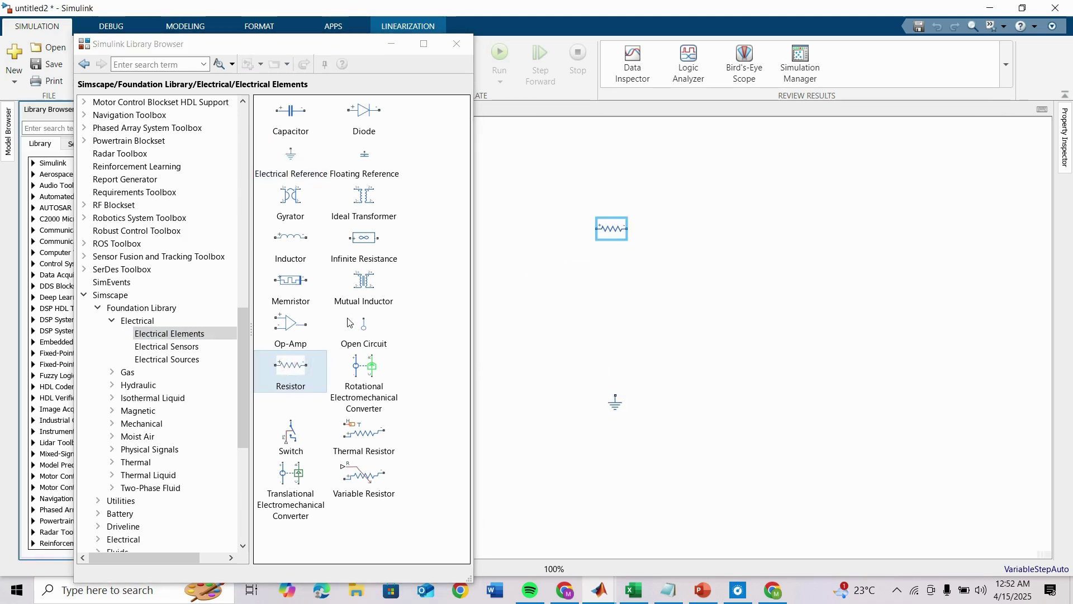
{"action": "left_click_drag", "start_coordinate": [291, 239], "coordinate": [709, 230]}
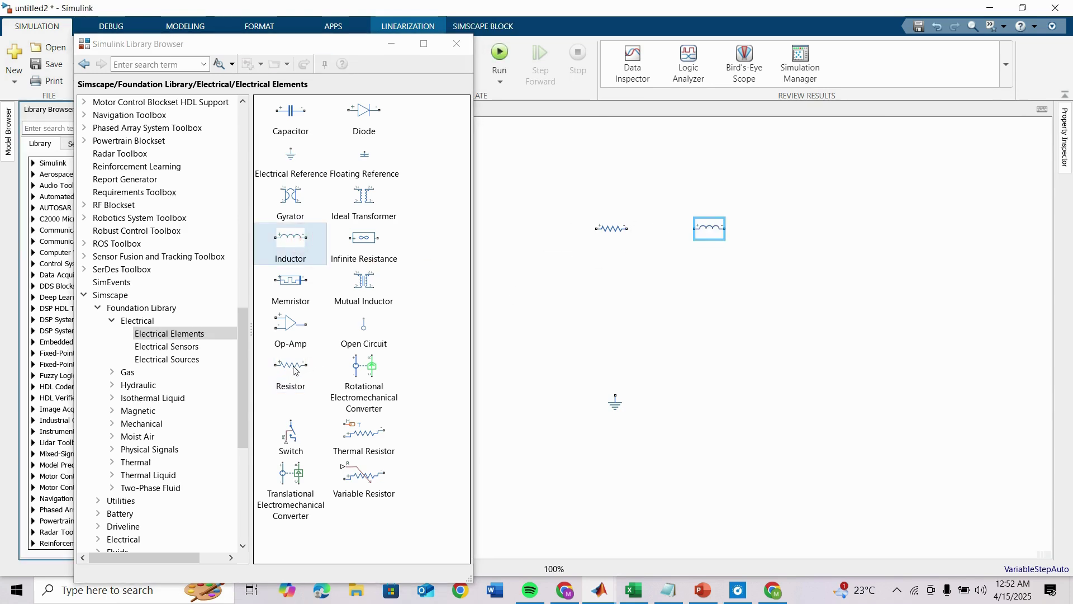
{"action": "mouse_move", "coordinate": [296, 122]}
{"action": "left_mouse_down"}
{"action": "mouse_move", "coordinate": [391, 152]}
{"action": "mouse_move", "coordinate": [843, 243]}
{"action": "left_mouse_up"}
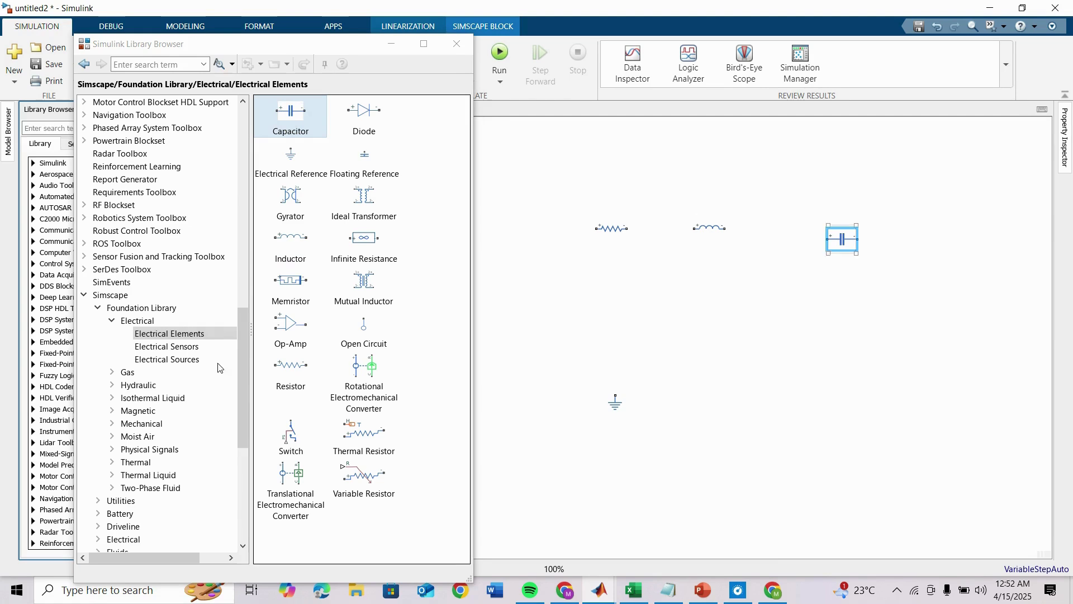
Add a Controlled Voltage Source, Solver Configuration, and Simulink-PS and PS-Simulink converters.
{"action": "left_click", "coordinate": [167, 359]}
{"action": "left_click_drag", "start_coordinate": [289, 166], "coordinate": [566, 335]}
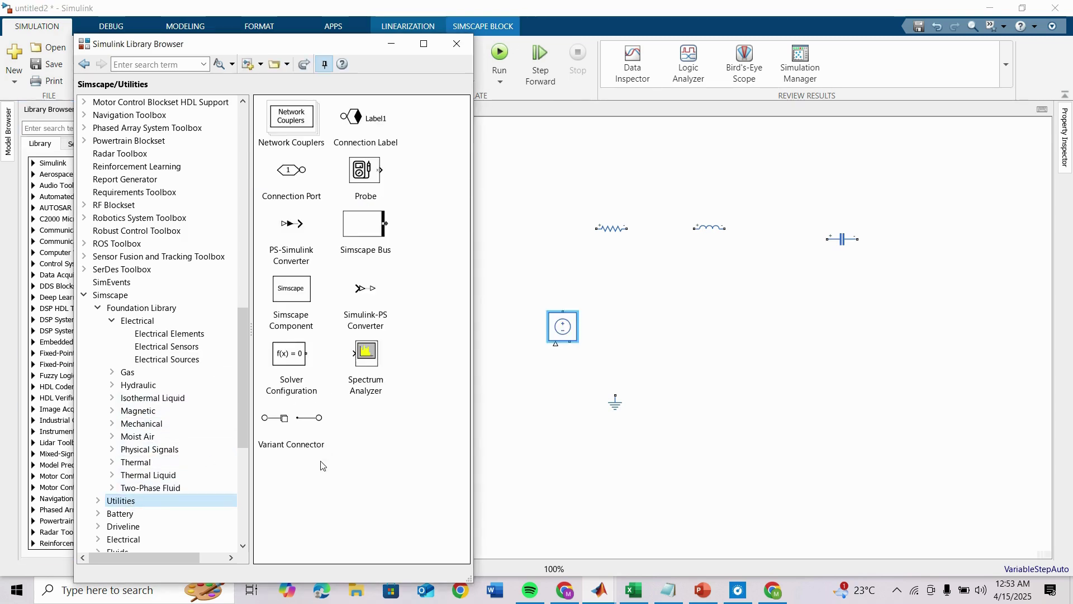
{"action": "mouse_move", "coordinate": [276, 355]}
{"action": "left_mouse_down"}
{"action": "mouse_move", "coordinate": [506, 417]}
{"action": "mouse_move", "coordinate": [537, 450]}
{"action": "left_mouse_up"}
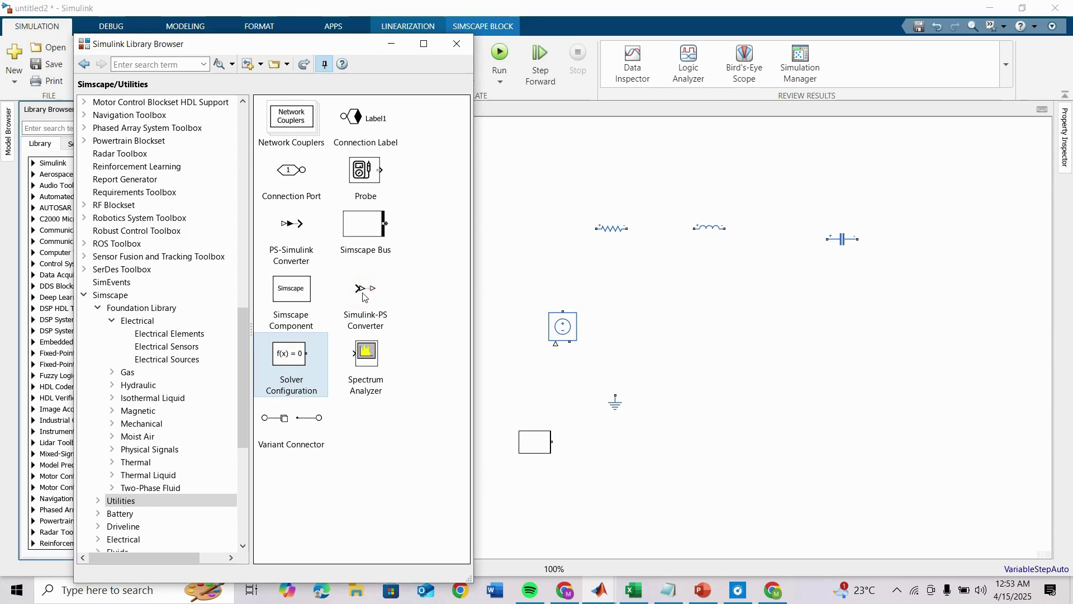
{"action": "left_click", "coordinate": [403, 298]}
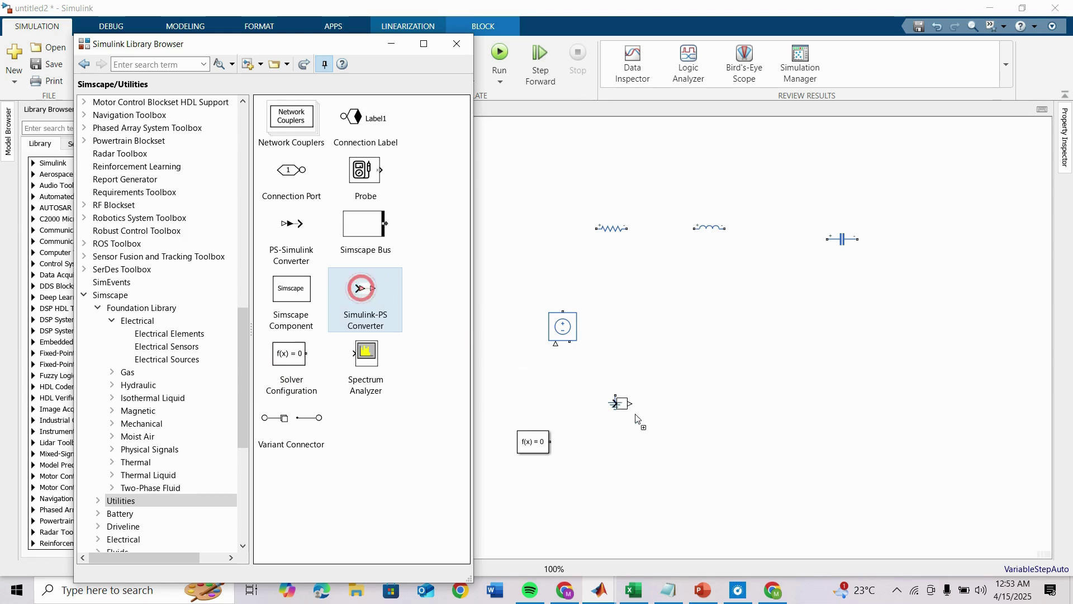
{"action": "left_click_drag", "start_coordinate": [382, 308], "coordinate": [671, 443]}
{"action": "mouse_move", "coordinate": [292, 225]}
{"action": "left_mouse_down"}
{"action": "mouse_move", "coordinate": [601, 325]}
{"action": "mouse_move", "coordinate": [779, 422]}
{"action": "left_mouse_up"}
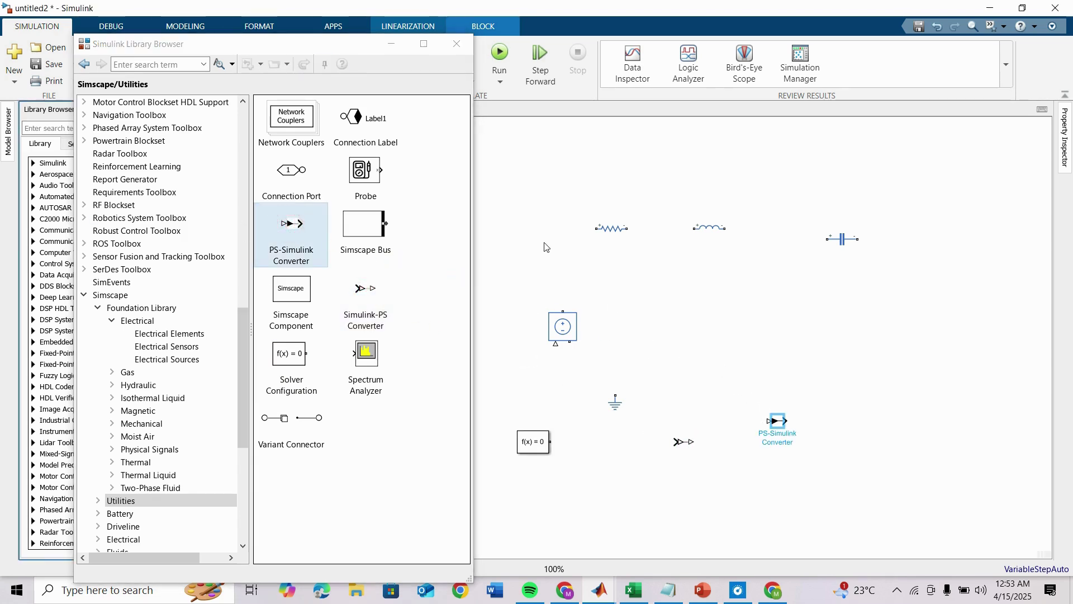
Close the floating library, fit the view, and wire resistor, inductor and capacitor in series.
{"action": "left_click", "coordinate": [457, 46]}
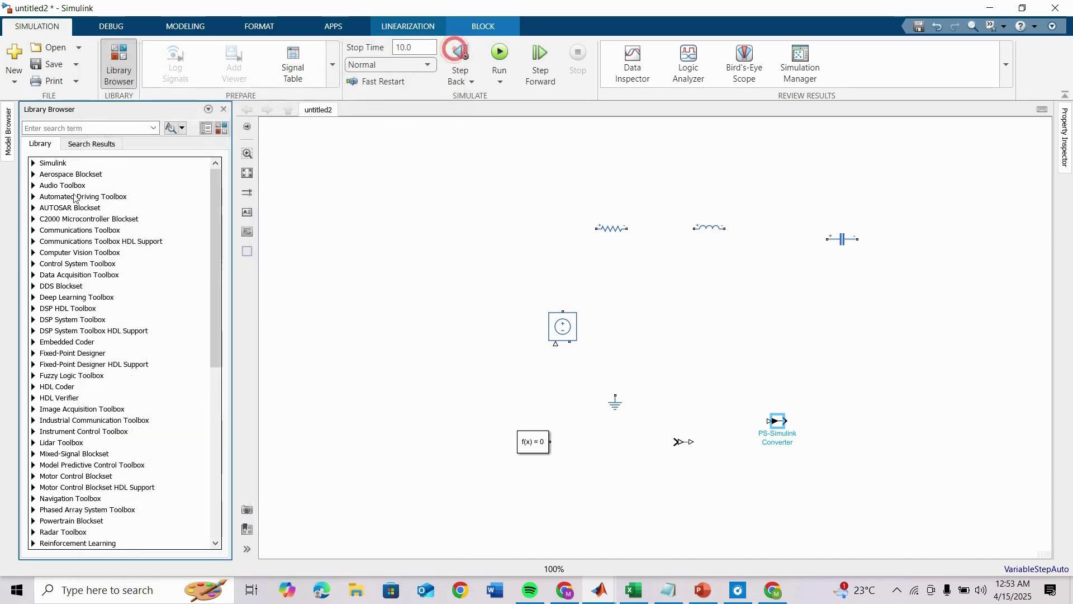
{"action": "left_click", "coordinate": [256, 177]}
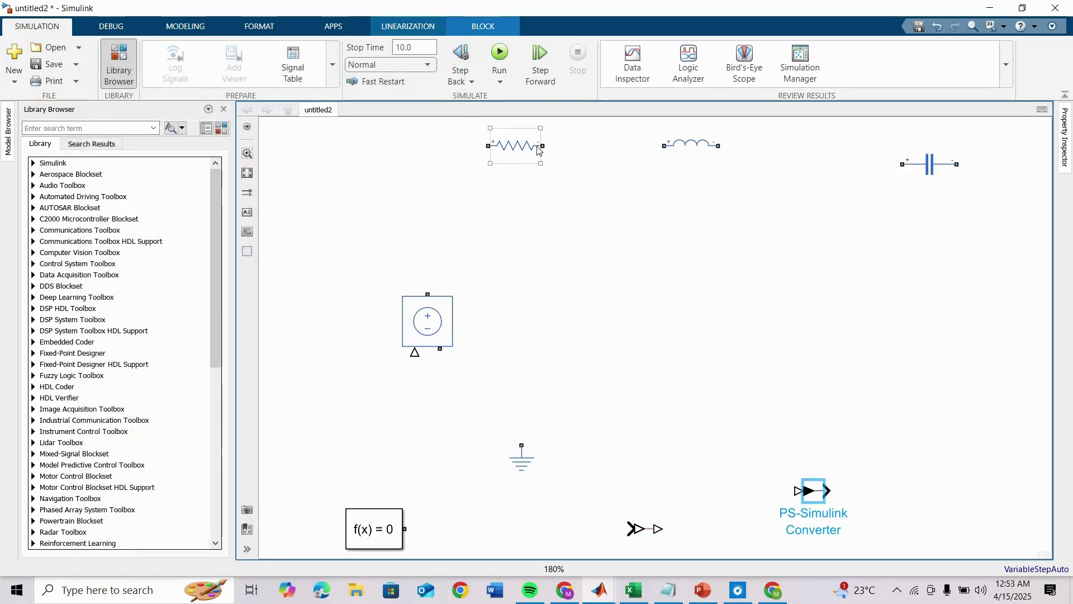
{"action": "left_click_drag", "start_coordinate": [544, 145], "coordinate": [934, 157]}
{"action": "left_click", "coordinate": [933, 157]}
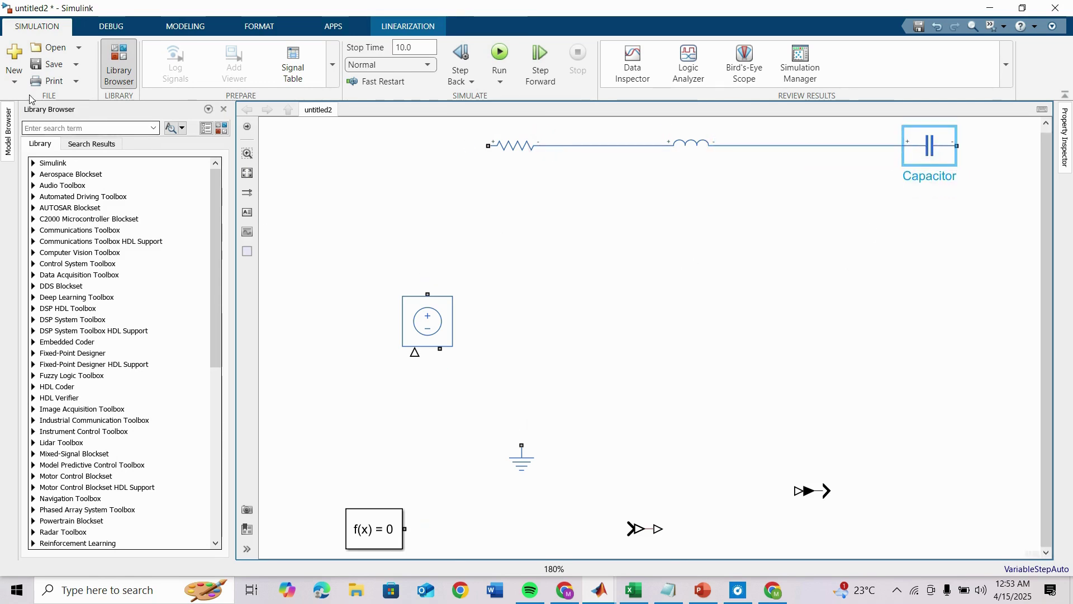
Add a Current Sensor from the Electrical Sensors library to the model.
{"action": "left_click", "coordinate": [222, 129]}
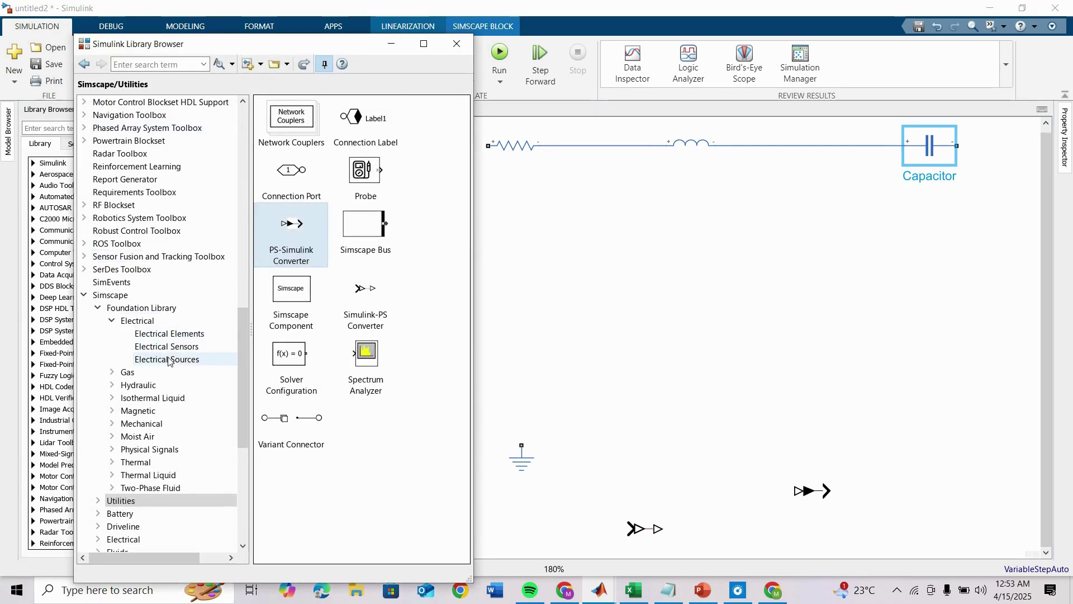
{"action": "left_click", "coordinate": [167, 359]}
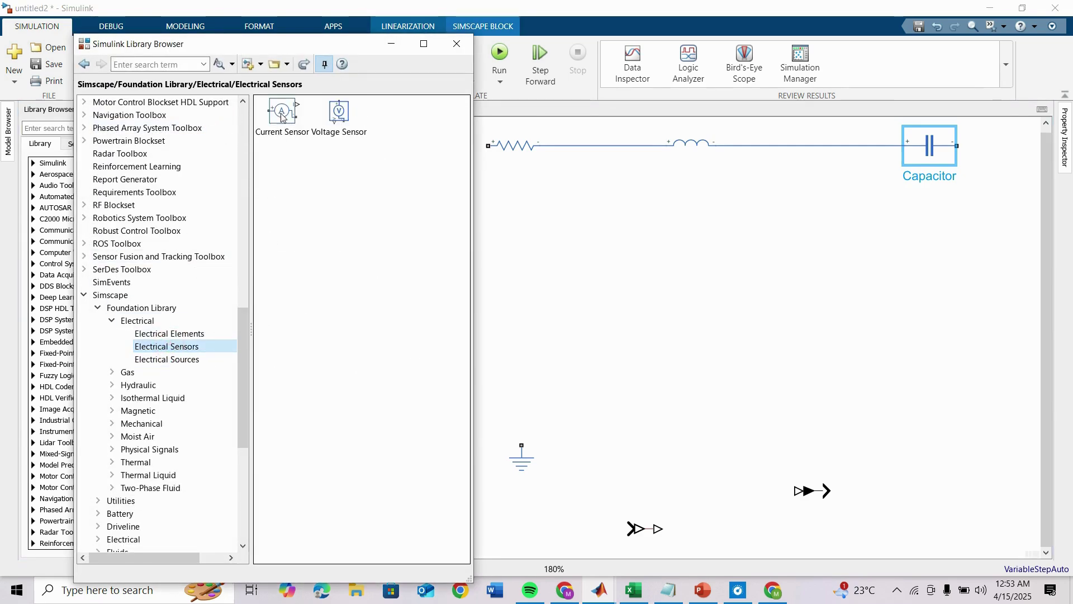
{"action": "left_click_drag", "start_coordinate": [279, 116], "coordinate": [924, 268]}
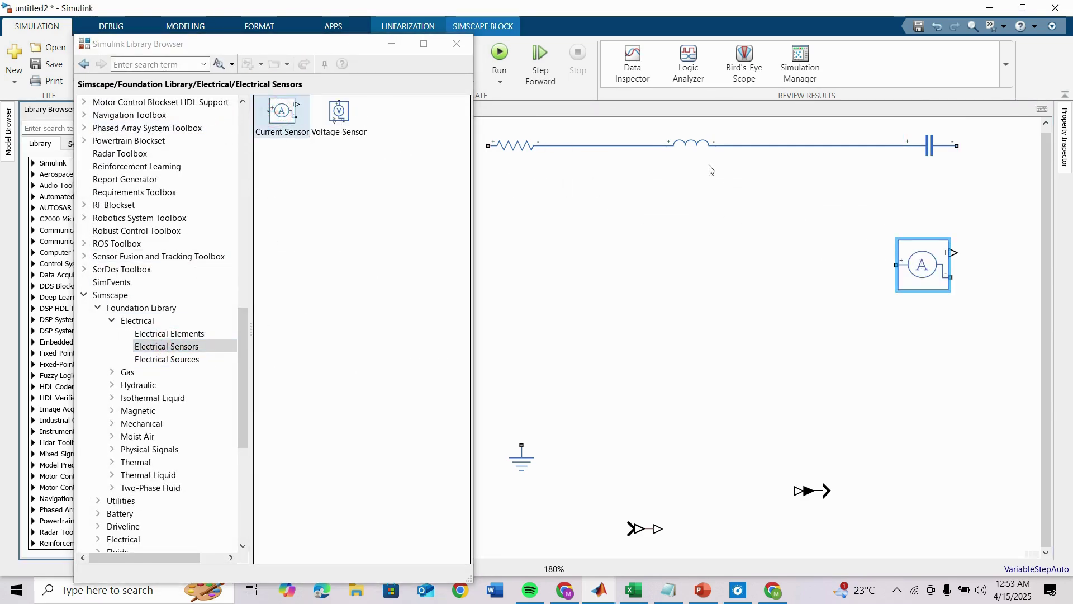
Rotate the current sensor upright and wire its top port to the capacitor.
{"action": "left_click", "coordinate": [515, 145]}
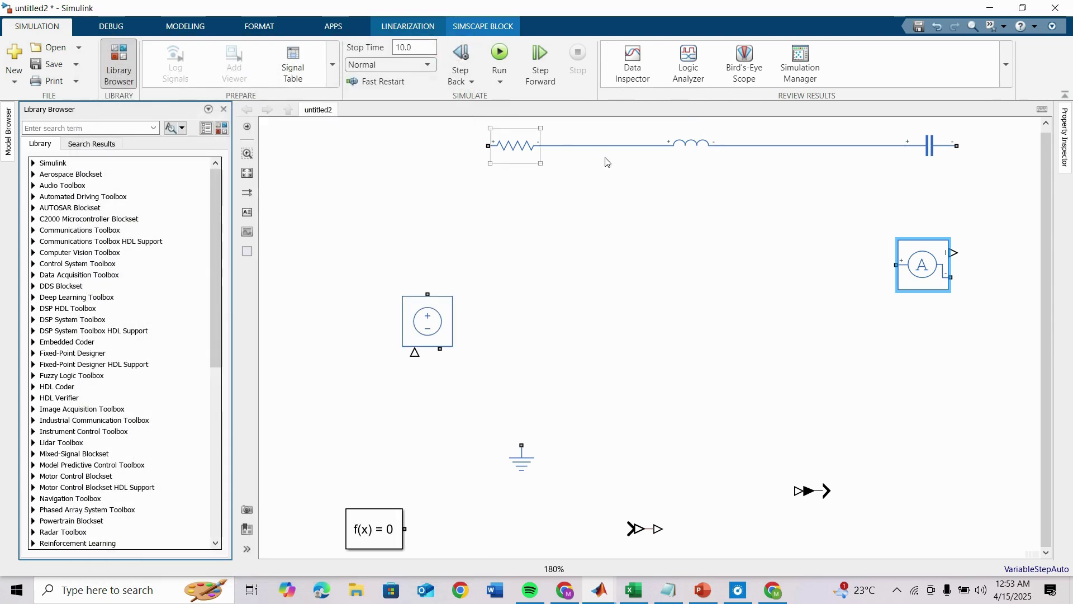
{"action": "left_click", "coordinate": [923, 265]}
{"action": "key", "text": "ctrl+r"}
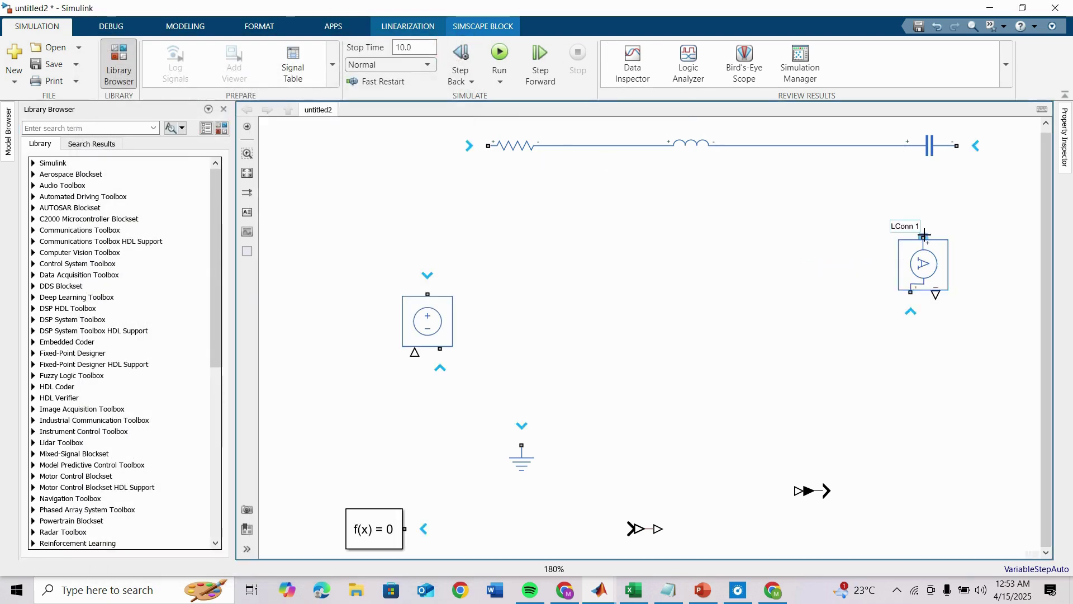
{"action": "left_click_drag", "start_coordinate": [919, 238], "coordinate": [957, 145]}
Wire the sensor's bottom to the source, the source's top to the resistor's + port, and nudge the source up.
{"action": "left_click", "coordinate": [925, 293]}
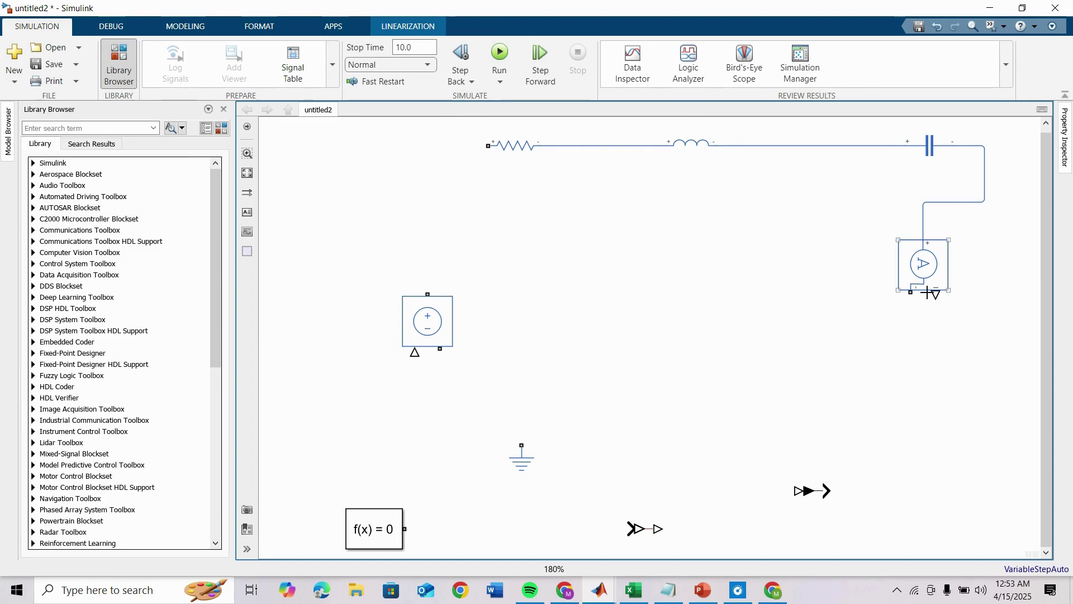
{"action": "left_click", "coordinate": [913, 293]}
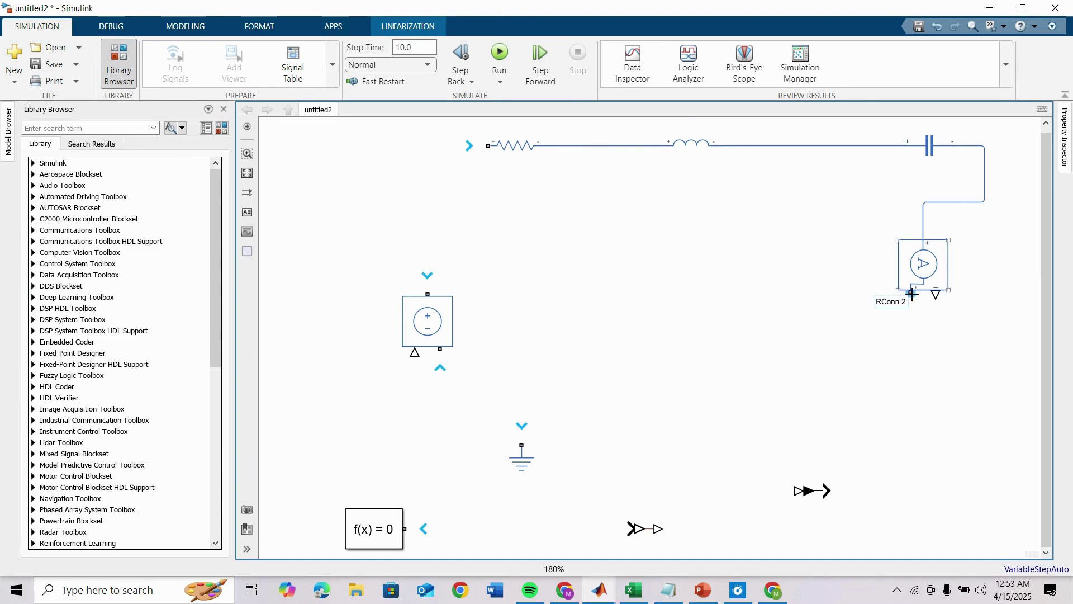
{"action": "left_click", "coordinate": [441, 353]}
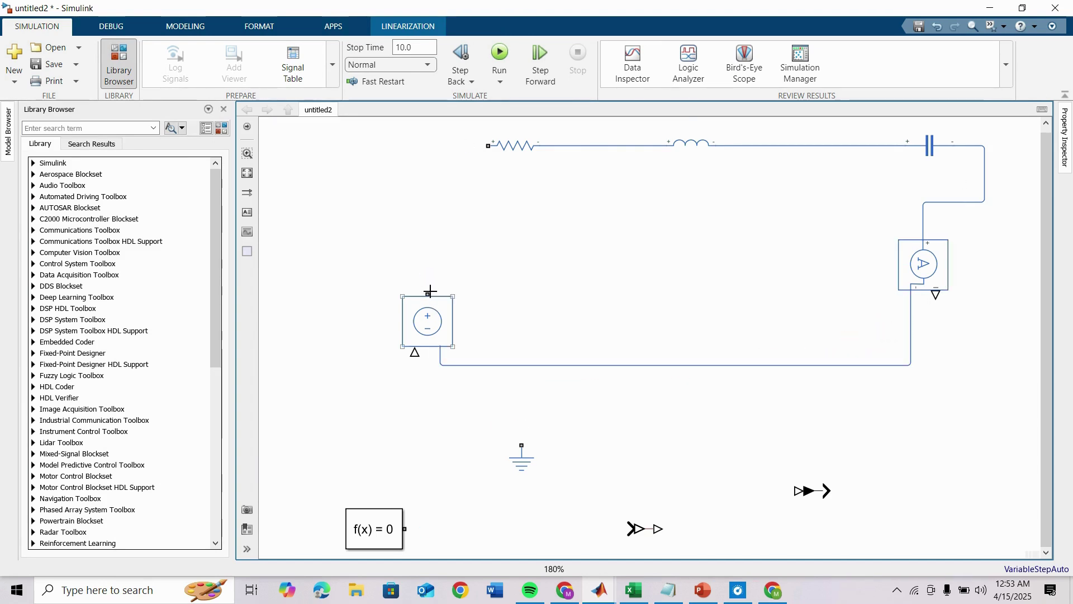
{"action": "left_click_drag", "start_coordinate": [428, 288], "coordinate": [490, 145]}
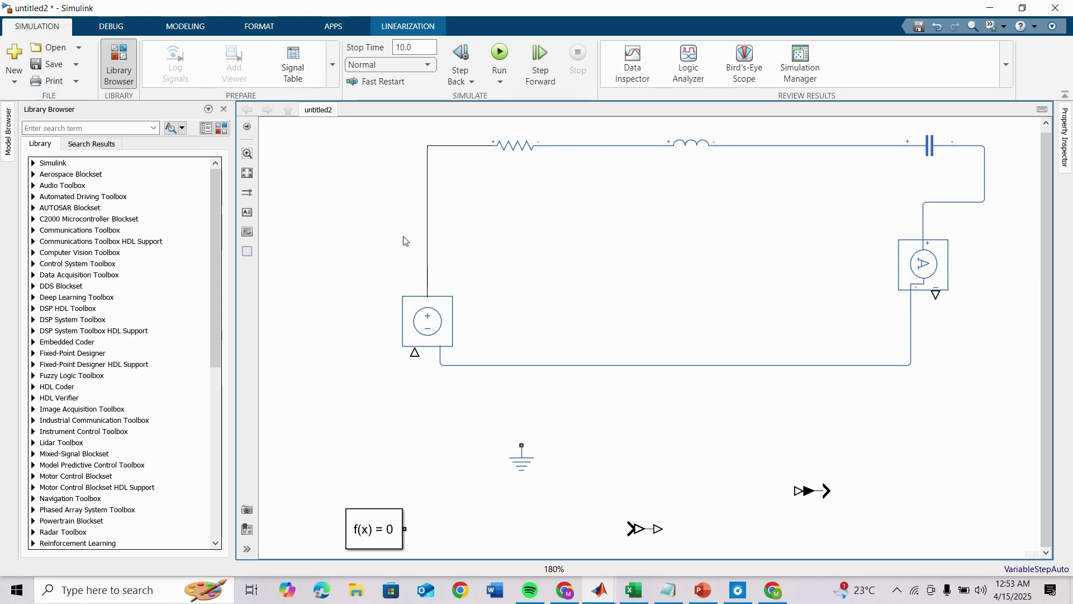
{"action": "left_click_drag", "start_coordinate": [421, 341], "coordinate": [416, 303]}
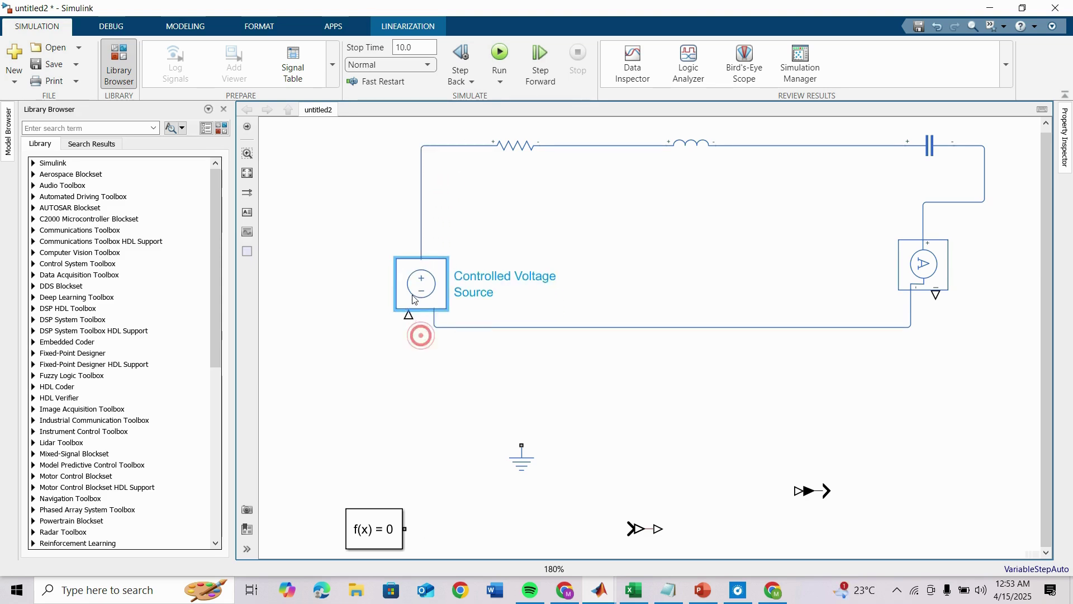
{"action": "left_click", "coordinate": [635, 431]}
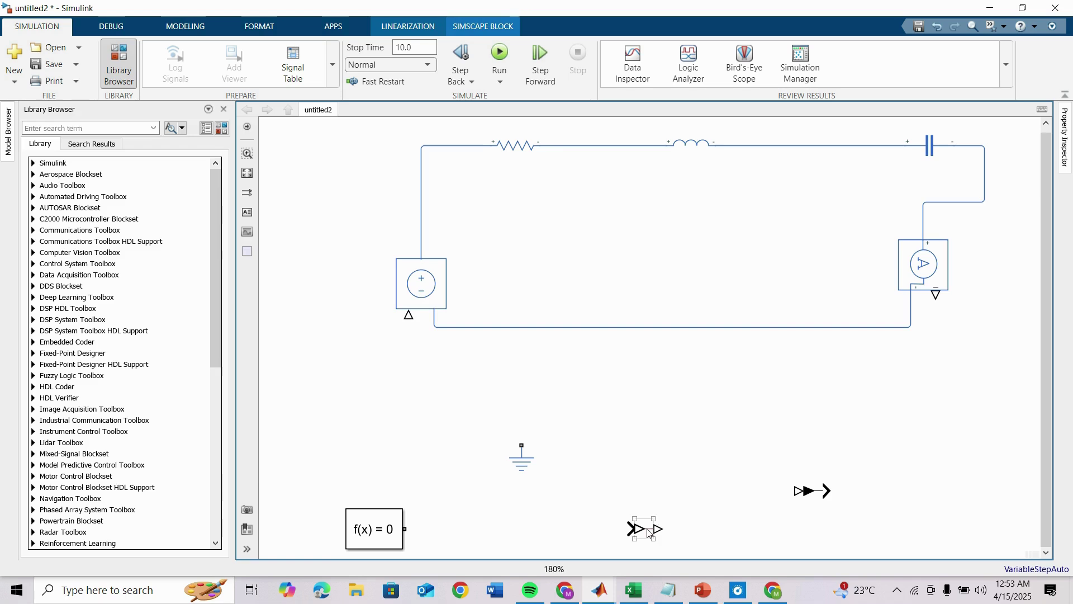
Move the Simulink-PS Converter lower and line the PS-Simulink Converter up beneath the current sensor.
{"action": "mouse_move", "coordinate": [642, 530]}
{"action": "left_mouse_down"}
{"action": "mouse_move", "coordinate": [965, 363]}
{"action": "mouse_move", "coordinate": [933, 294]}
{"action": "mouse_move", "coordinate": [946, 353]}
{"action": "left_mouse_up"}
{"action": "left_click_drag", "start_coordinate": [812, 494], "coordinate": [910, 374]}
{"action": "left_click", "coordinate": [959, 384]}
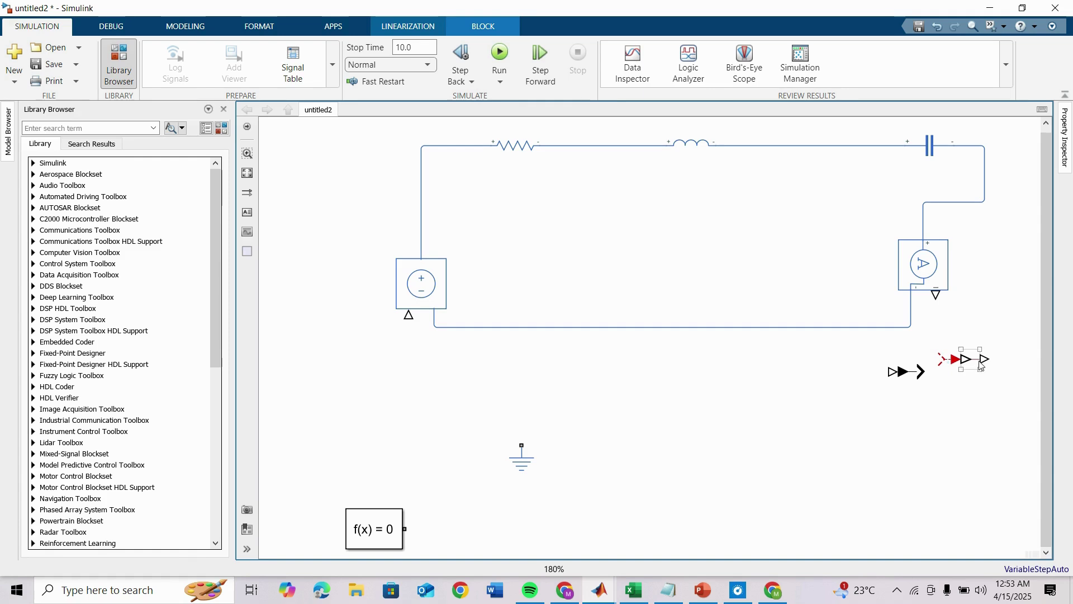
{"action": "left_click", "coordinate": [979, 364]}
{"action": "left_click_drag", "start_coordinate": [953, 400], "coordinate": [739, 501]}
{"action": "left_click_drag", "start_coordinate": [923, 372], "coordinate": [949, 371]}
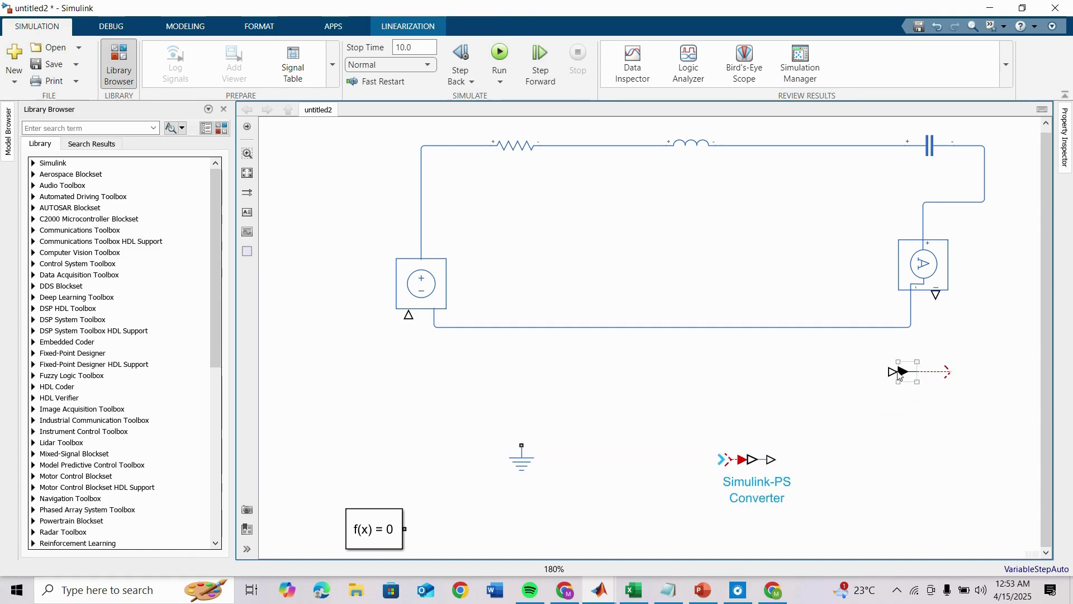
{"action": "mouse_move", "coordinate": [882, 374]}
{"action": "left_mouse_down"}
{"action": "mouse_move", "coordinate": [948, 374]}
{"action": "mouse_move", "coordinate": [936, 298]}
{"action": "left_mouse_up"}
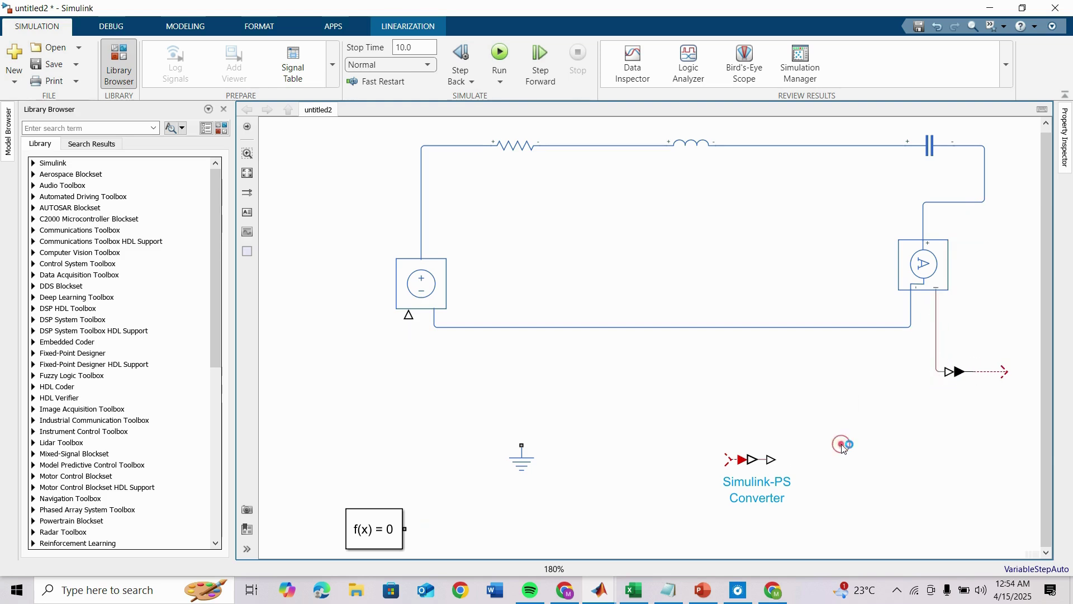
Search for 'scope', drop the Scope onto the converter's output line, and fit the diagram.
{"action": "double_click", "coordinate": [842, 445]}
{"action": "type", "text": "sc"}
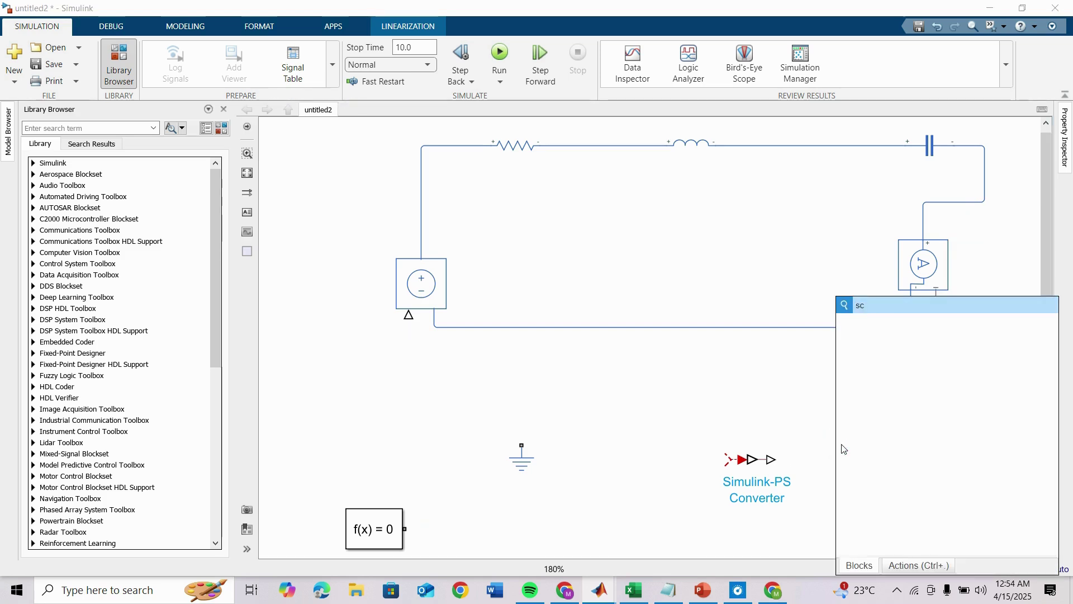
{"action": "type", "text": "ope"}
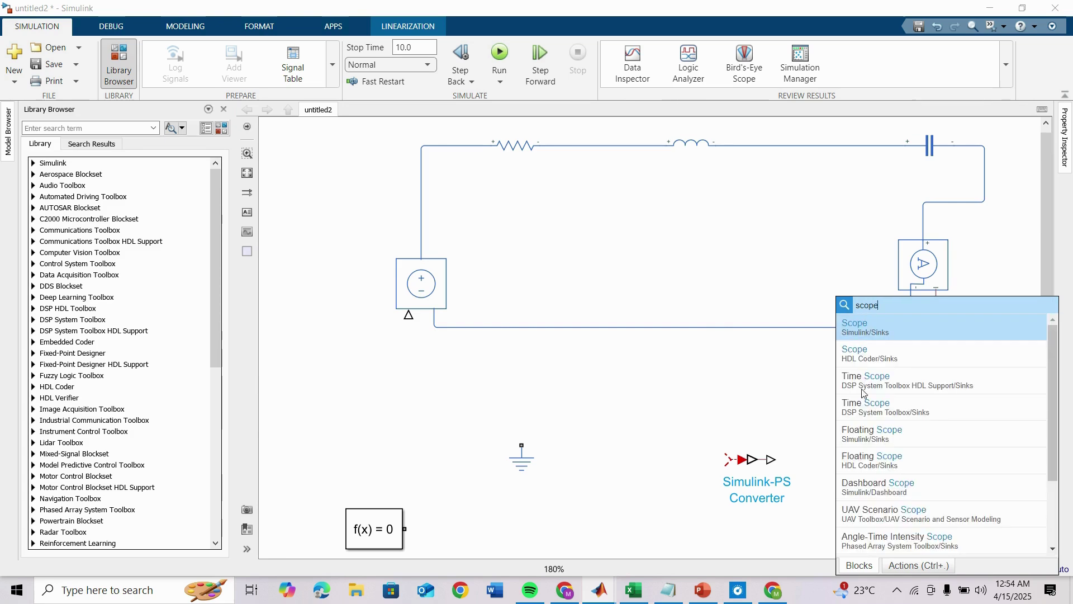
{"action": "left_click", "coordinate": [888, 334]}
{"action": "left_click", "coordinate": [846, 439]}
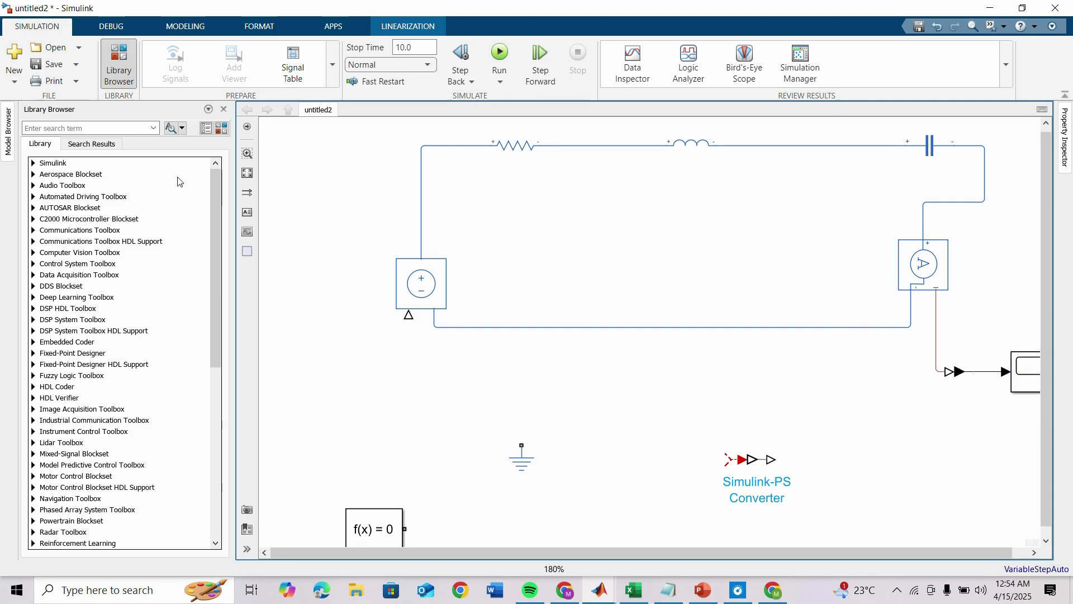
{"action": "left_click", "coordinate": [246, 173]}
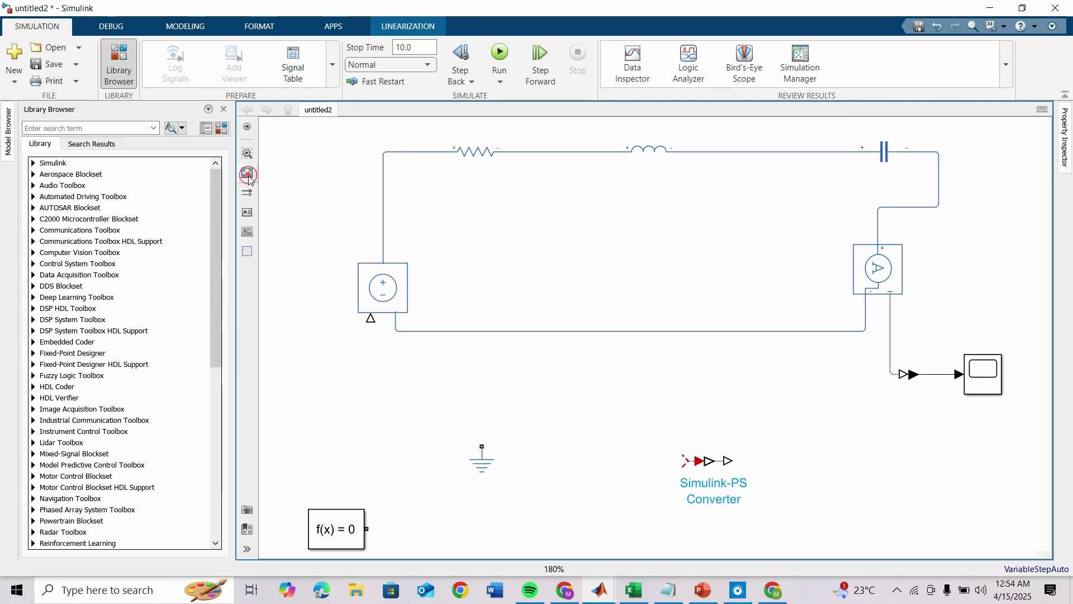
{"action": "left_click", "coordinate": [402, 395]}
{"action": "left_click", "coordinate": [385, 297]}
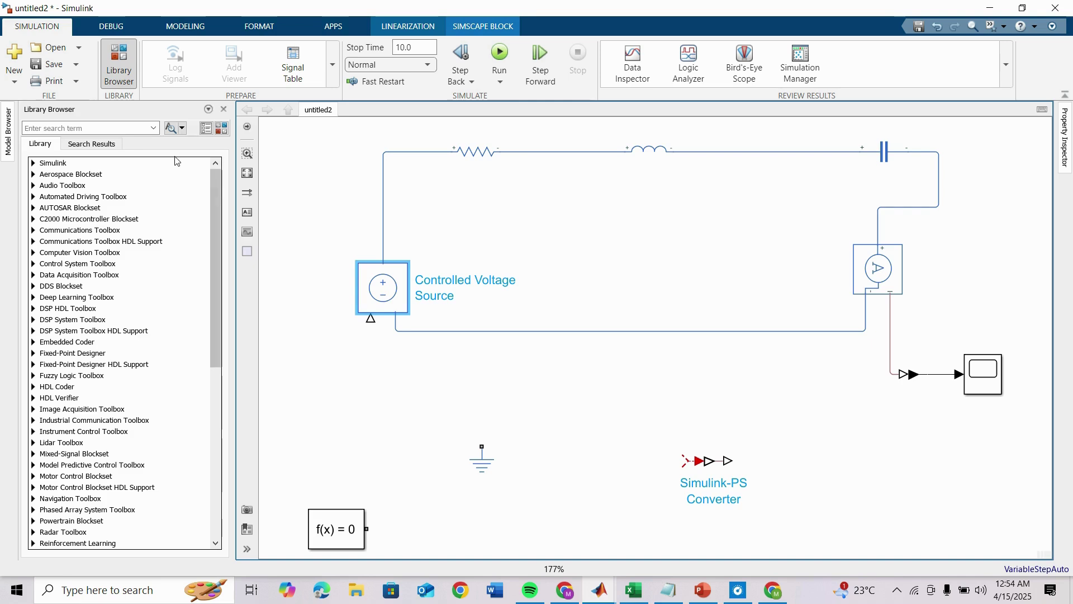
Insert a MATLAB Function block via the 'mat' canvas search and open its code editor.
{"action": "left_click", "coordinate": [303, 174]}
{"action": "double_click", "coordinate": [328, 173]}
{"action": "type", "text": "mat"}
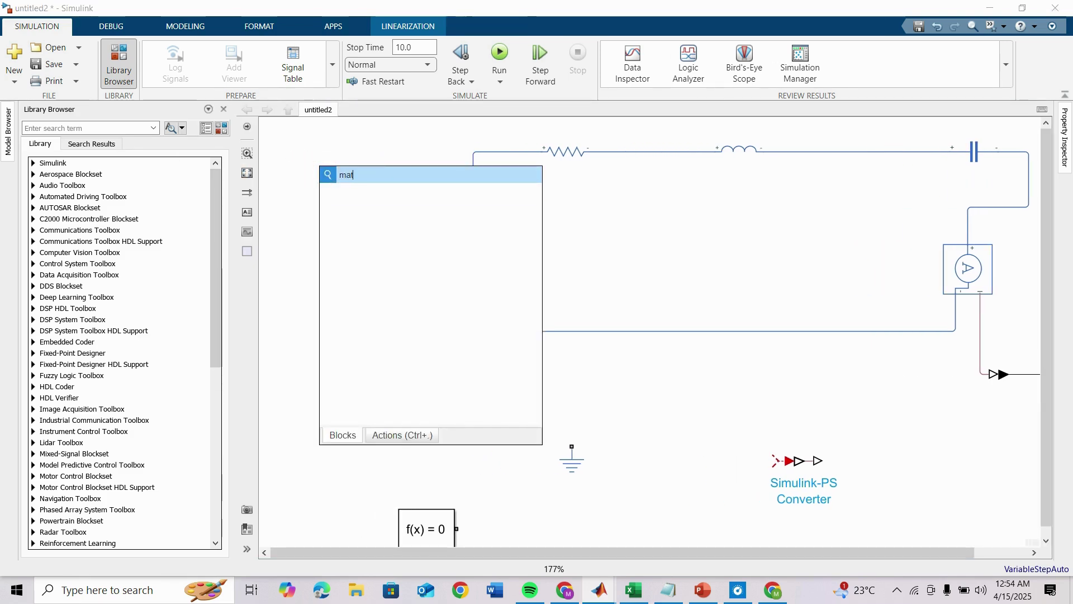
{"action": "left_click", "coordinate": [363, 198]}
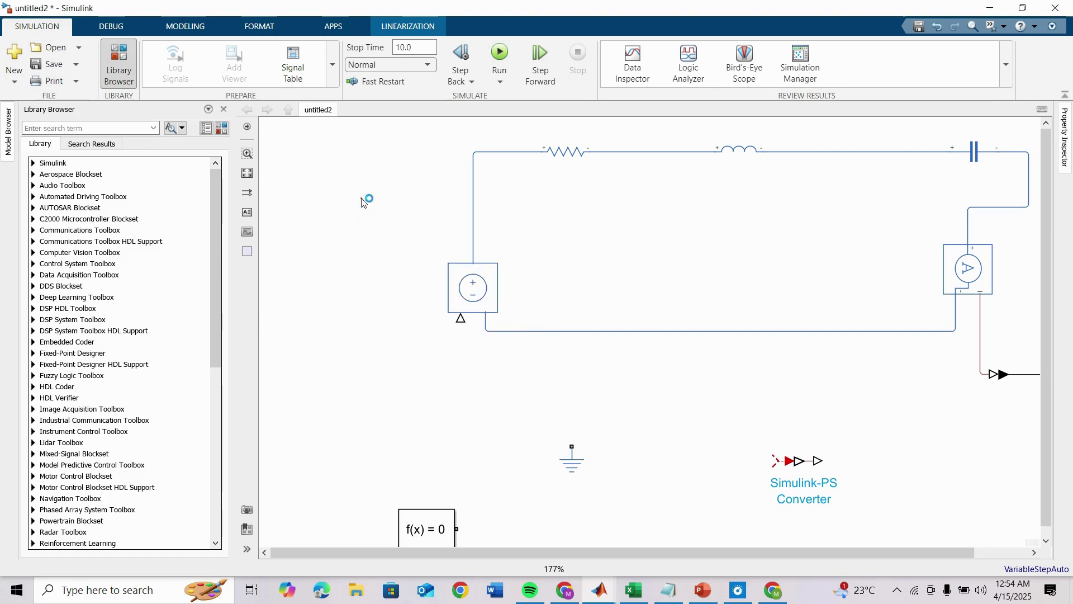
{"action": "double_click", "coordinate": [333, 181]}
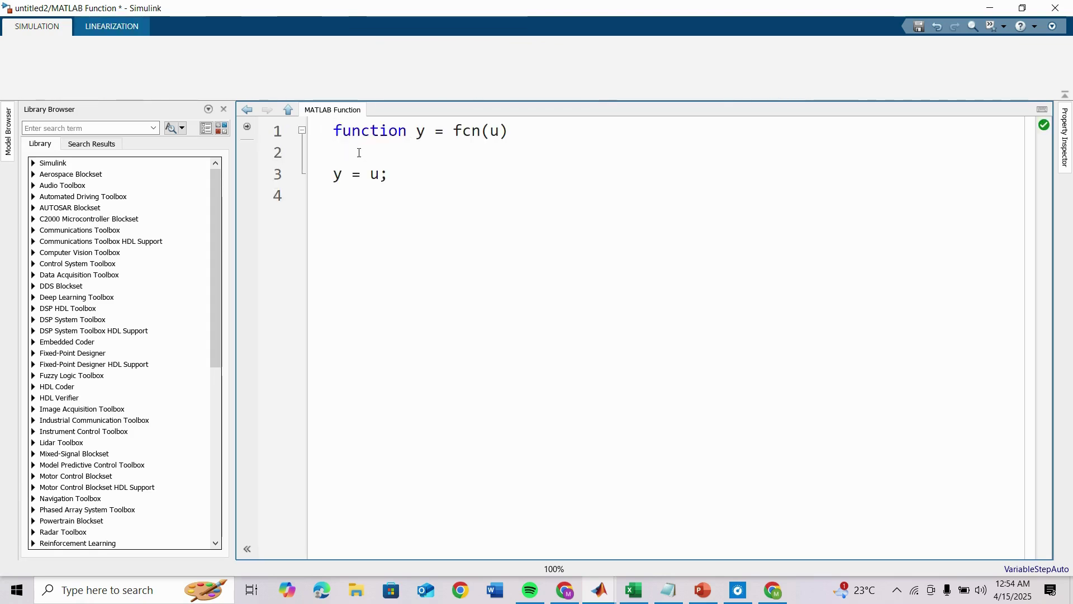
Rename the function from fcn to sweepfrequency.
{"action": "left_click", "coordinate": [358, 152]}
{"action": "left_click", "coordinate": [483, 131]}
{"action": "double_click", "coordinate": [465, 131]}
{"action": "type", "text": "swe"}
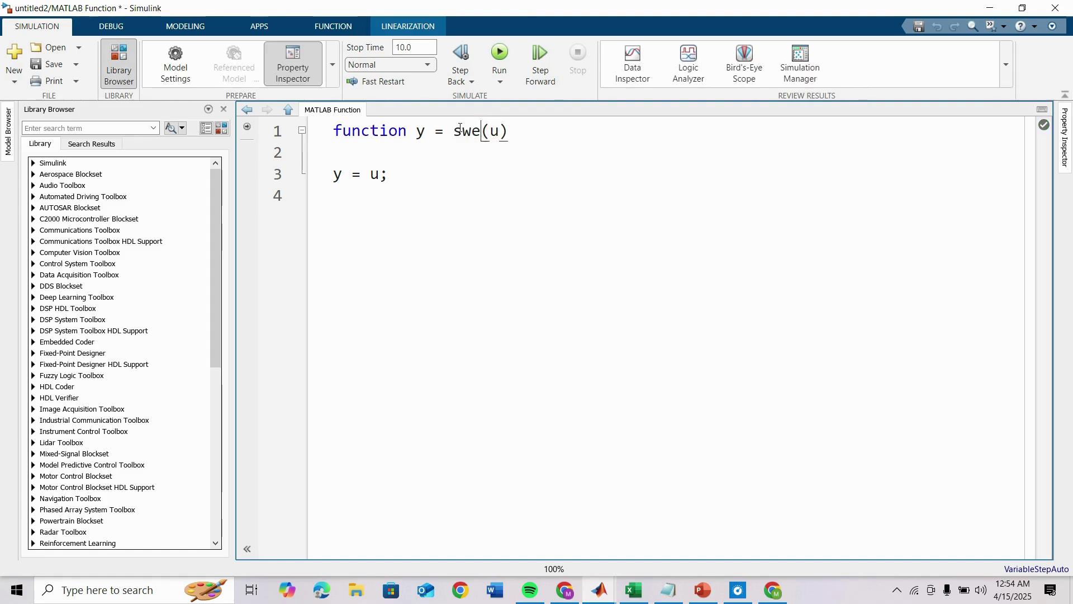
{"action": "type", "text": "e"}
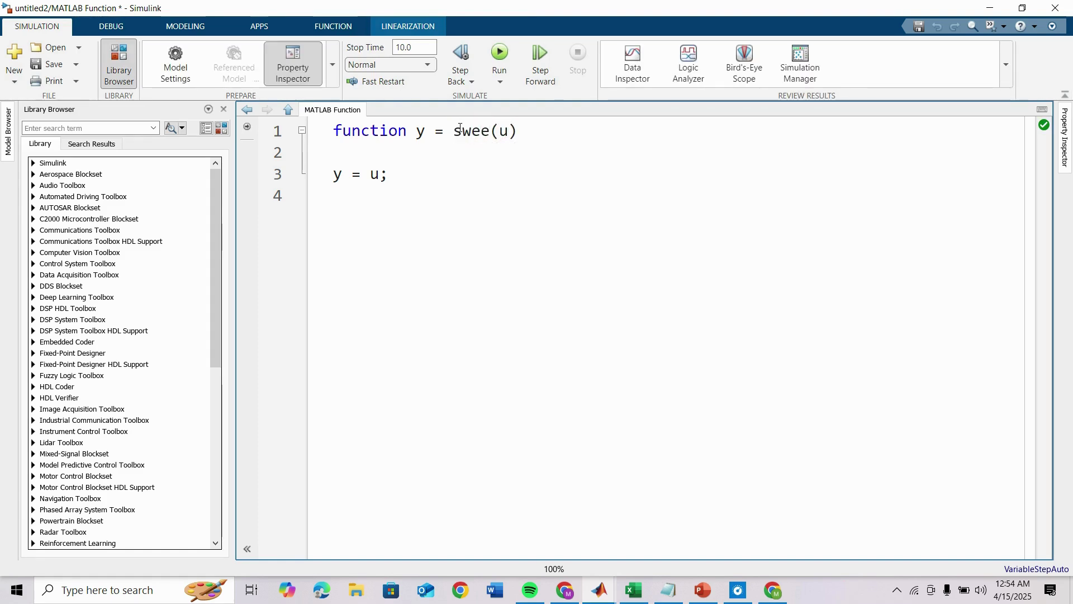
{"action": "type", "text": "pfrequecny"}
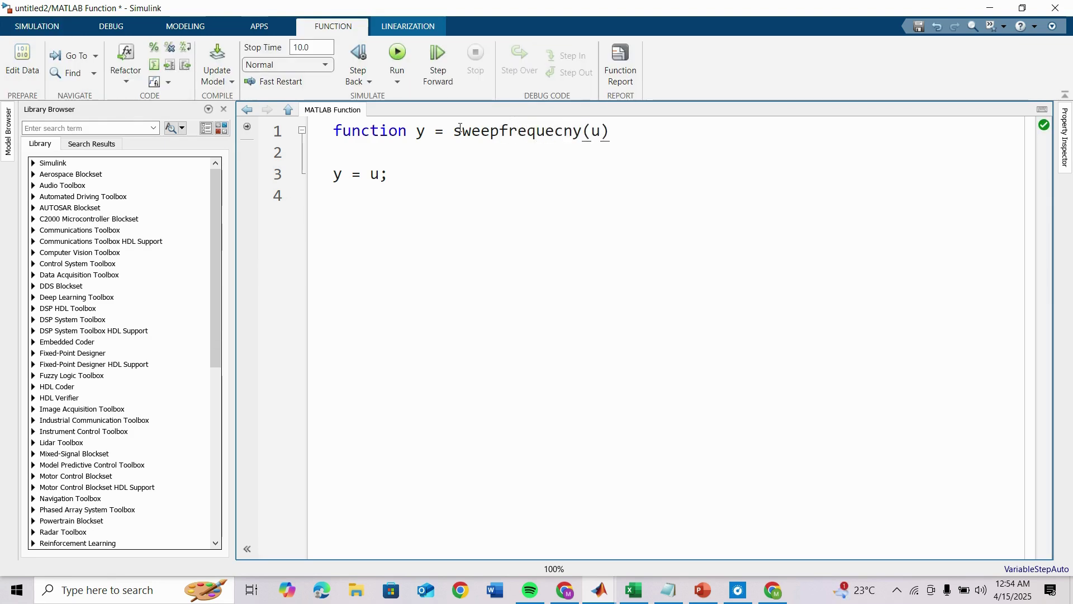
{"action": "key", "text": "BackSpace"}
{"action": "key", "text": "BackSpace"}
{"action": "key", "text": "BackSpace"}
{"action": "type", "text": "ncy"}
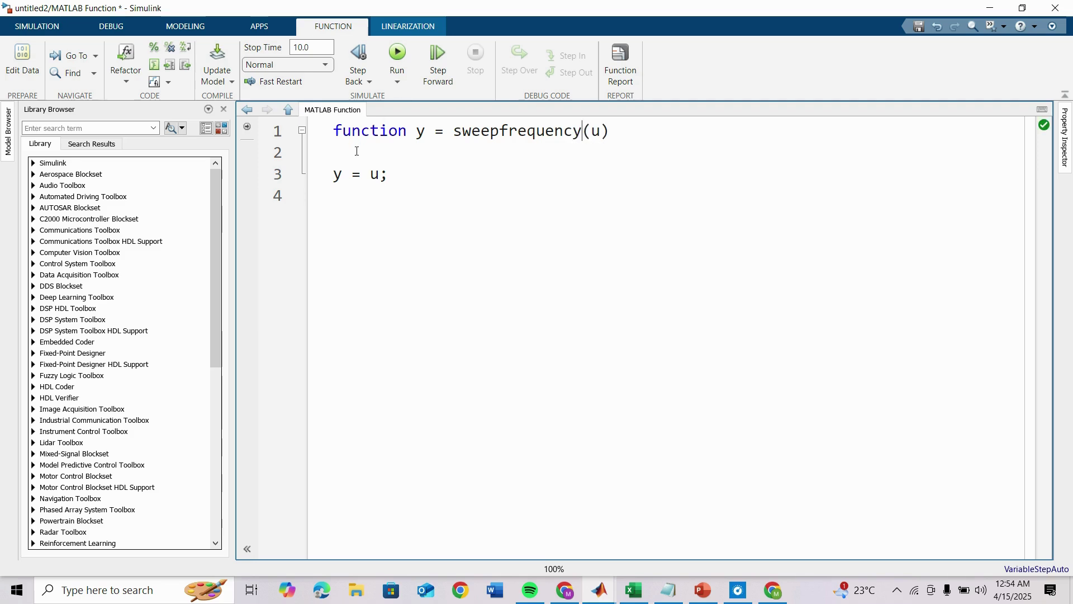
Add f0=50; and k=200; on new lines below the function signature.
{"action": "left_click", "coordinate": [356, 151]}
{"action": "type", "text": "f0=50;"}
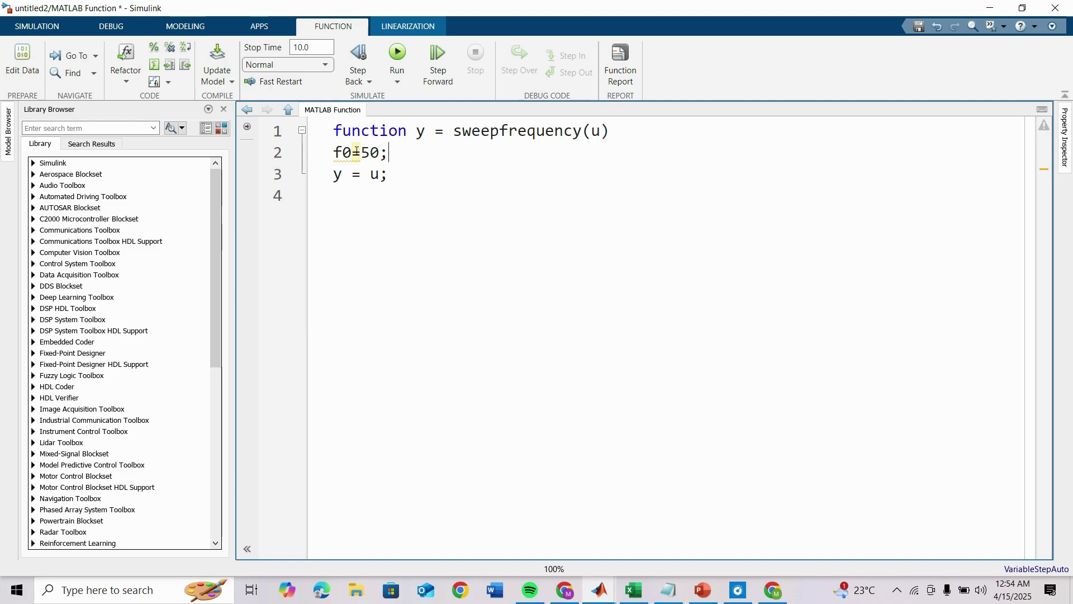
{"action": "key", "text": "Return"}
{"action": "type", "text": "k"}
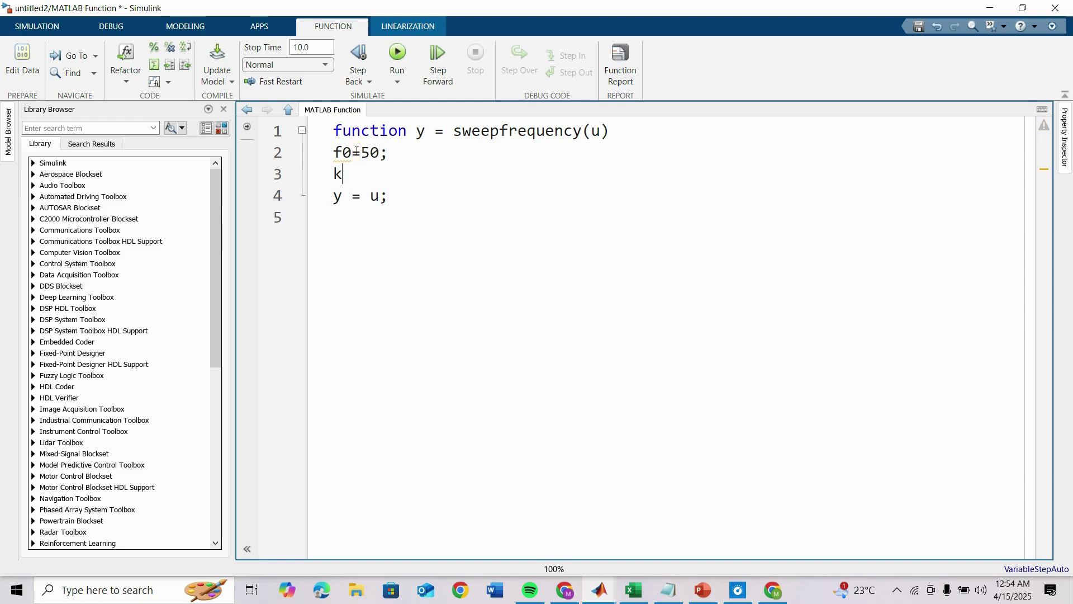
{"action": "type", "text": "=200;"}
{"action": "key", "text": "Return"}
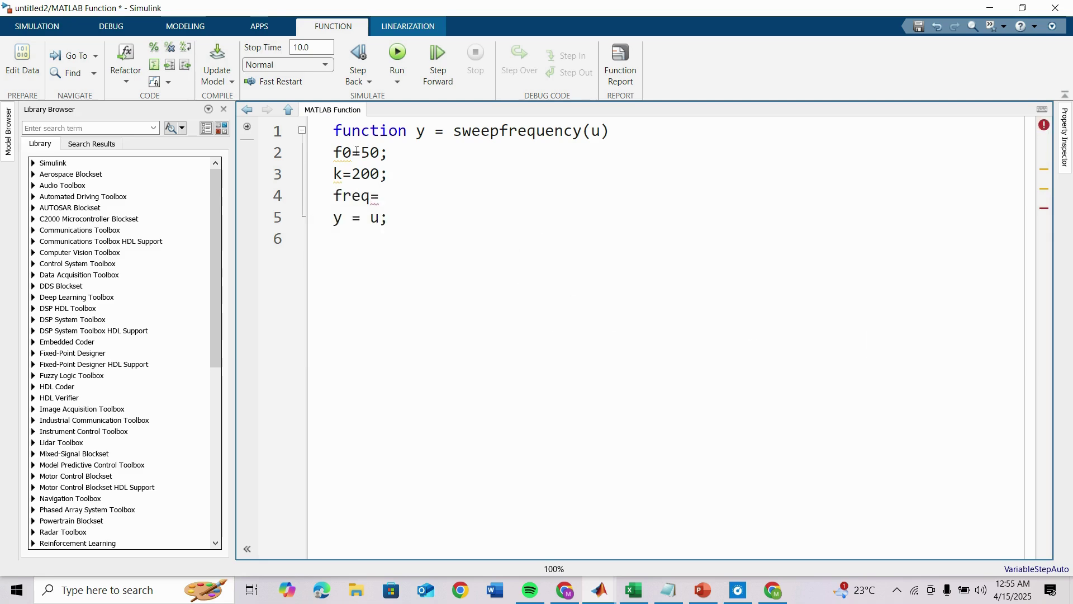
{"action": "type", "text": "0+k"}
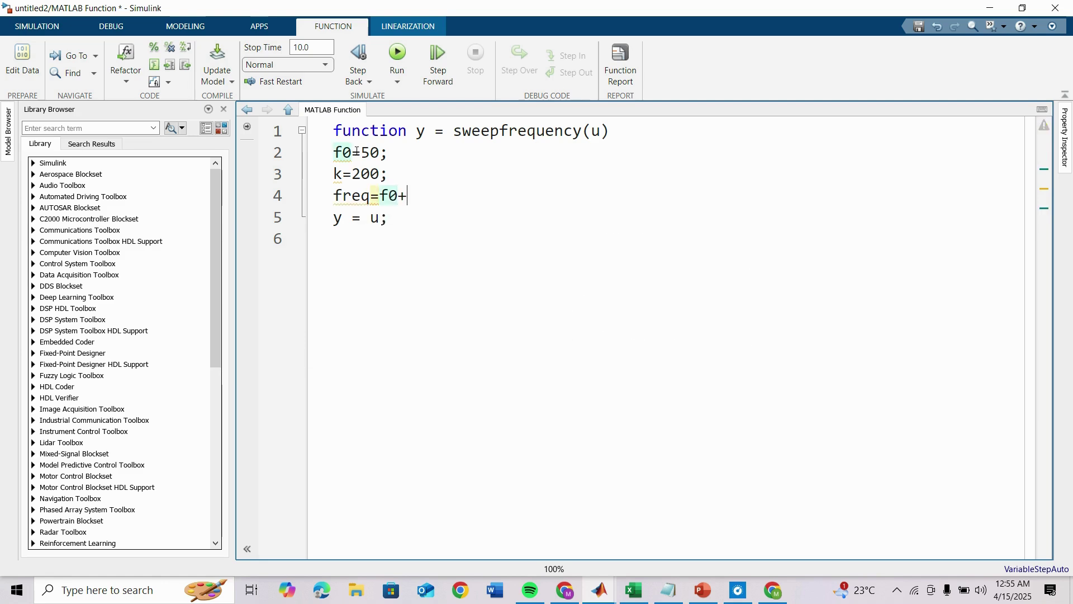
{"action": "type", "text": "*t"}
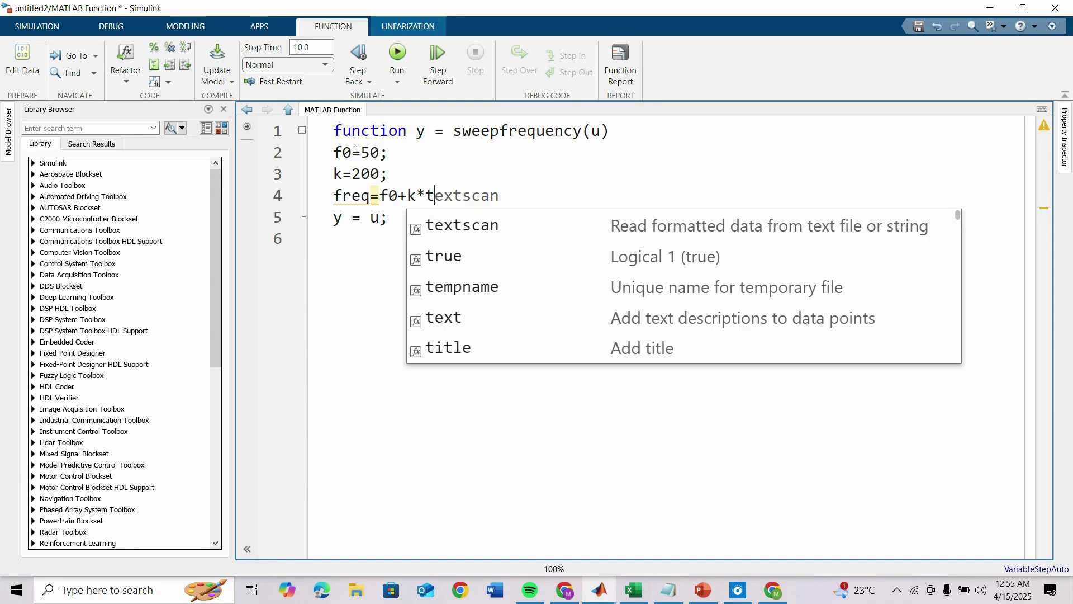
{"action": "type", "text": ";"}
Enter the f0=50, k=200, freq and chirp phase lines, removing a stray 4.
{"action": "key", "text": "Return"}
{"action": "type", "text": "phase="}
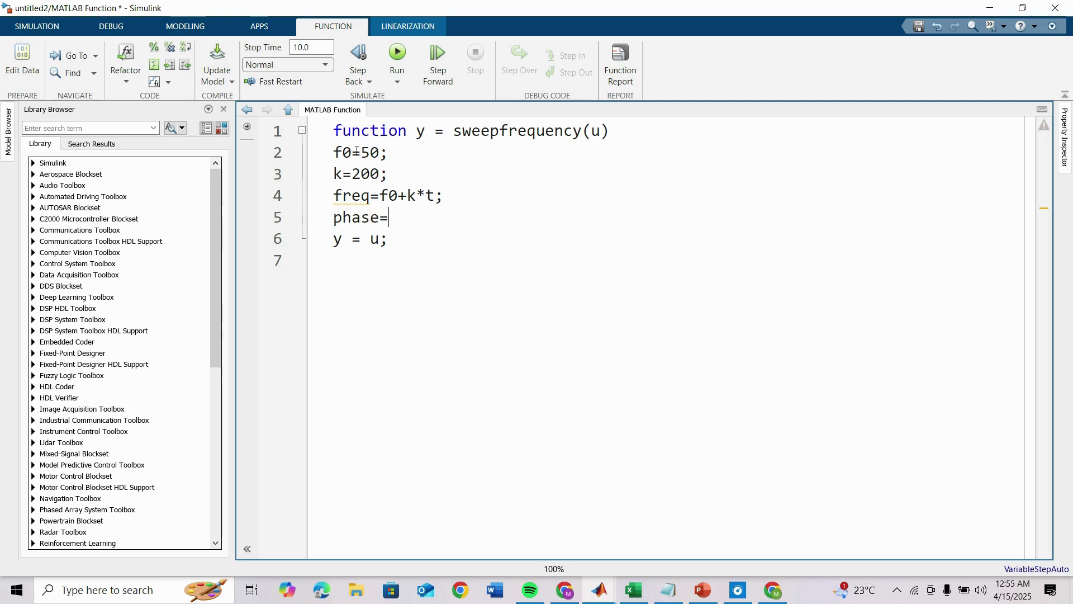
{"action": "type", "text": "2*pi(f"}
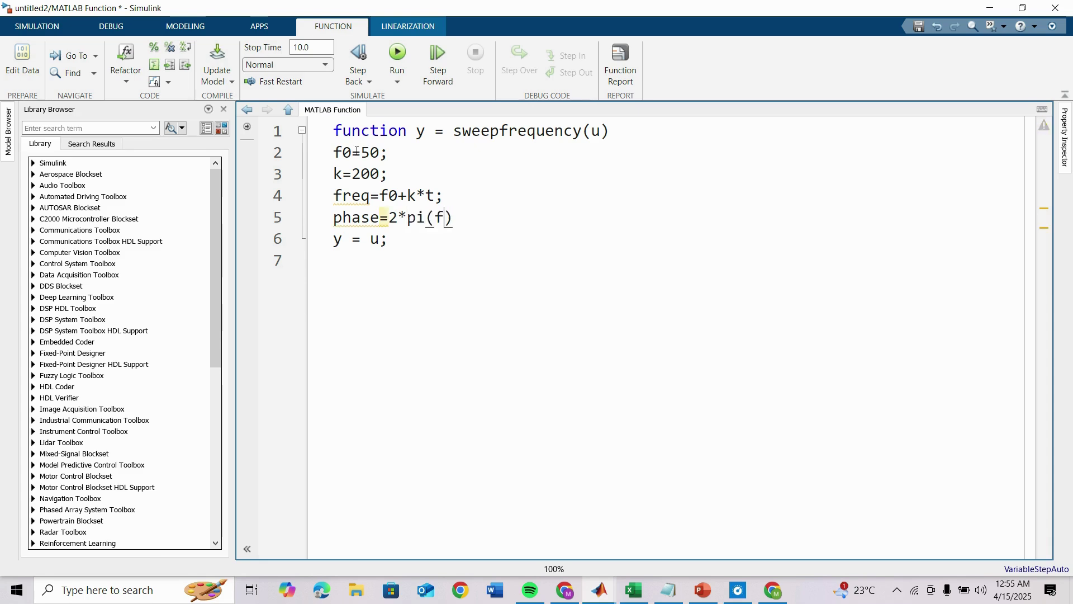
{"action": "type", "text": "0*"}
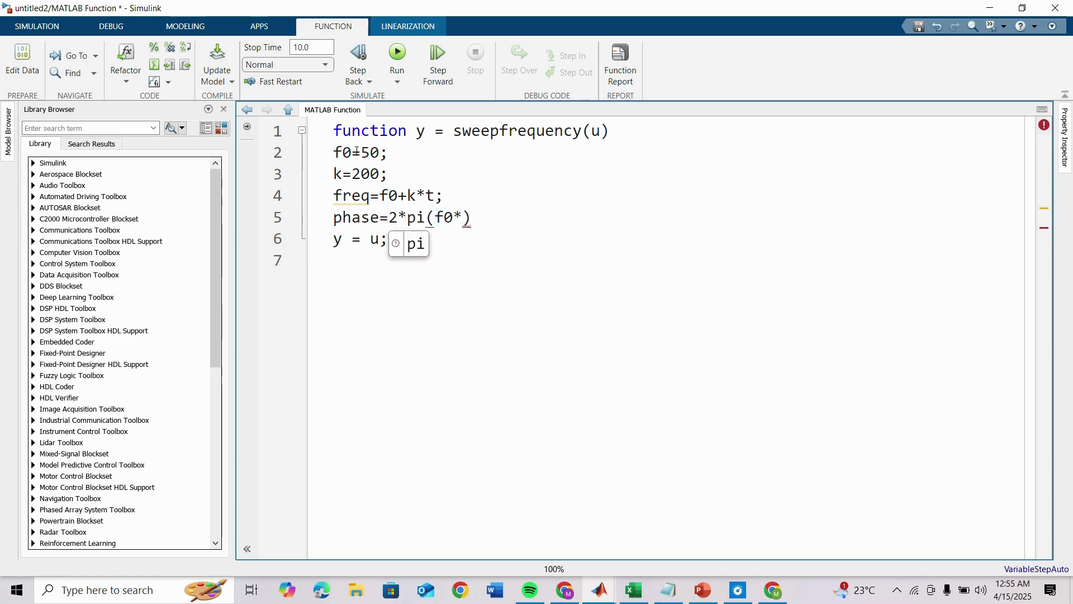
{"action": "type", "text": "t+"}
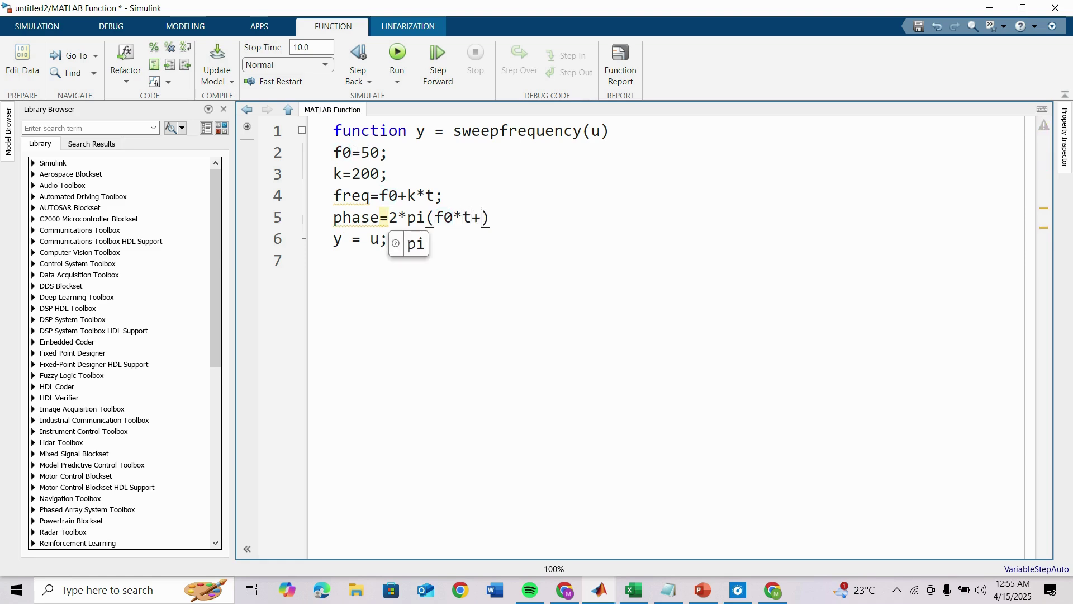
{"action": "type", "text": "(k/2"}
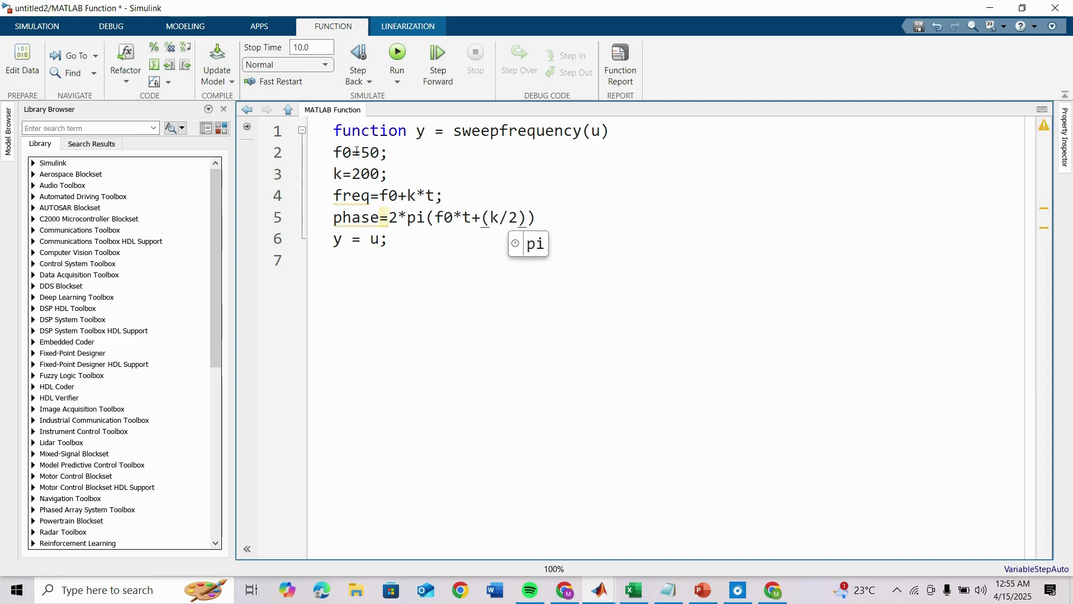
{"action": "type", "text": ")*"}
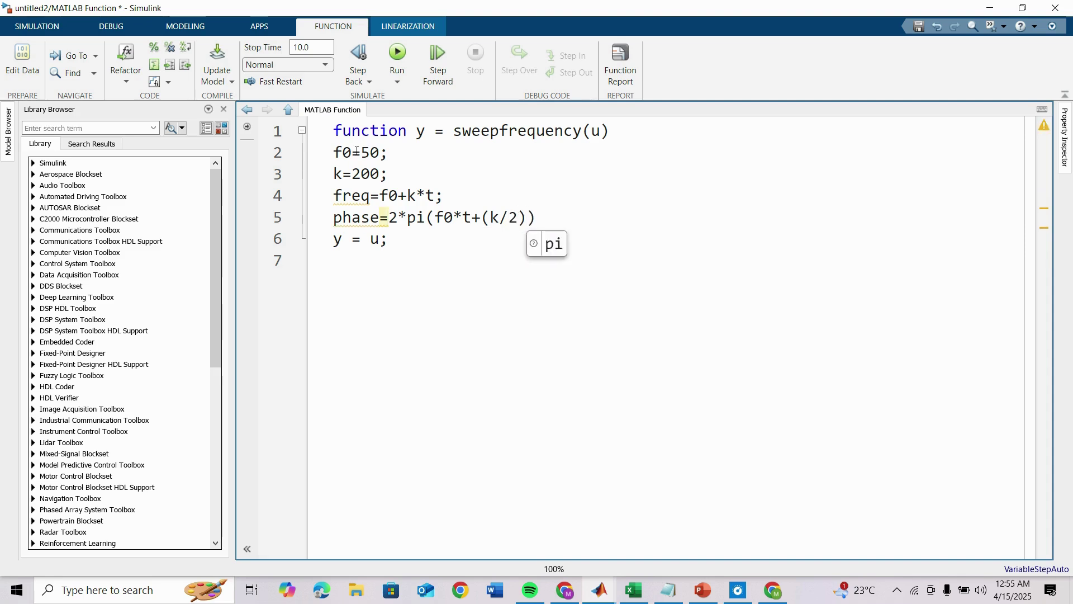
{"action": "type", "text": "t."}
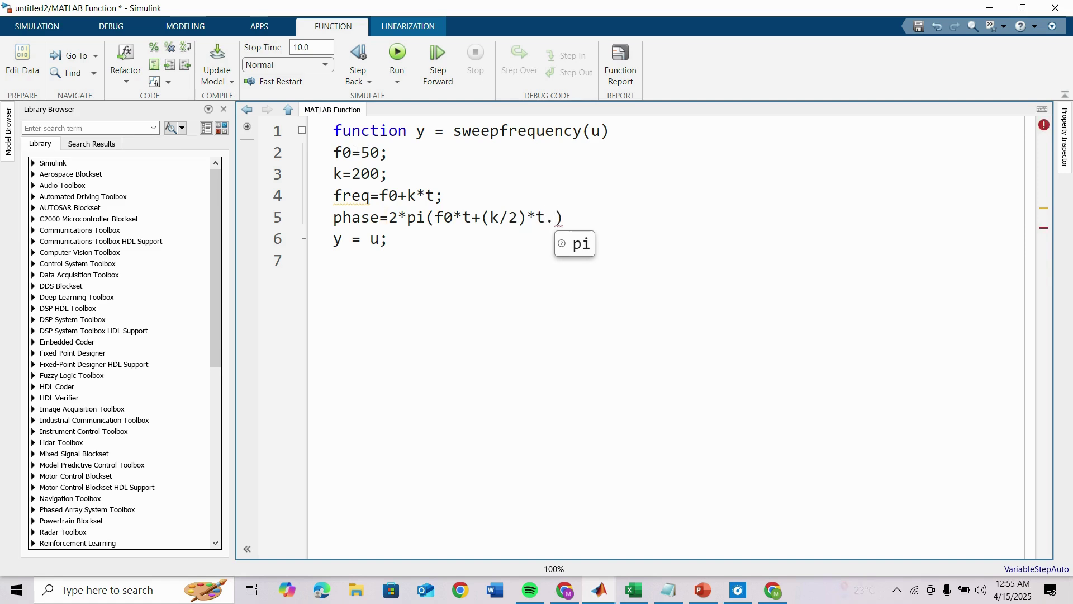
{"action": "type", "text": "^2"}
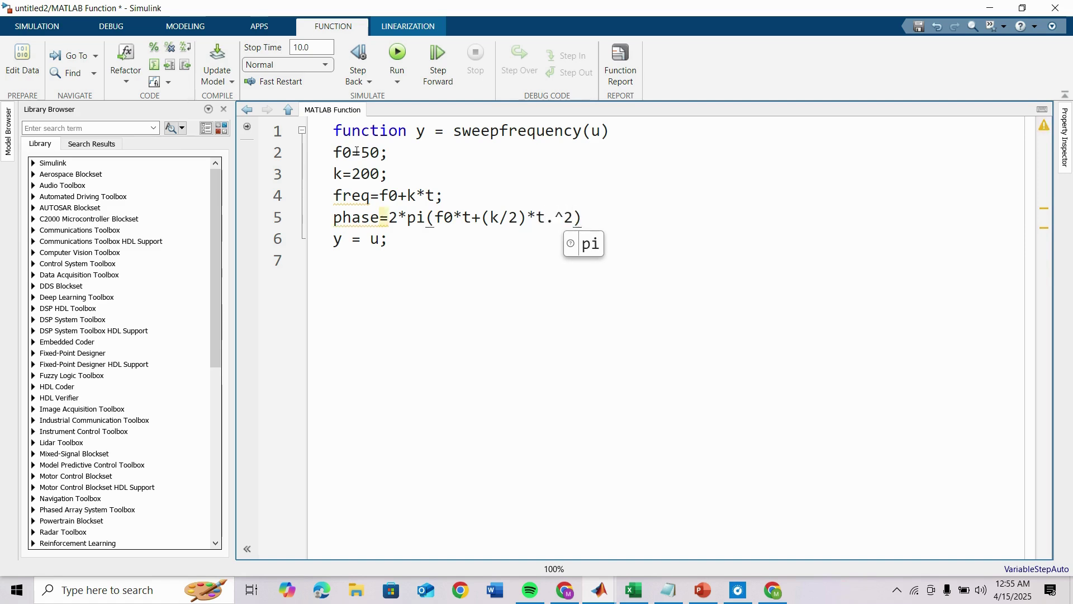
{"action": "type", "text": ");4"}
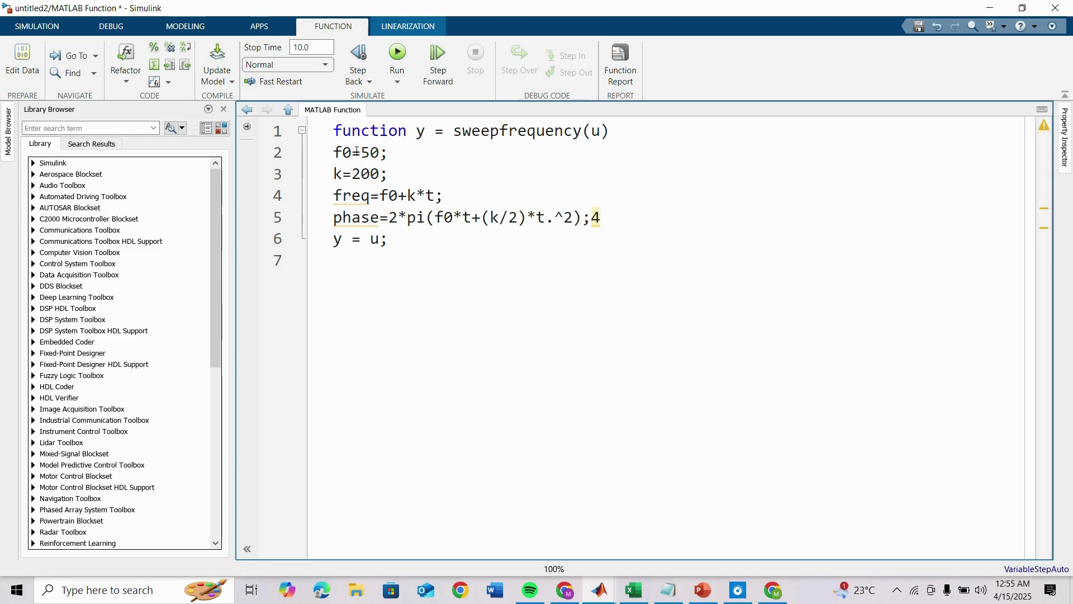
{"action": "key", "text": "BackSpace"}
{"action": "key", "text": "Return"}
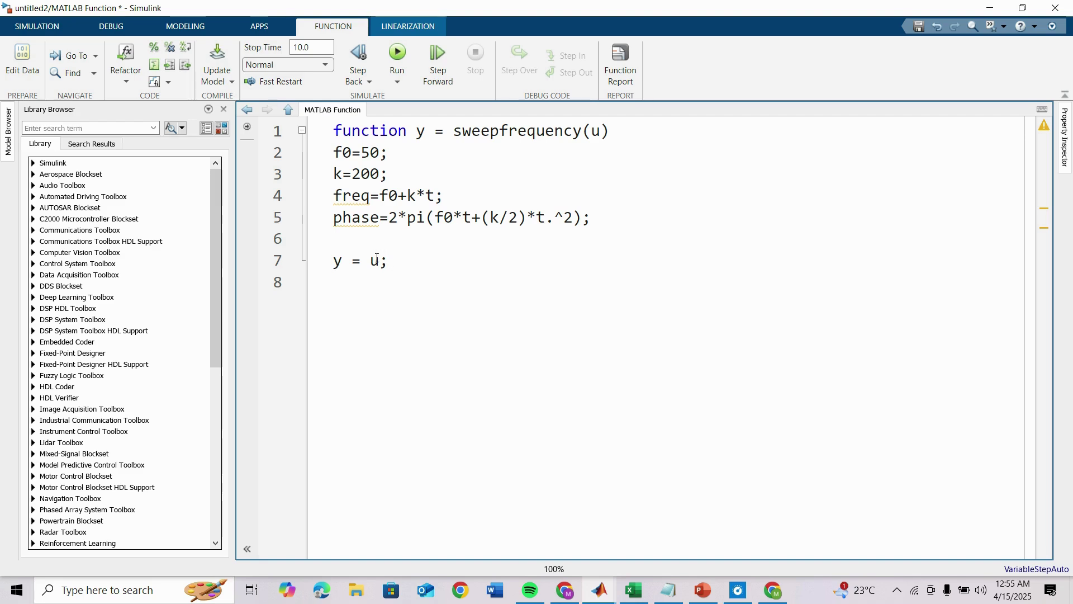
Set y = 10*sin(phase) and change the header to [y,freq] = sweepfrequency(u).
{"action": "double_click", "coordinate": [376, 260]}
{"action": "key", "text": "BackSpace"}
{"action": "type", "text": "sin(phase"}
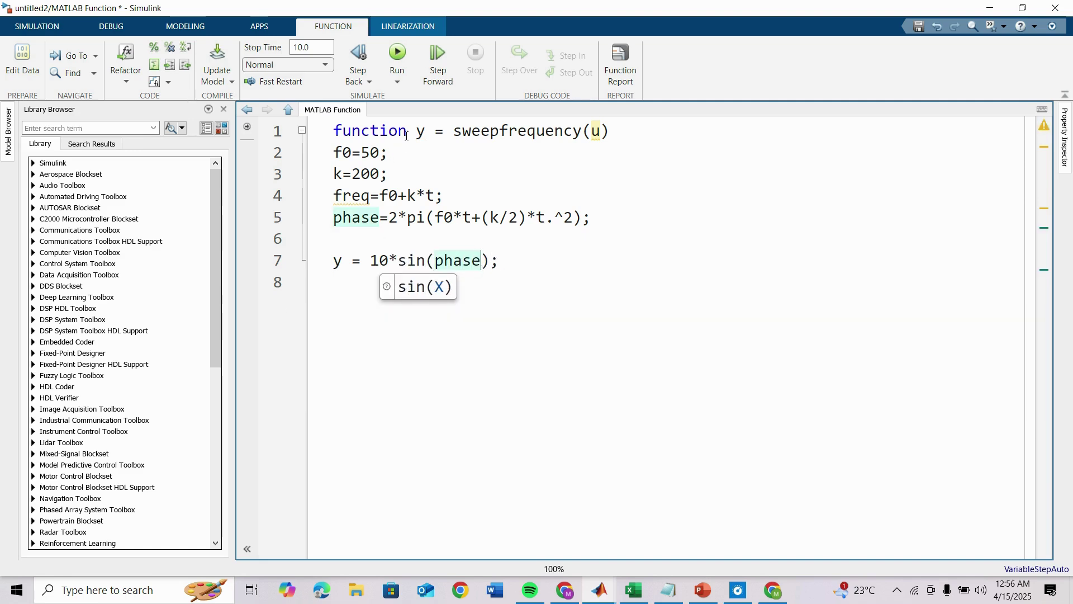
{"action": "left_click", "coordinate": [419, 132]}
{"action": "type", "text": "["}
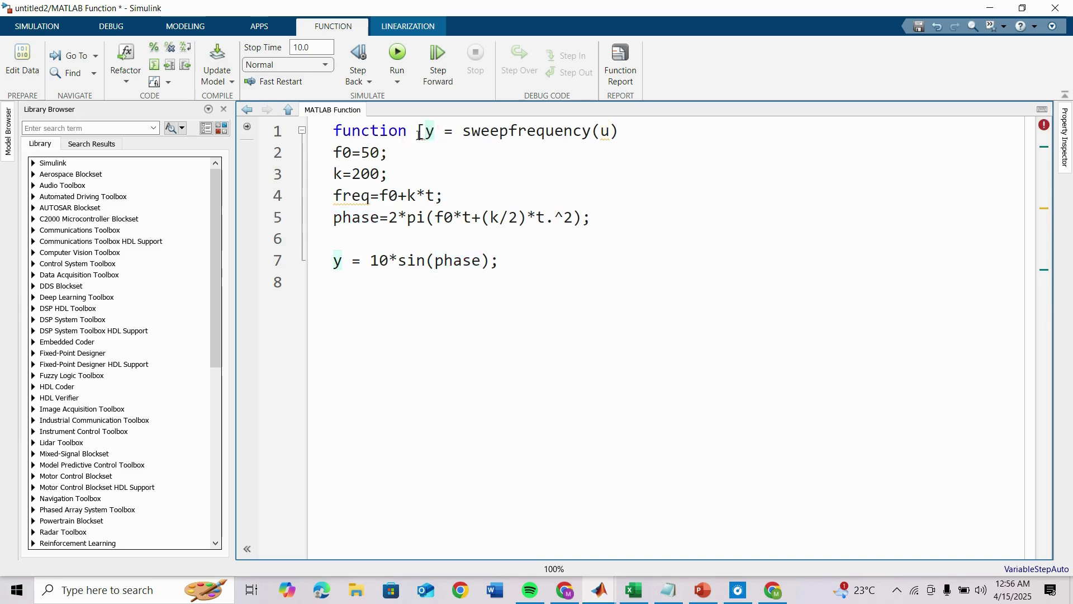
{"action": "left_click", "coordinate": [436, 132]}
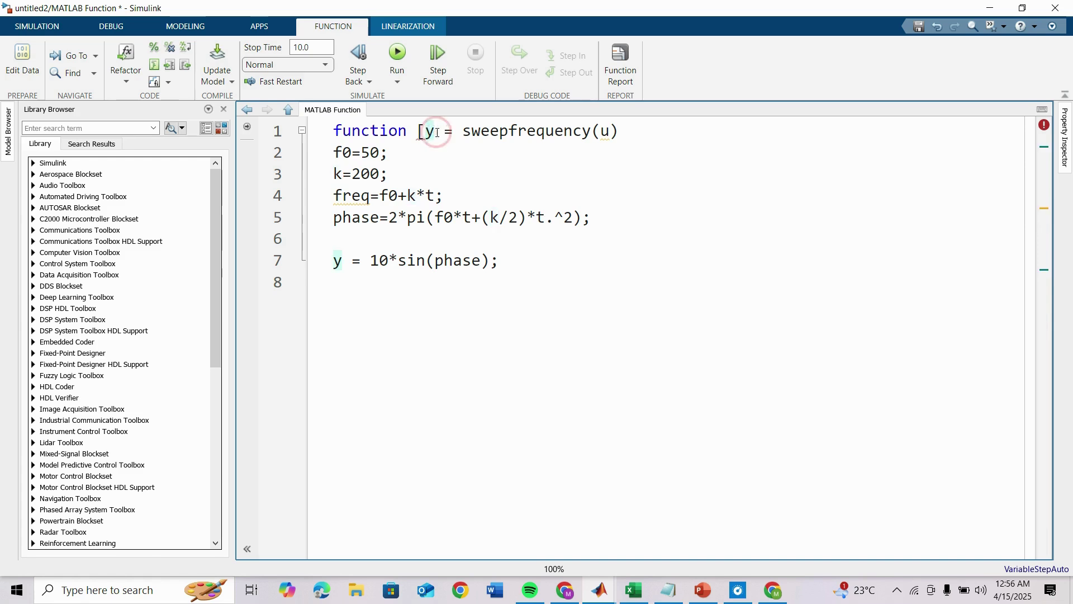
{"action": "type", "text": ",freq"}
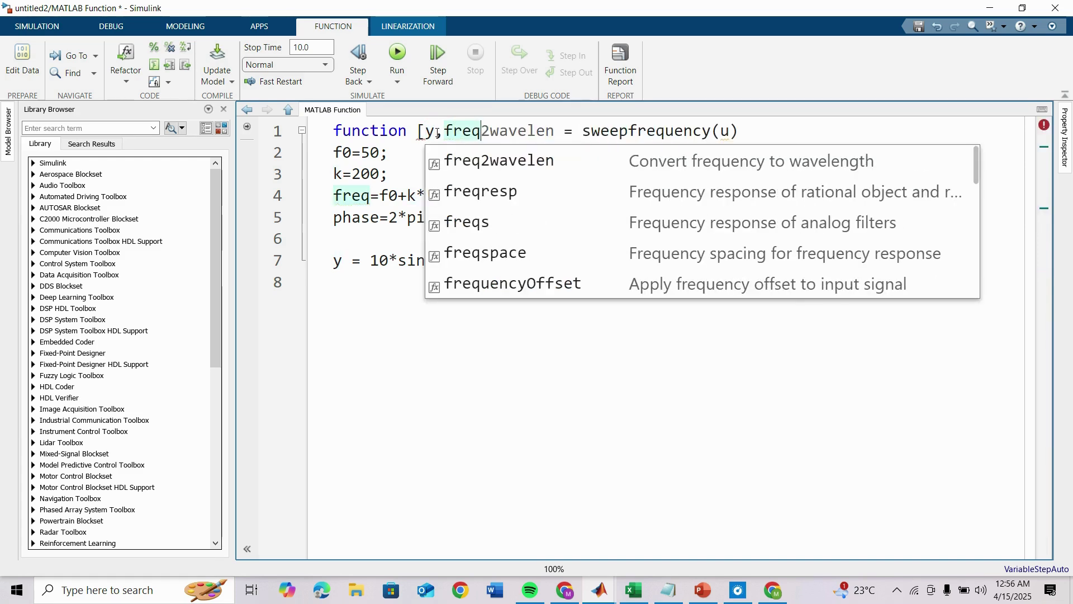
{"action": "type", "text": "]"}
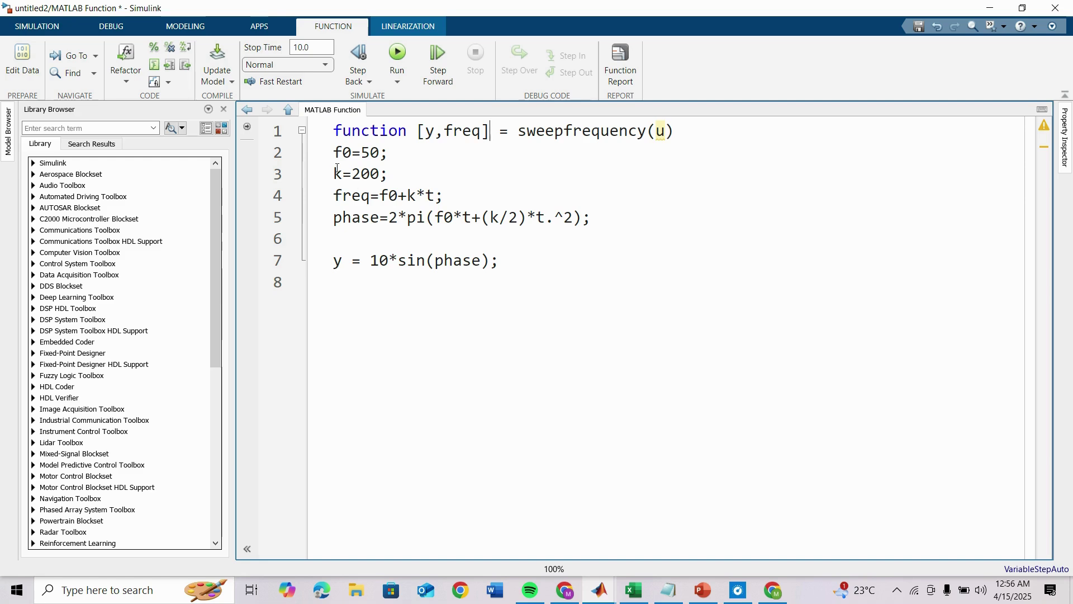
Select the t variable in the freq=f0+k*t line.
{"action": "left_click_drag", "start_coordinate": [334, 152], "coordinate": [389, 174]}
{"action": "left_click", "coordinate": [409, 195]}
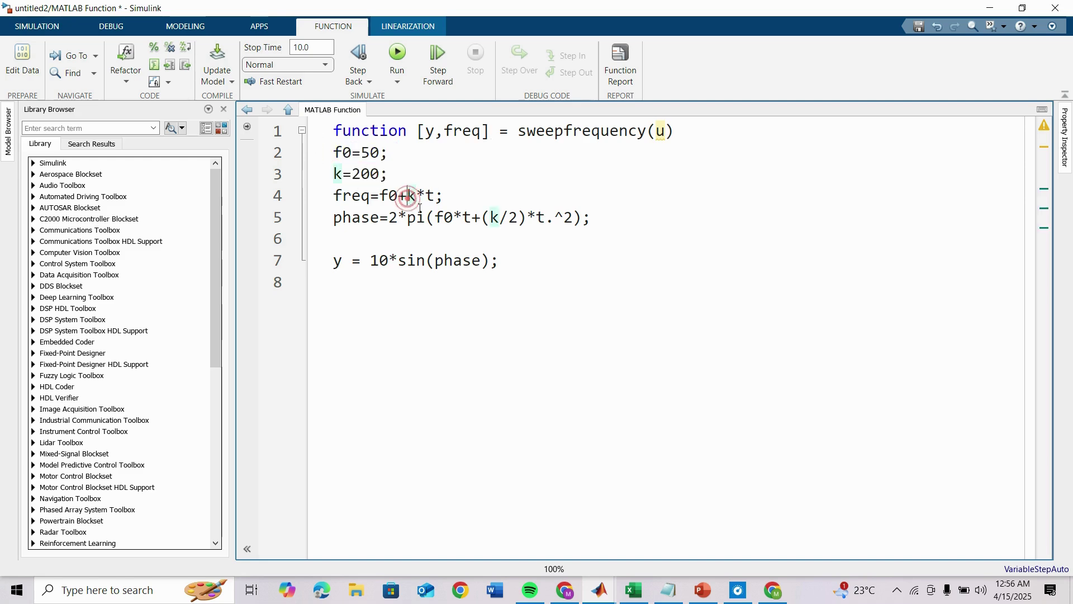
{"action": "double_click", "coordinate": [432, 197]}
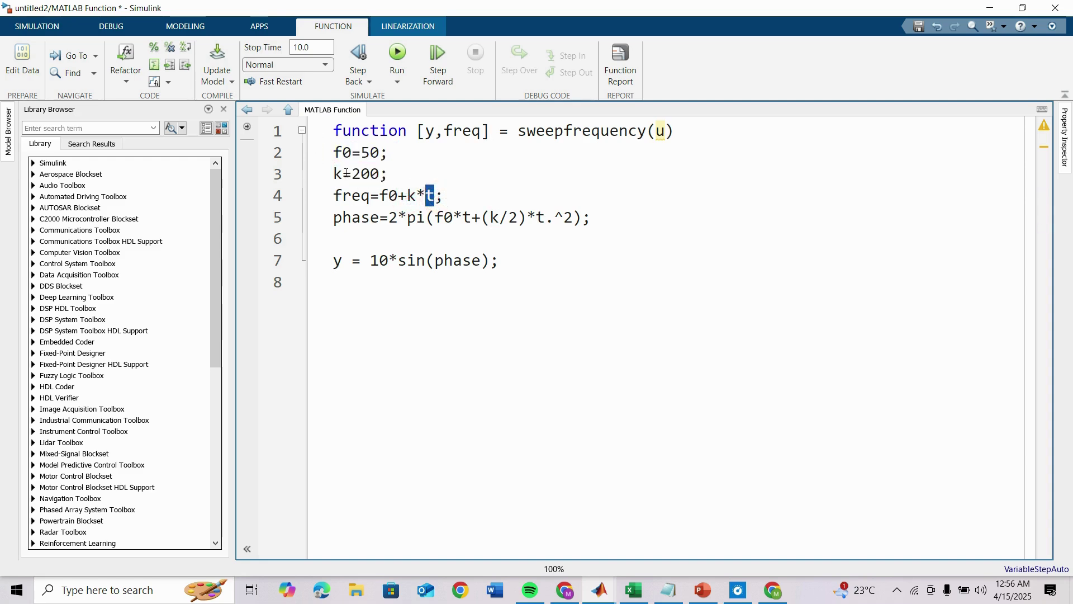
Return to the model diagram and reposition the MATLAB Function block.
{"action": "left_click", "coordinate": [287, 110]}
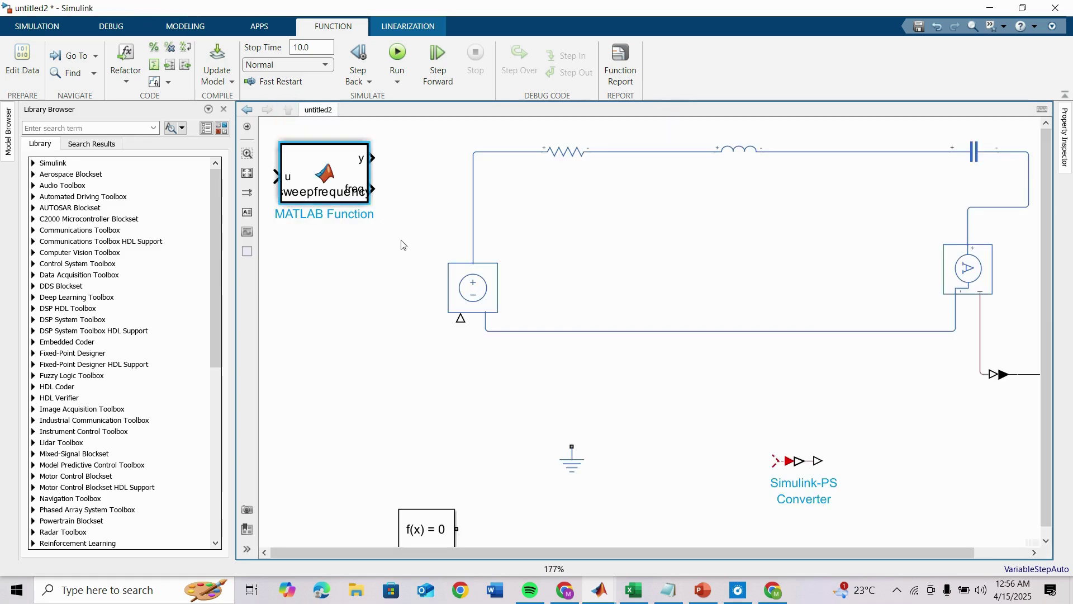
{"action": "left_click_drag", "start_coordinate": [317, 167], "coordinate": [343, 198]}
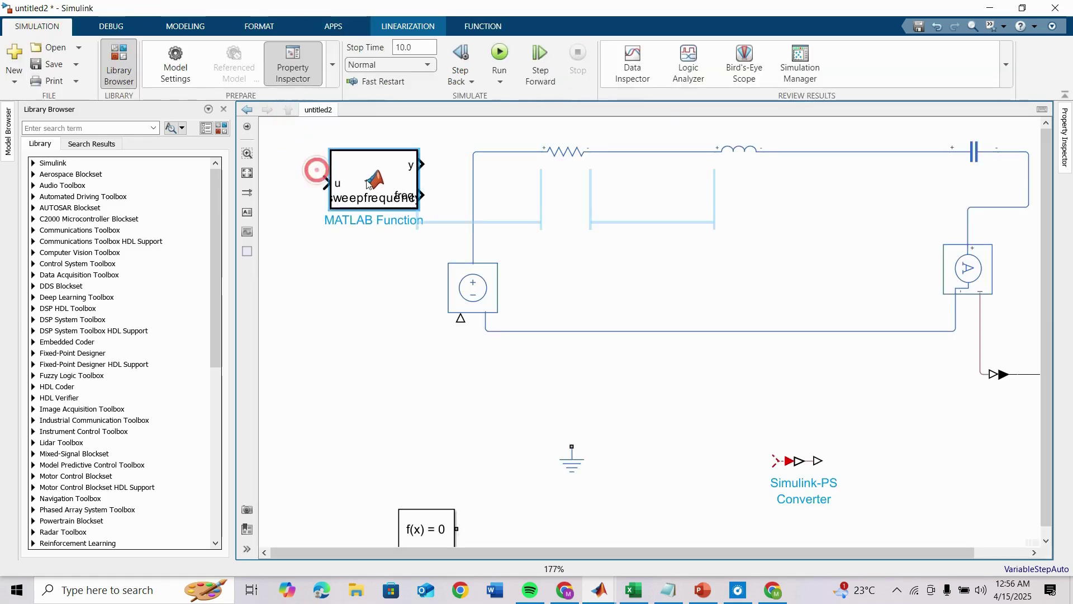
{"action": "left_click", "coordinate": [356, 280]}
{"action": "left_click", "coordinate": [347, 204]}
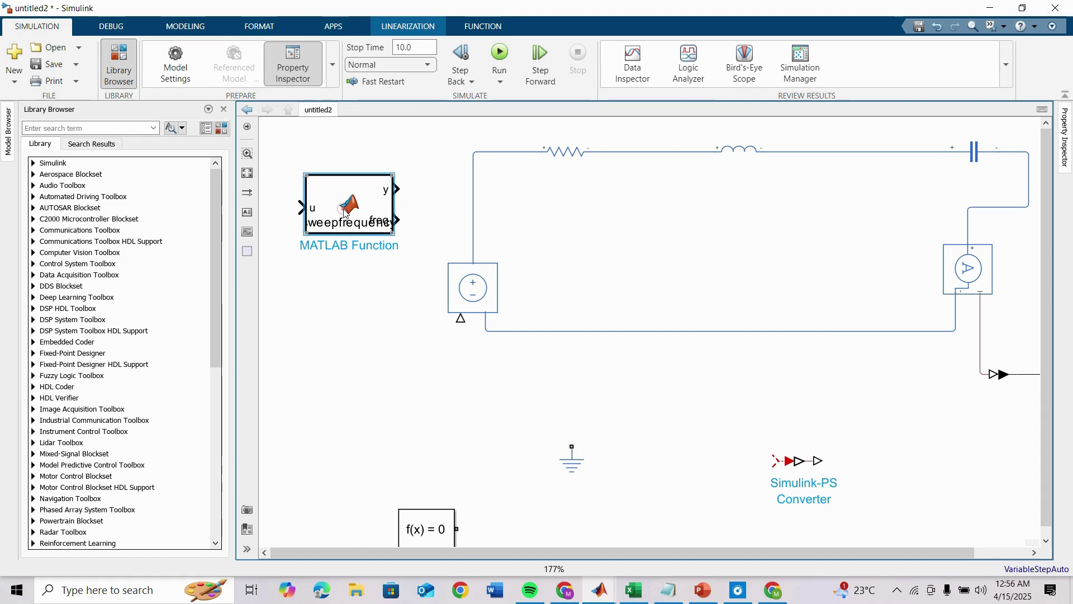
{"action": "left_click_drag", "start_coordinate": [346, 204], "coordinate": [347, 198]}
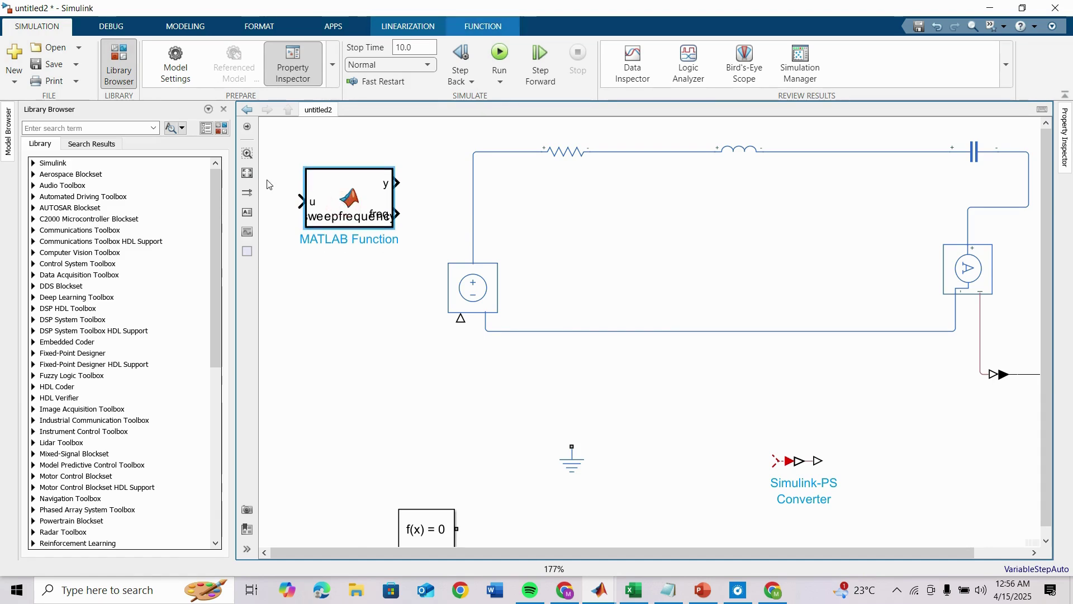
Change the sweepfrequency header argument from u to t and return to the model.
{"action": "double_click", "coordinate": [346, 203]}
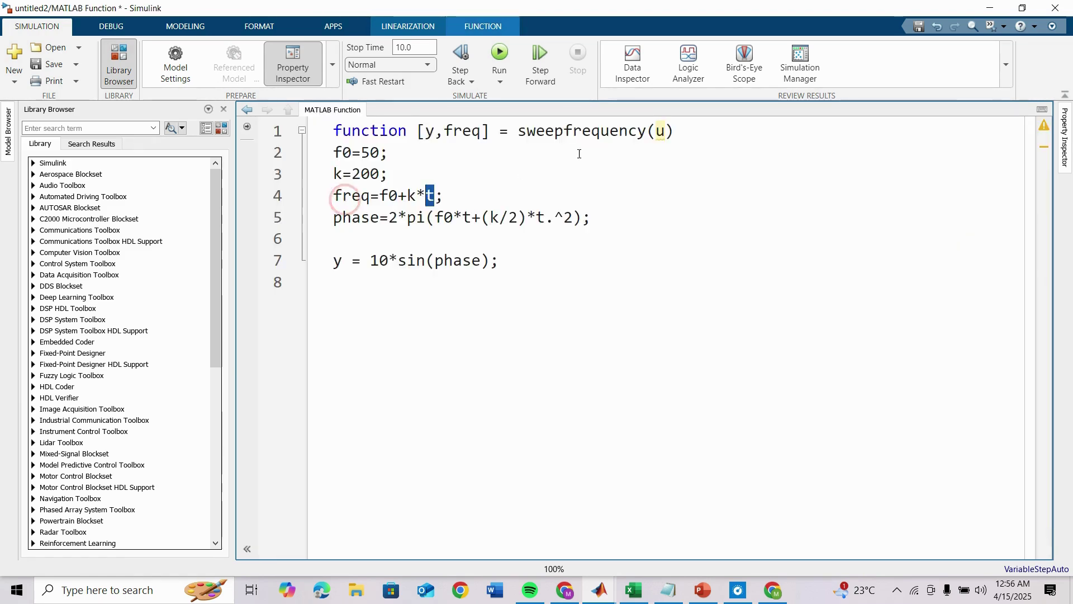
{"action": "mouse_move", "coordinate": [661, 131]}
{"action": "double_click", "coordinate": [667, 124]}
{"action": "type", "text": "t"}
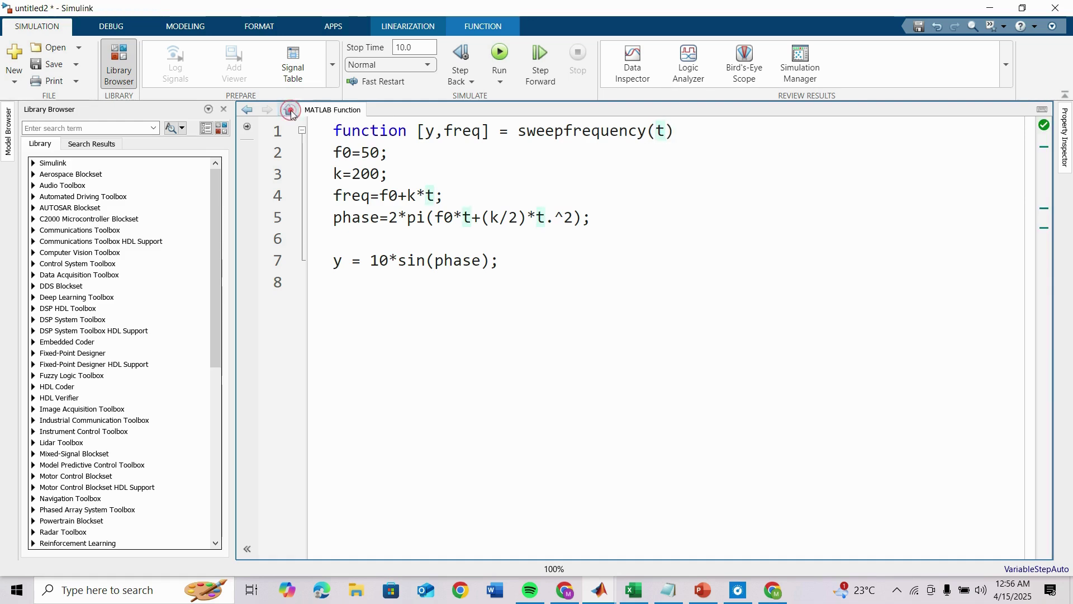
{"action": "left_click", "coordinate": [289, 110]}
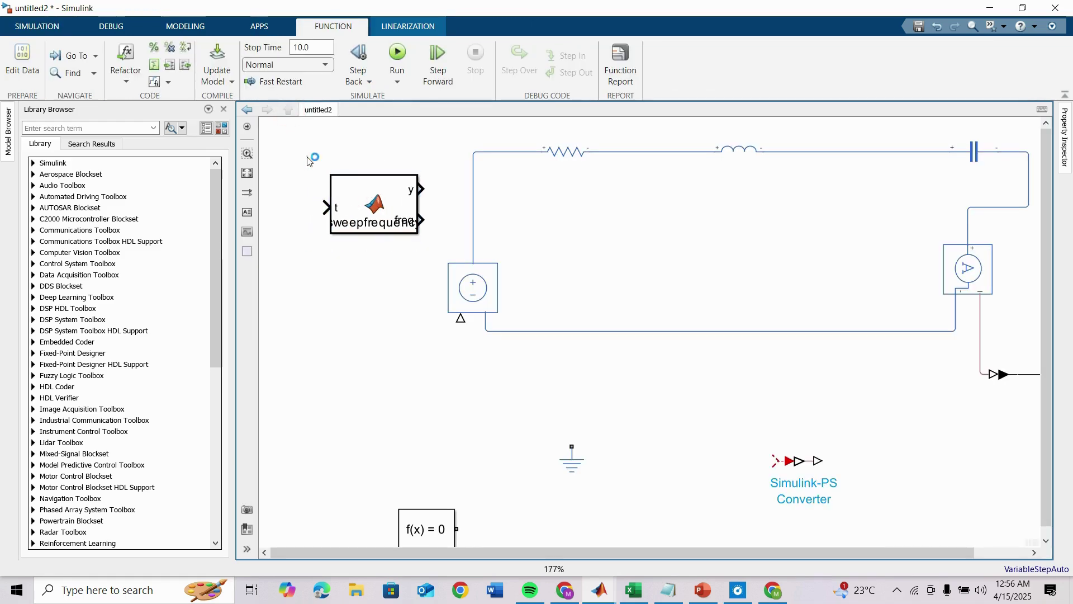
Insert a Clock block with quick search and place it beside the function's t input.
{"action": "double_click", "coordinate": [305, 156]}
{"action": "type", "text": "dloc"}
{"action": "left_click", "coordinate": [324, 192]}
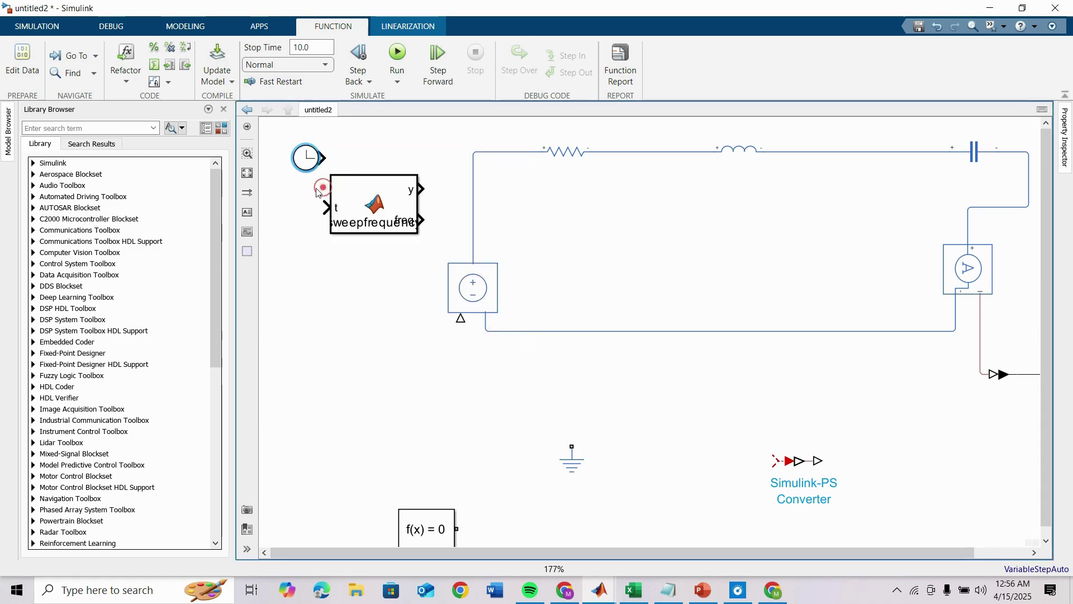
{"action": "mouse_move", "coordinate": [306, 161]}
{"action": "left_mouse_down"}
{"action": "mouse_move", "coordinate": [288, 212]}
{"action": "mouse_move", "coordinate": [340, 222]}
{"action": "left_mouse_up"}
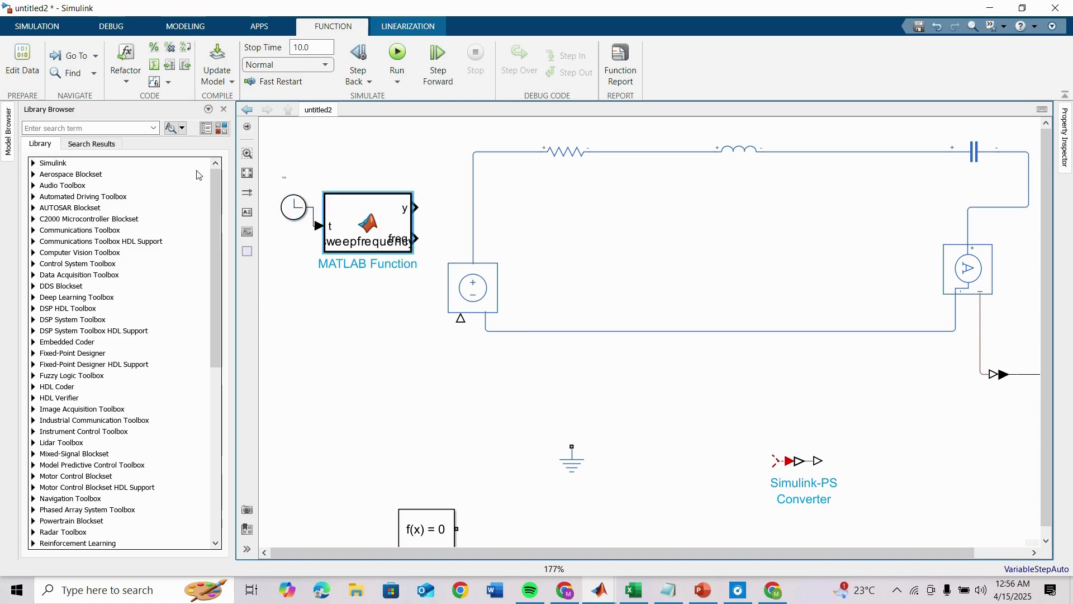
{"action": "left_click", "coordinate": [286, 175]}
{"action": "scroll", "coordinate": [286, 175], "scroll_direction": "left", "scroll_amount": 3}
{"action": "left_click", "coordinate": [394, 207]}
{"action": "left_click_drag", "start_coordinate": [394, 208], "coordinate": [326, 225]}
Shift the sweepfrequency block left and delete the leftover Simulink-PS Converter.
{"action": "left_click_drag", "start_coordinate": [479, 211], "coordinate": [429, 211]}
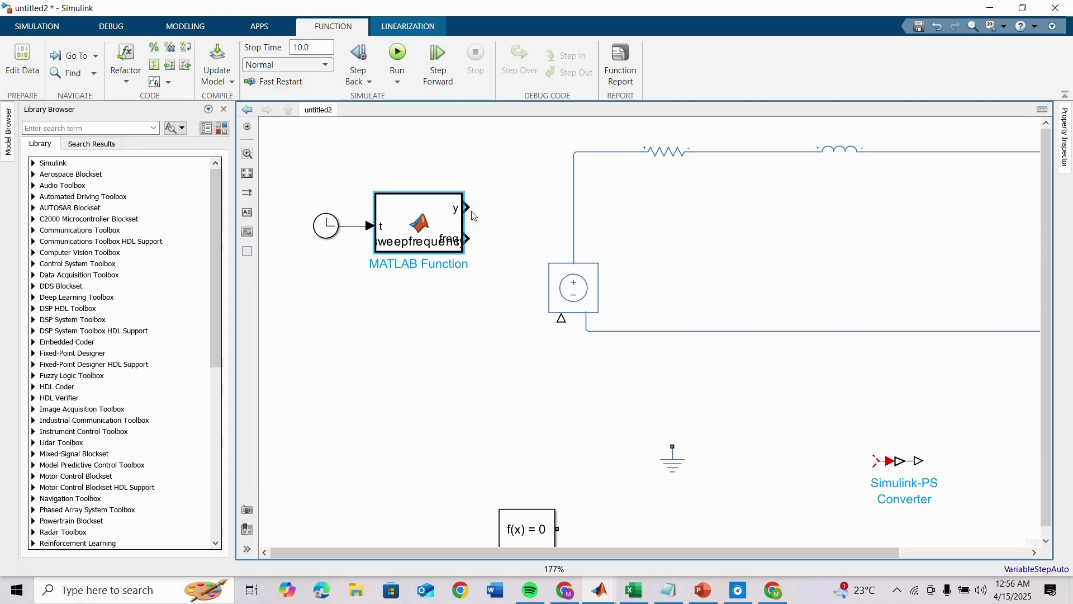
{"action": "left_click", "coordinate": [895, 461]}
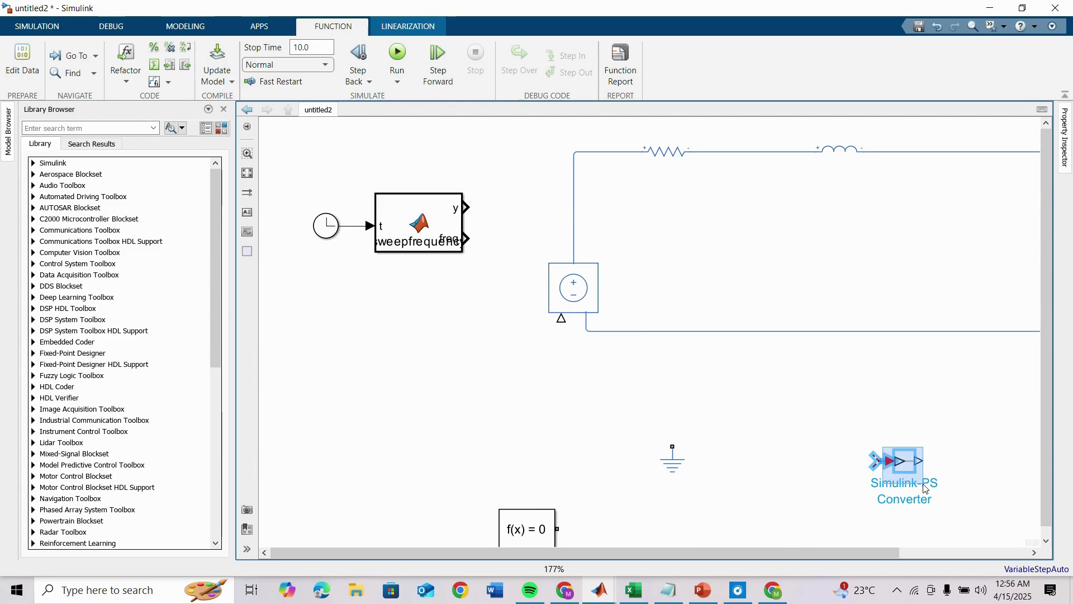
{"action": "key", "text": "Delete"}
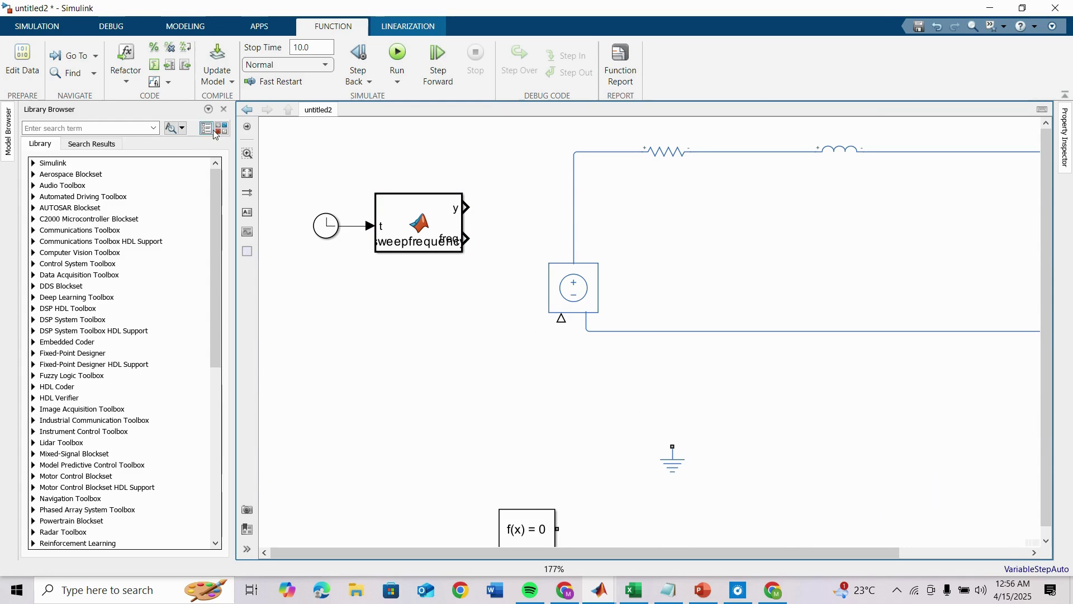
Place a new Simulink-PS Converter from Simscape Utilities beside the function outputs.
{"action": "left_click", "coordinate": [221, 128]}
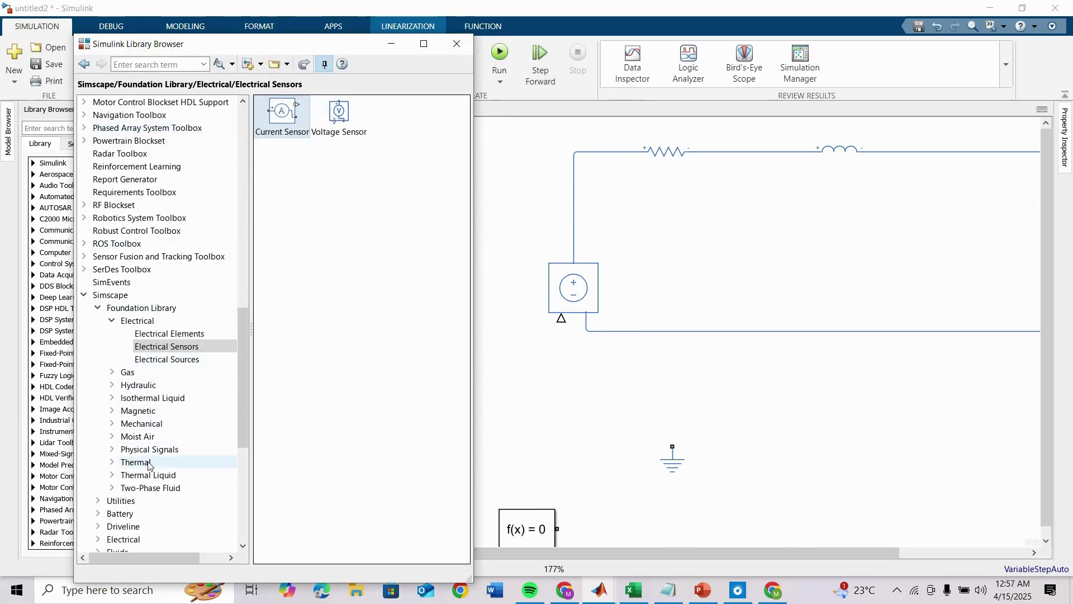
{"action": "left_click", "coordinate": [121, 500]}
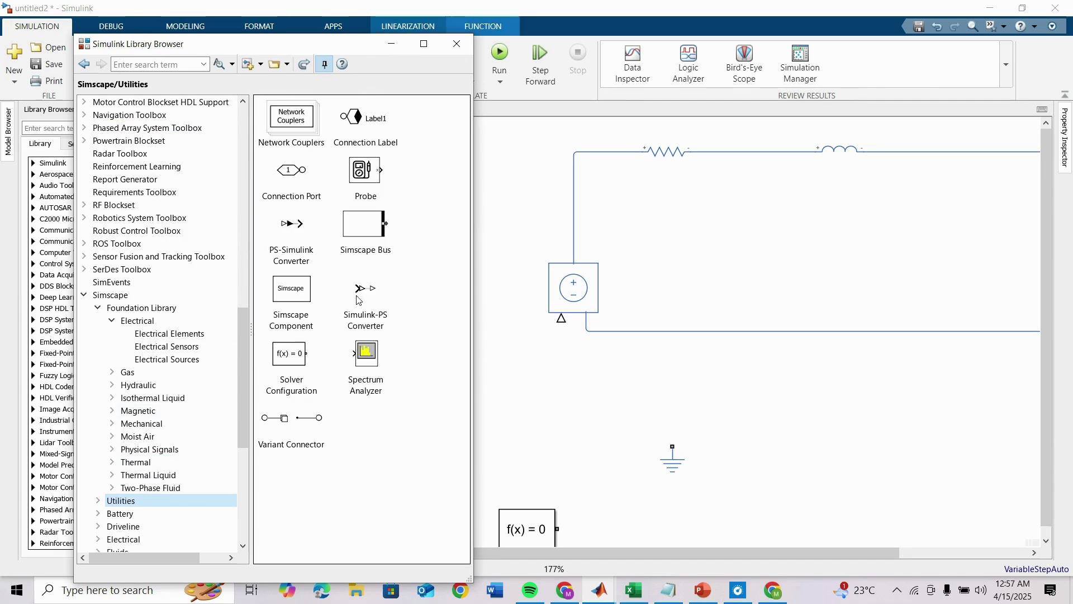
{"action": "left_click_drag", "start_coordinate": [358, 293], "coordinate": [513, 240]}
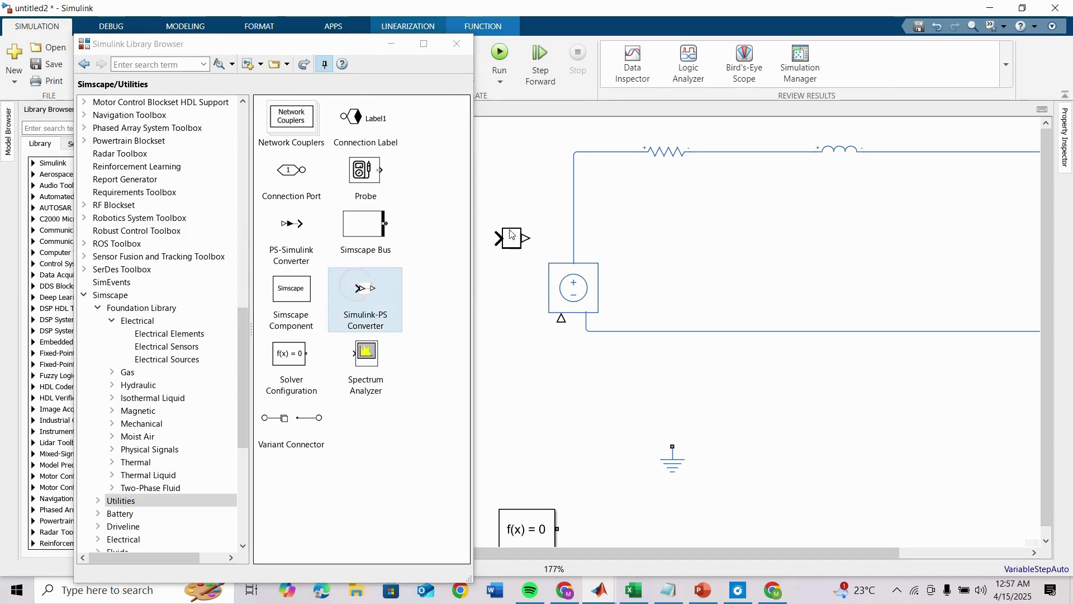
{"action": "left_click", "coordinate": [457, 44]}
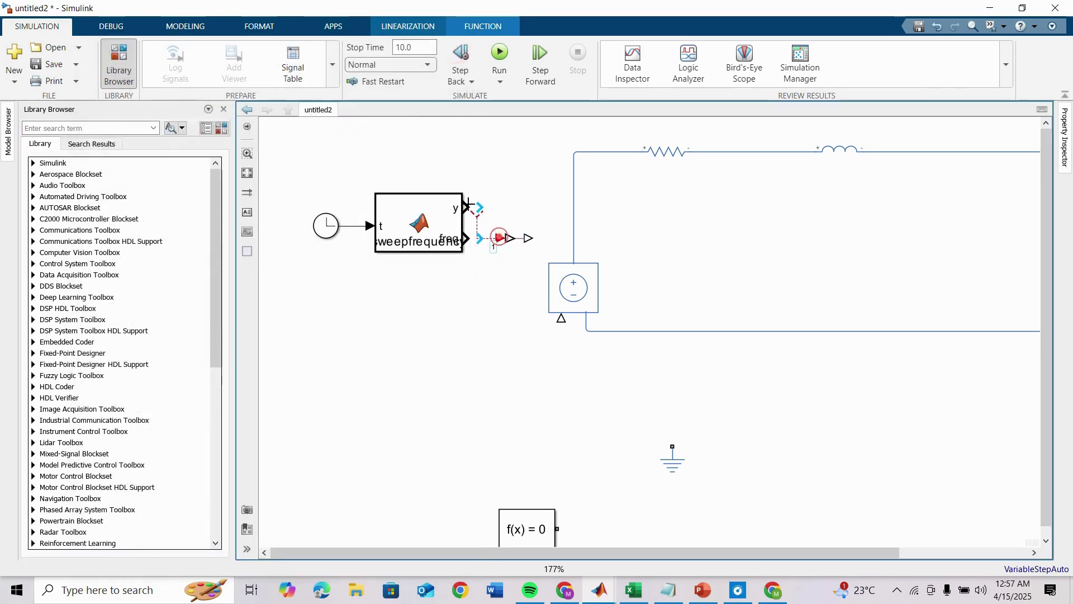
Wire y through the converter into the voltage source and insert a From [A] block.
{"action": "mouse_move", "coordinate": [468, 205]}
{"action": "left_mouse_down"}
{"action": "mouse_move", "coordinate": [500, 238]}
{"action": "mouse_move", "coordinate": [518, 363]}
{"action": "mouse_move", "coordinate": [562, 319]}
{"action": "left_mouse_up"}
{"action": "left_click", "coordinate": [373, 308]}
{"action": "double_click", "coordinate": [373, 308]}
{"action": "type", "text": "from"}
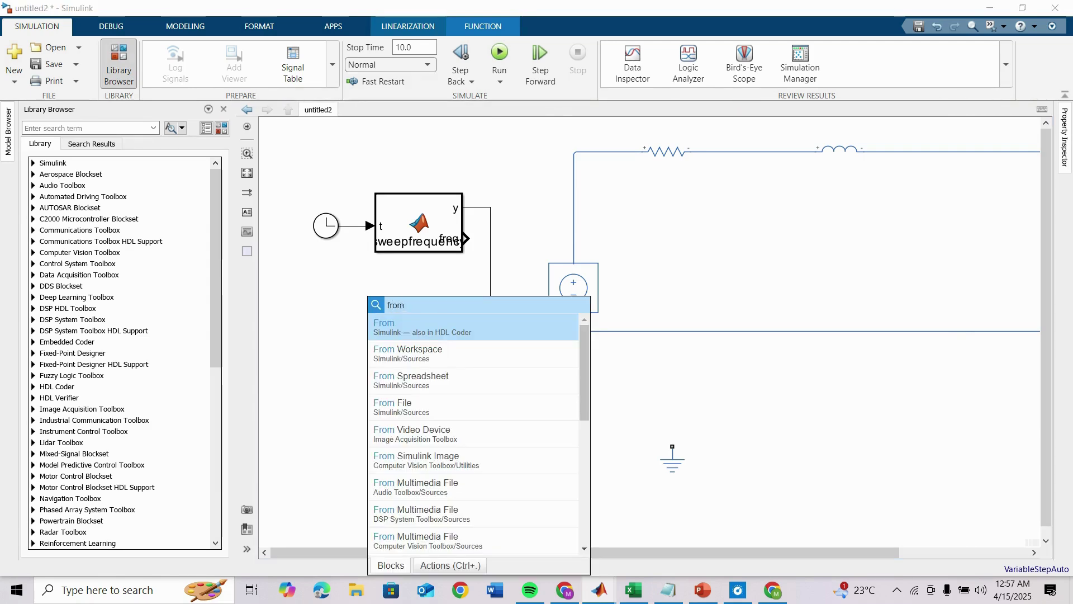
{"action": "left_click", "coordinate": [400, 324]}
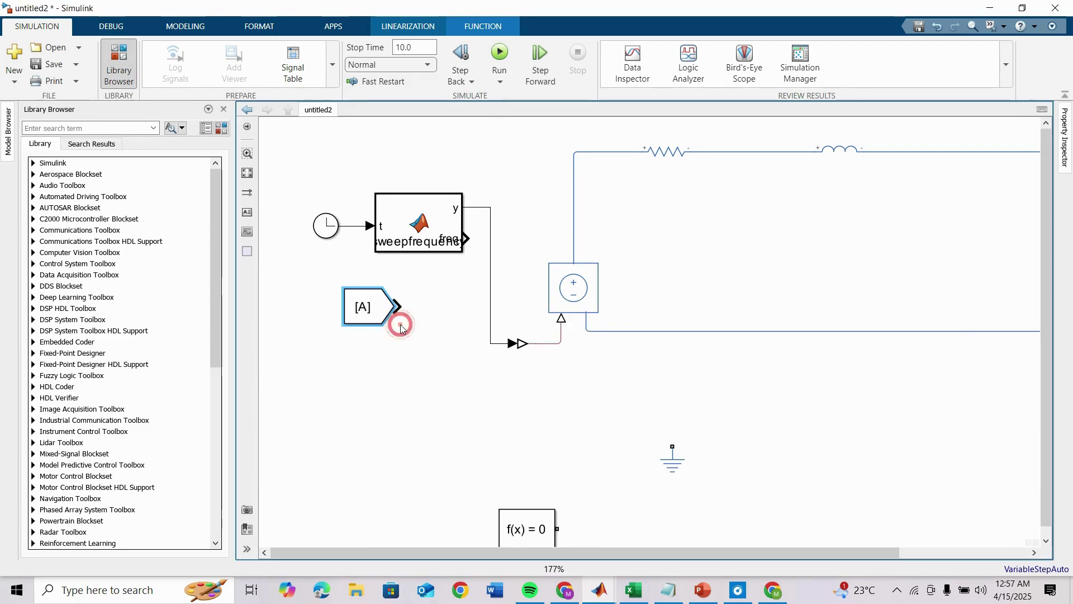
{"action": "left_click", "coordinate": [369, 363]}
Insert a Goto [A] block and arrange it, the From block and the enlarged function block.
{"action": "double_click", "coordinate": [369, 363]}
{"action": "type", "text": "goto"}
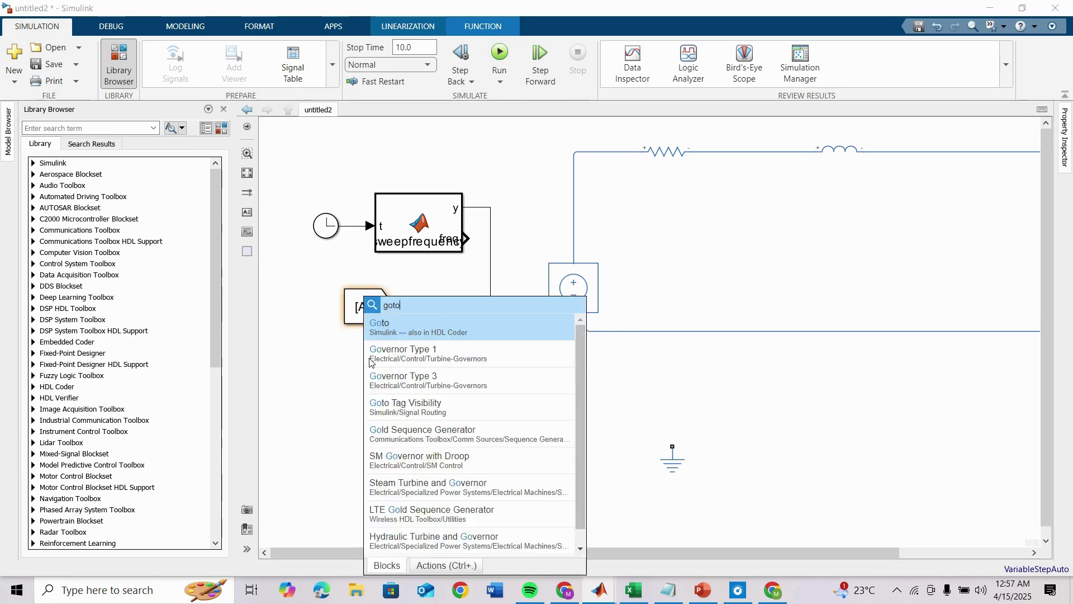
{"action": "left_click", "coordinate": [384, 325]}
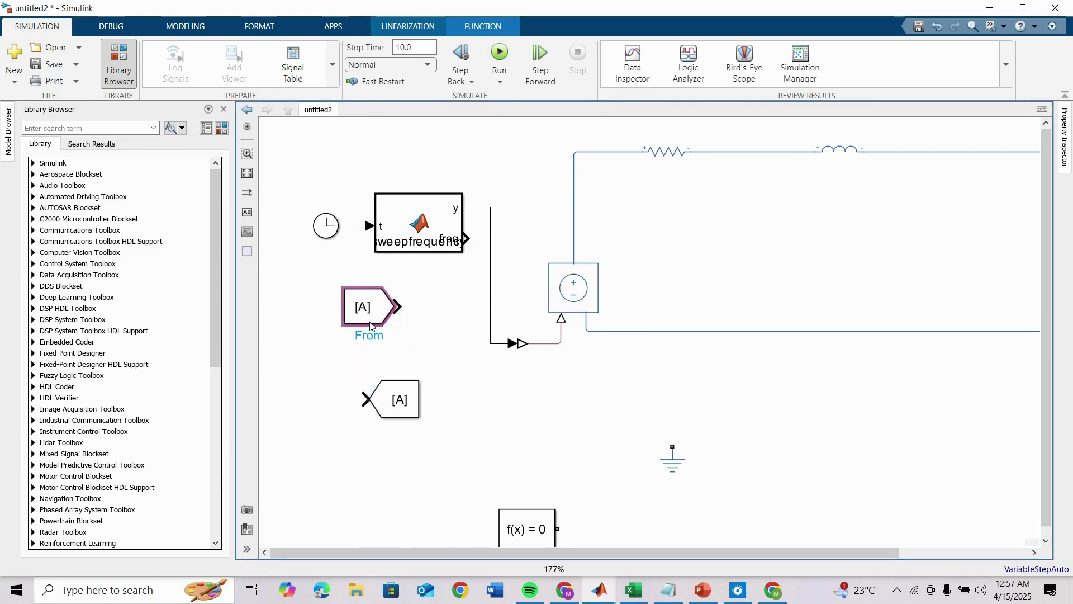
{"action": "left_click_drag", "start_coordinate": [369, 312], "coordinate": [315, 305]}
{"action": "left_click", "coordinate": [391, 394]}
{"action": "left_click_drag", "start_coordinate": [390, 394], "coordinate": [441, 314]}
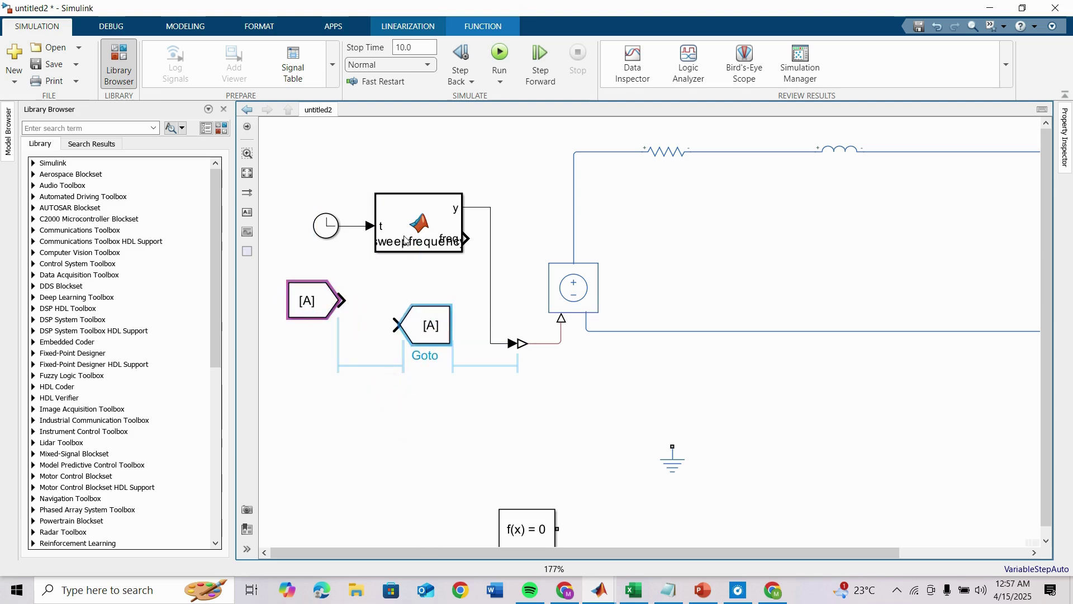
{"action": "left_click_drag", "start_coordinate": [390, 249], "coordinate": [286, 200]}
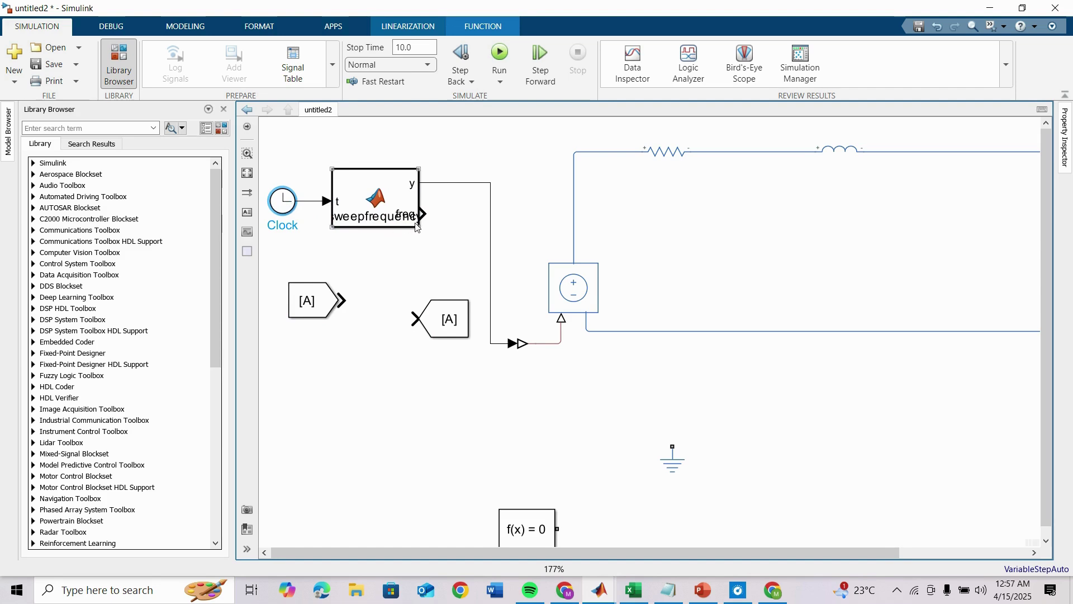
{"action": "left_click_drag", "start_coordinate": [430, 233], "coordinate": [453, 239]}
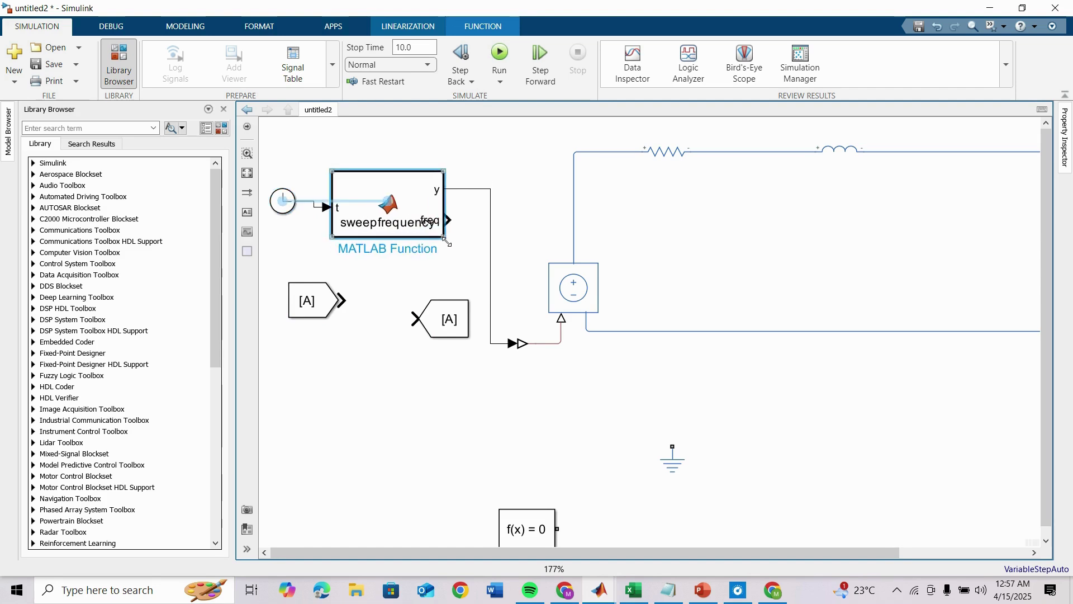
{"action": "left_click_drag", "start_coordinate": [452, 326], "coordinate": [453, 222]}
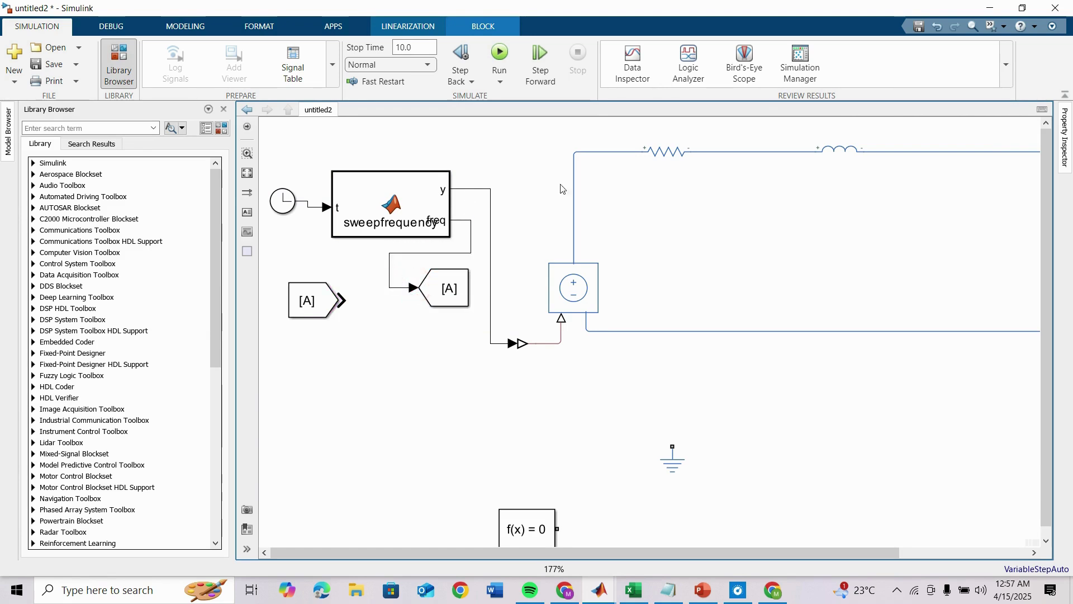
Place From [A] below the scope, label its line 'frequency' and the sensor line 'current'.
{"action": "left_click", "coordinate": [248, 173]}
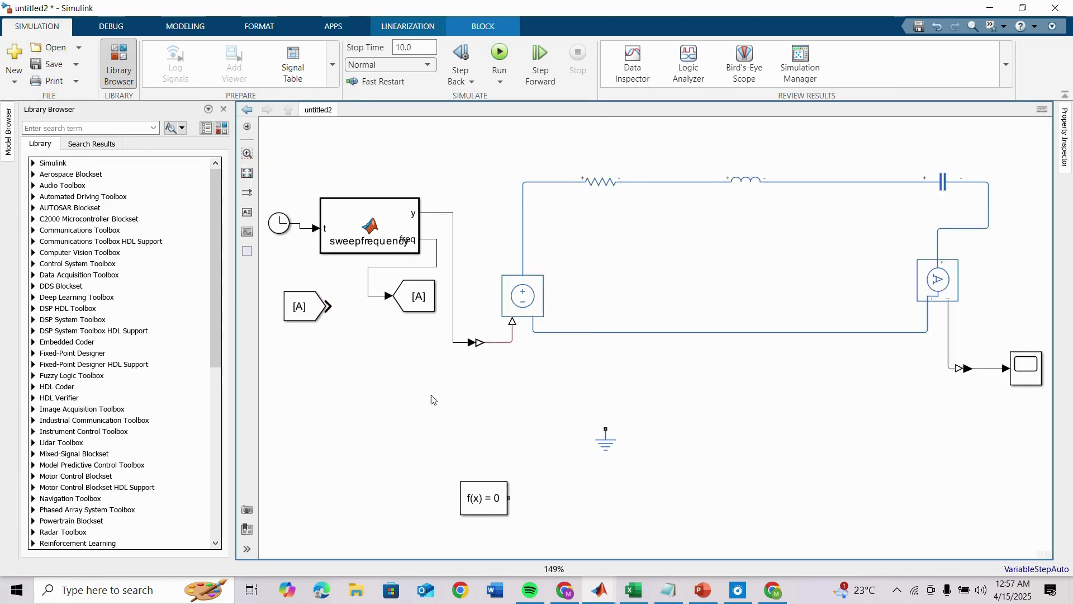
{"action": "mouse_move", "coordinate": [299, 308]}
{"action": "left_mouse_down"}
{"action": "mouse_move", "coordinate": [969, 407]}
{"action": "mouse_move", "coordinate": [1020, 372]}
{"action": "left_mouse_up"}
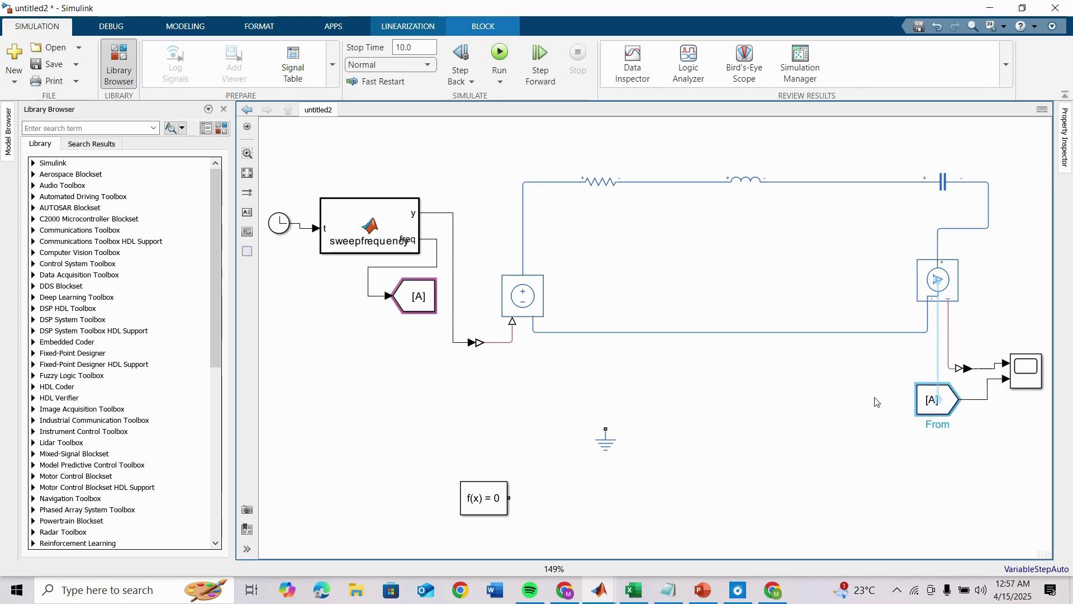
{"action": "left_click_drag", "start_coordinate": [970, 410], "coordinate": [780, 411]}
{"action": "left_click", "coordinate": [850, 414]}
{"action": "double_click", "coordinate": [851, 410]}
{"action": "type", "text": "frequency"}
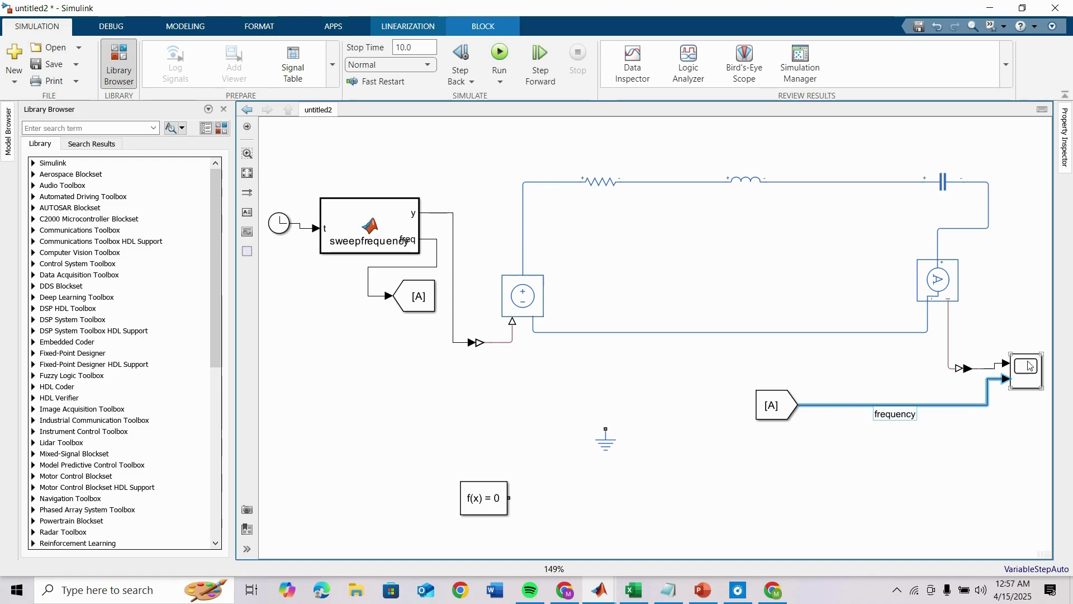
{"action": "left_click_drag", "start_coordinate": [1029, 366], "coordinate": [1050, 369]}
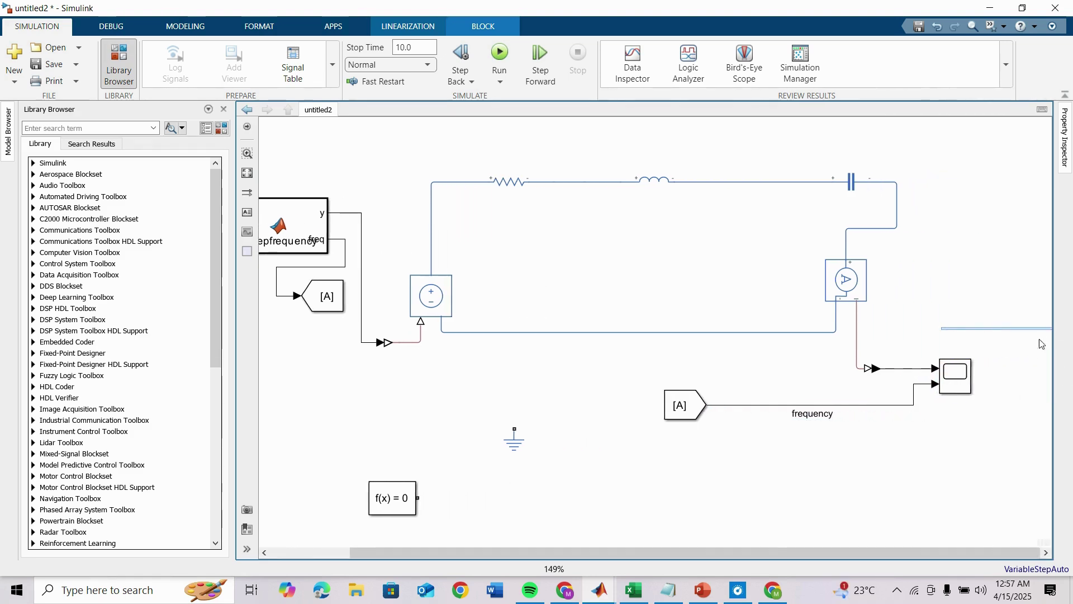
{"action": "double_click", "coordinate": [899, 371]}
{"action": "type", "text": "current"}
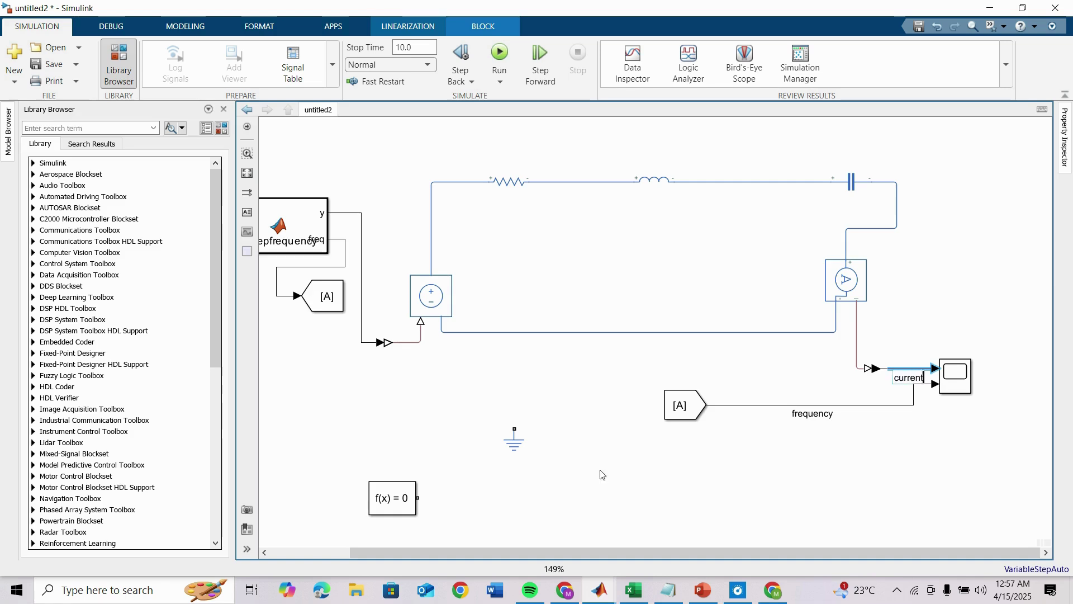
Wire Electrical Reference and Solver Configuration to the bottom wire, then fit the model in view.
{"action": "left_click", "coordinate": [535, 426]}
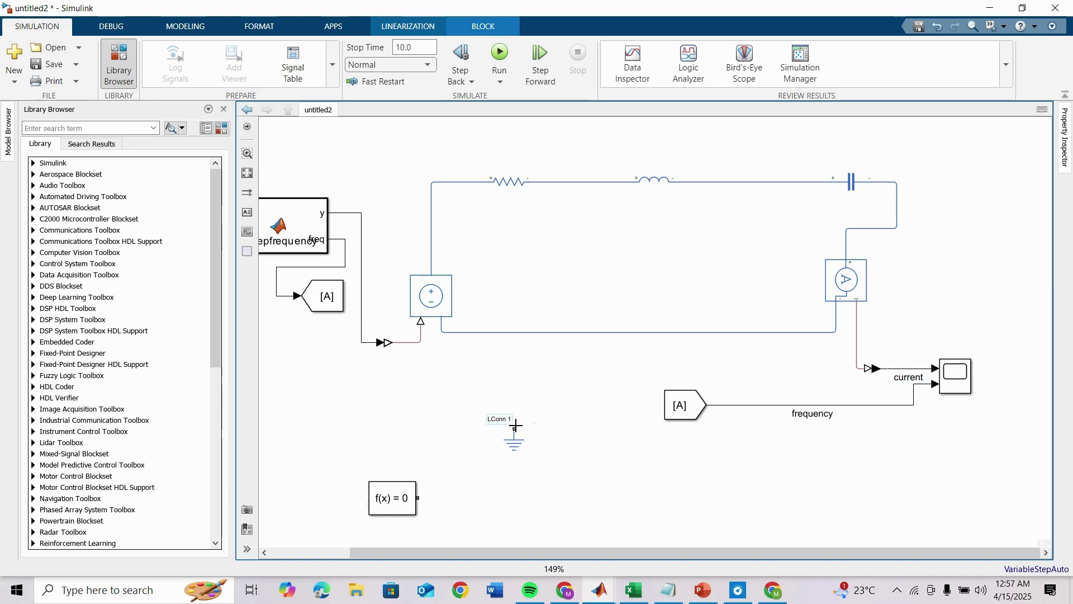
{"action": "left_click_drag", "start_coordinate": [515, 426], "coordinate": [515, 334]}
{"action": "mouse_move", "coordinate": [415, 498]}
{"action": "left_mouse_down"}
{"action": "mouse_move", "coordinate": [446, 406]}
{"action": "mouse_move", "coordinate": [516, 405]}
{"action": "left_mouse_up"}
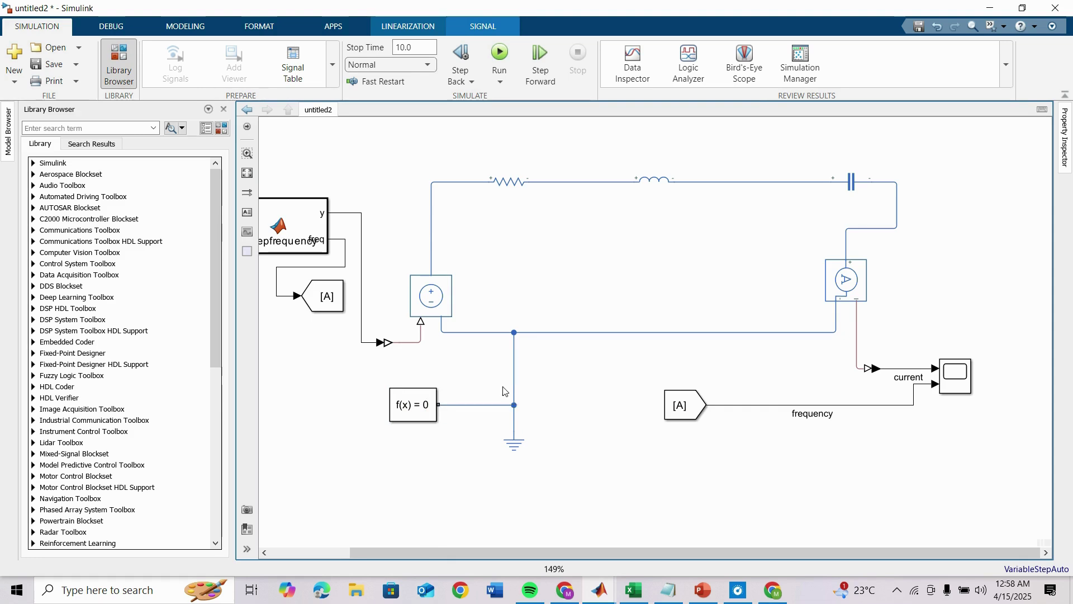
{"action": "left_click", "coordinate": [246, 175]}
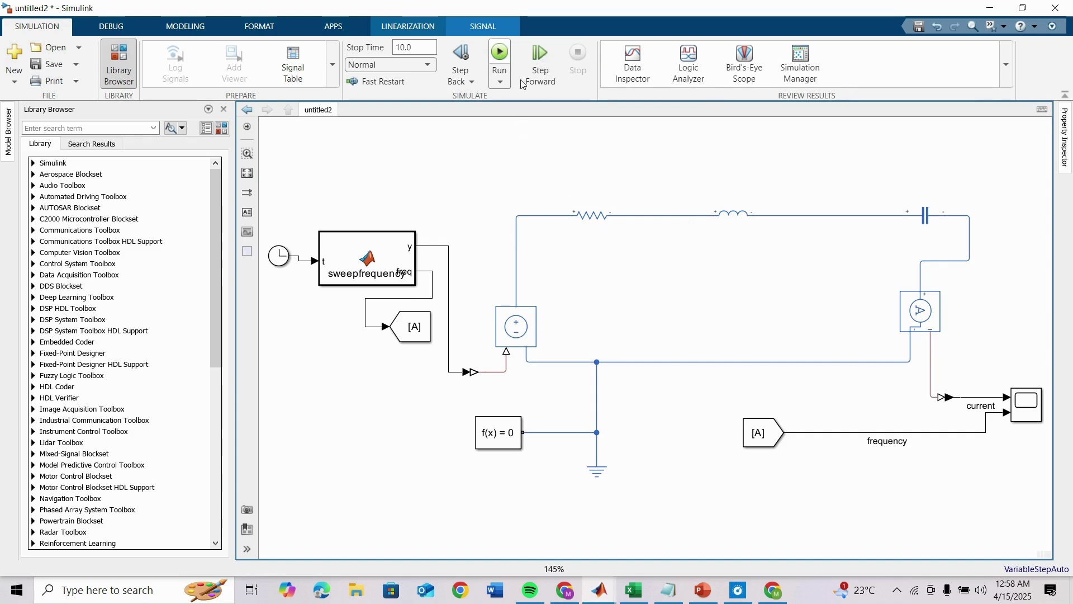
Set the Inductor's inductance to 1e-3 H.
{"action": "double_click", "coordinate": [740, 225]}
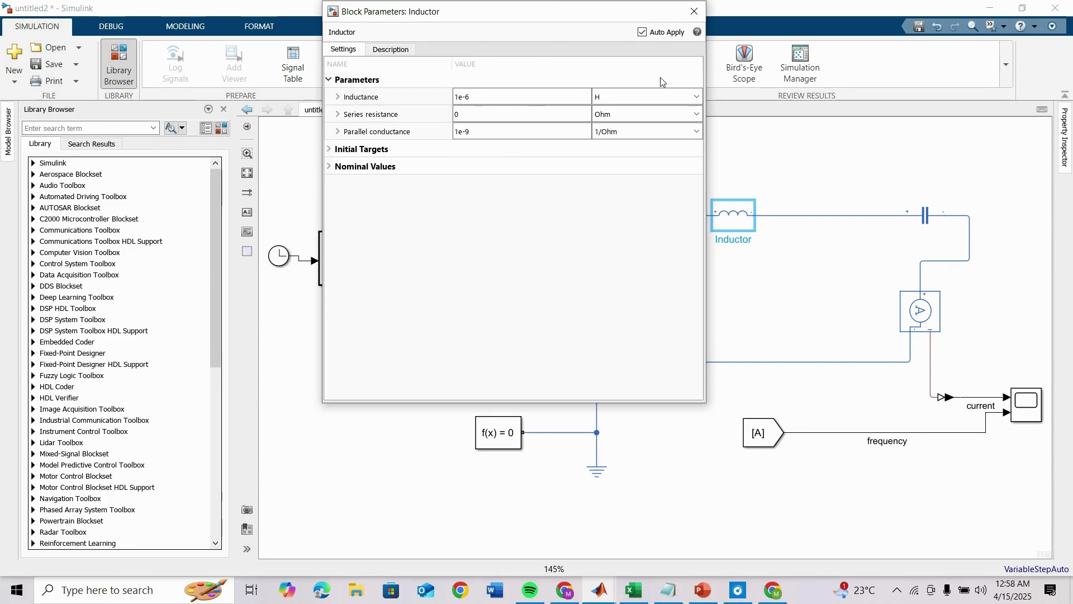
{"action": "double_click", "coordinate": [520, 97]}
{"action": "type", "text": "3"}
{"action": "key", "text": "Return"}
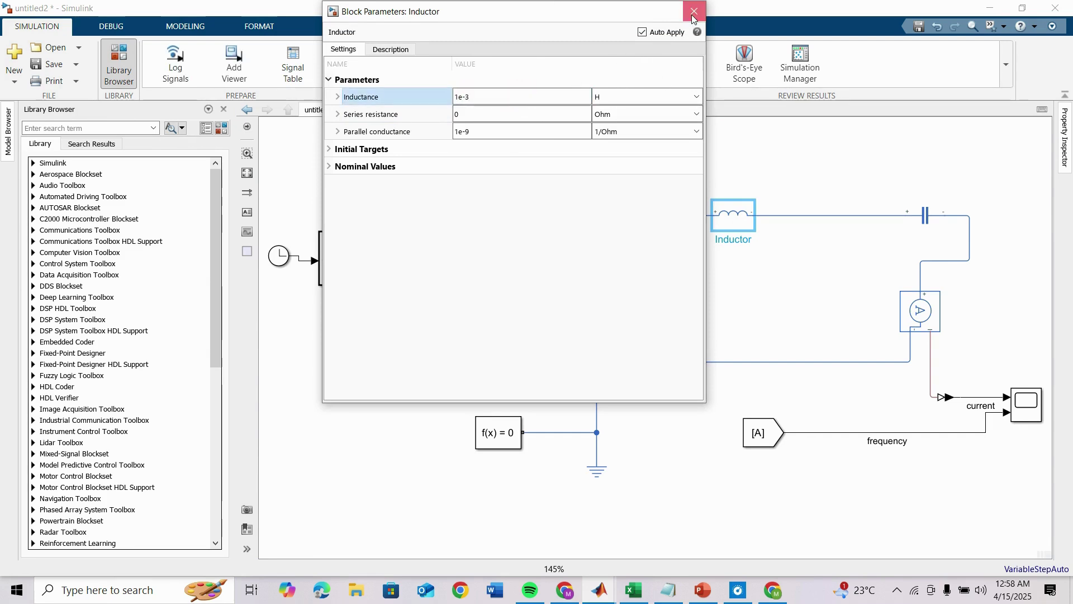
{"action": "left_click", "coordinate": [695, 11]}
Leave the Resistor at 1 Ohm and set the Capacitor's capacitance to 100e-6 F.
{"action": "double_click", "coordinate": [597, 215]}
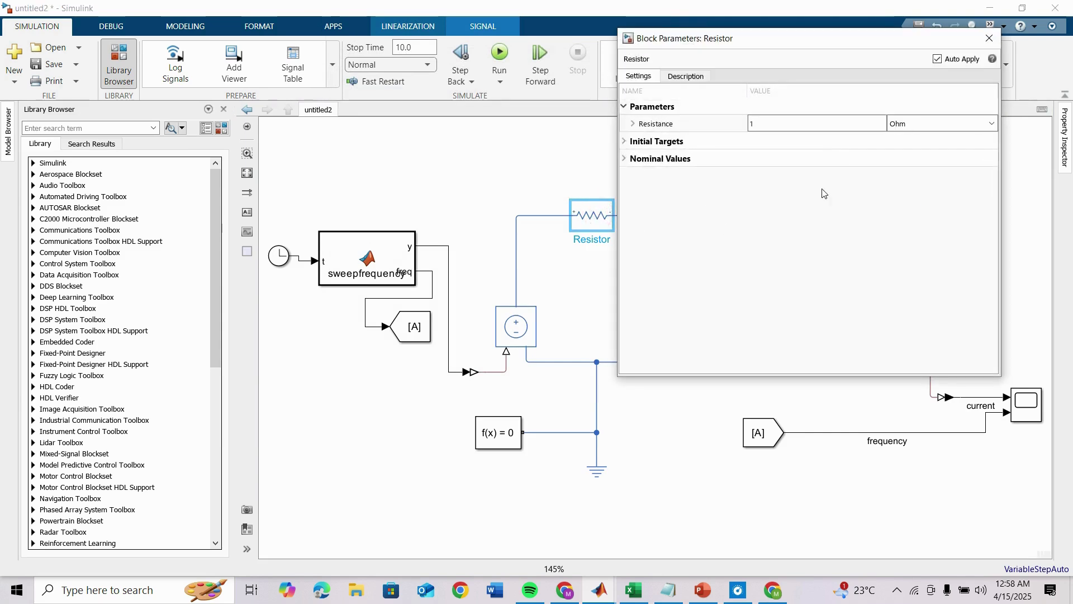
{"action": "left_click", "coordinate": [990, 38]}
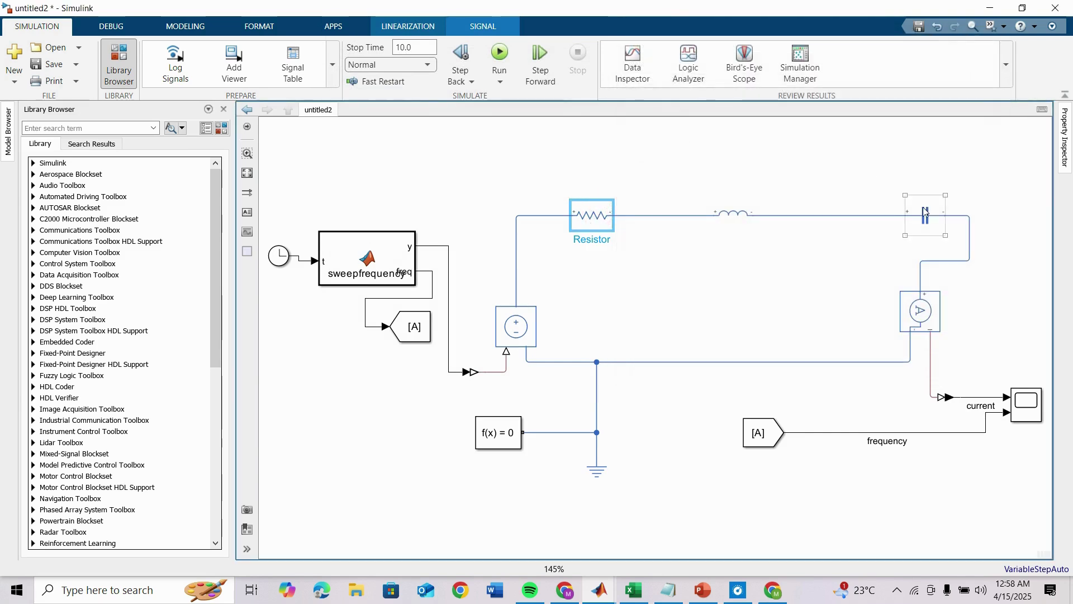
{"action": "left_click", "coordinate": [926, 215]}
{"action": "double_click", "coordinate": [926, 216]}
{"action": "left_click", "coordinate": [669, 98]}
{"action": "left_click", "coordinate": [670, 99]}
{"action": "type", "text": "100e"}
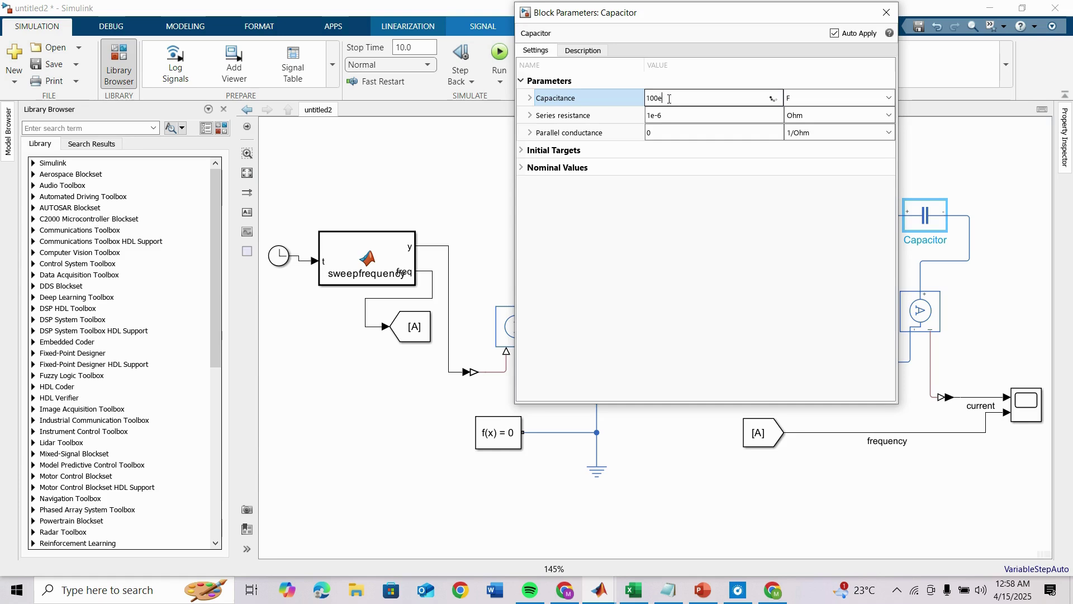
{"action": "type", "text": "-6"}
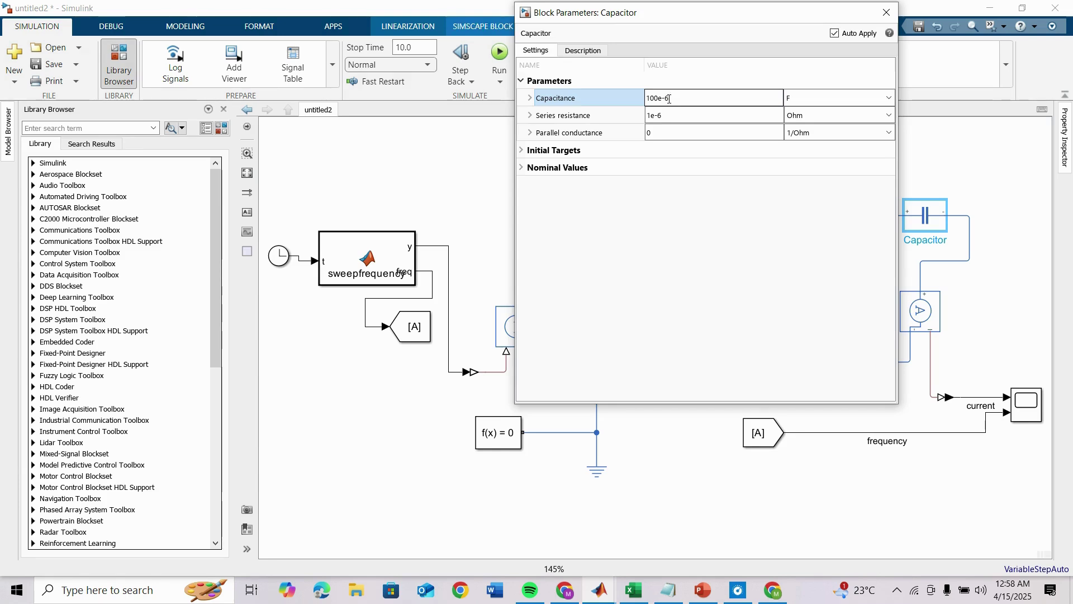
{"action": "left_click", "coordinate": [886, 14]}
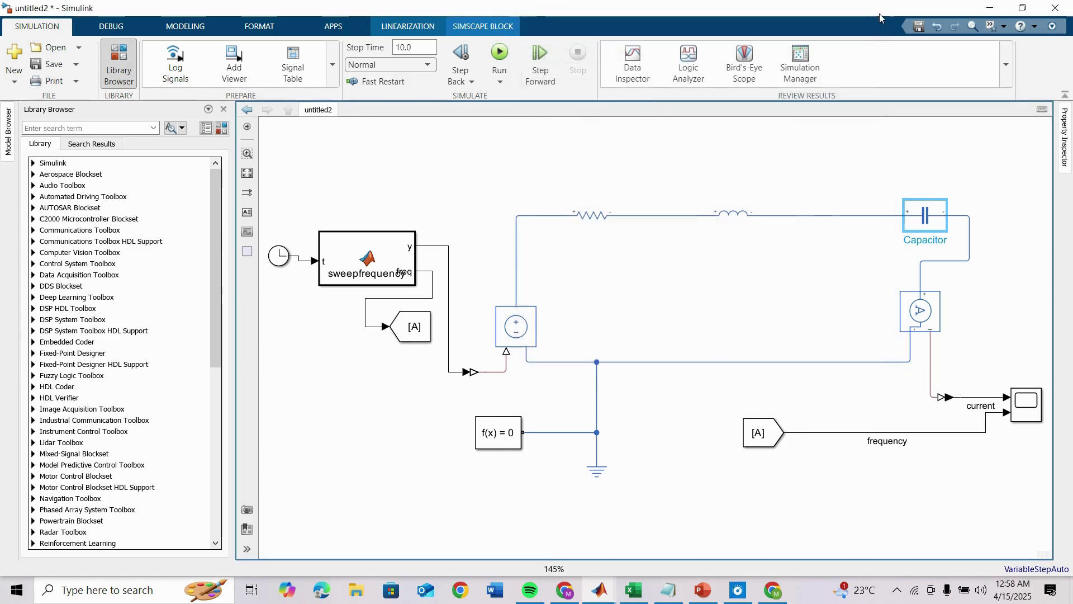
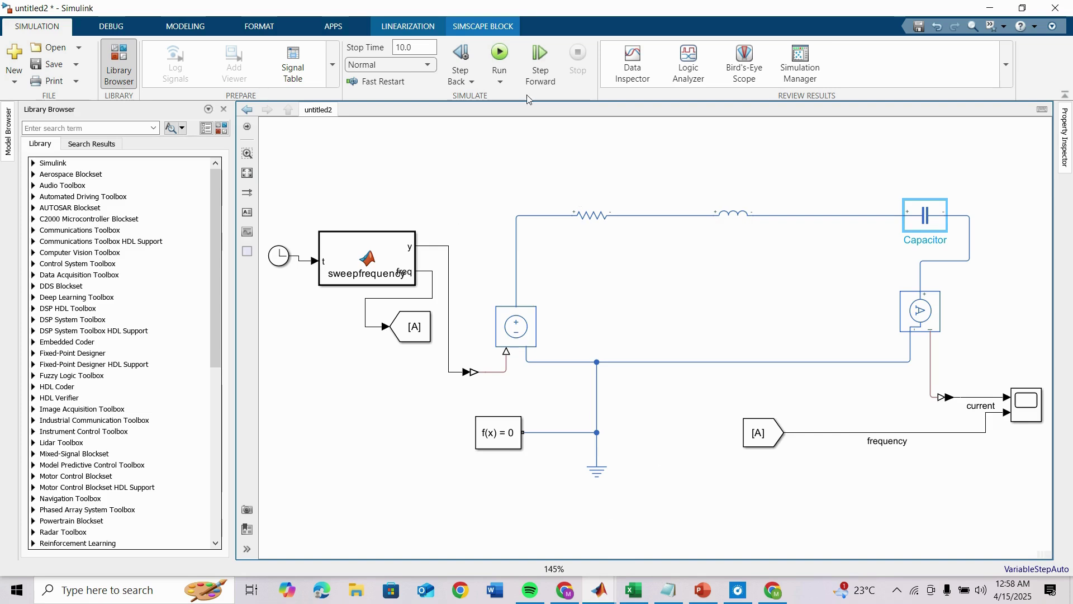
Run the RLC circuit simulation, which fails with six errors, and open the sweepfrequency code.
{"action": "left_click", "coordinate": [501, 52]}
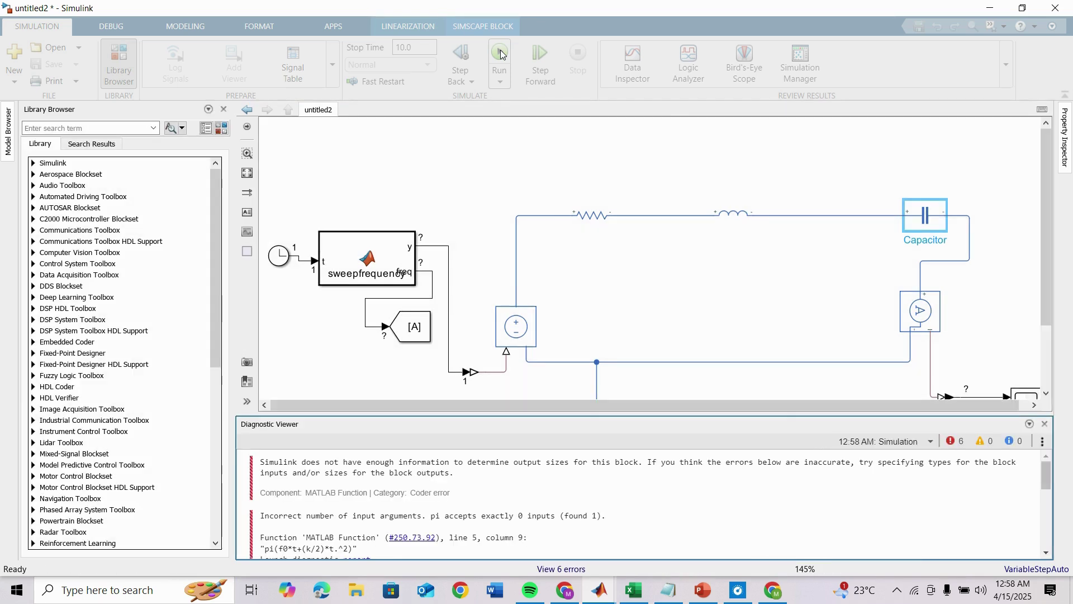
{"action": "mouse_move", "coordinate": [561, 494]}
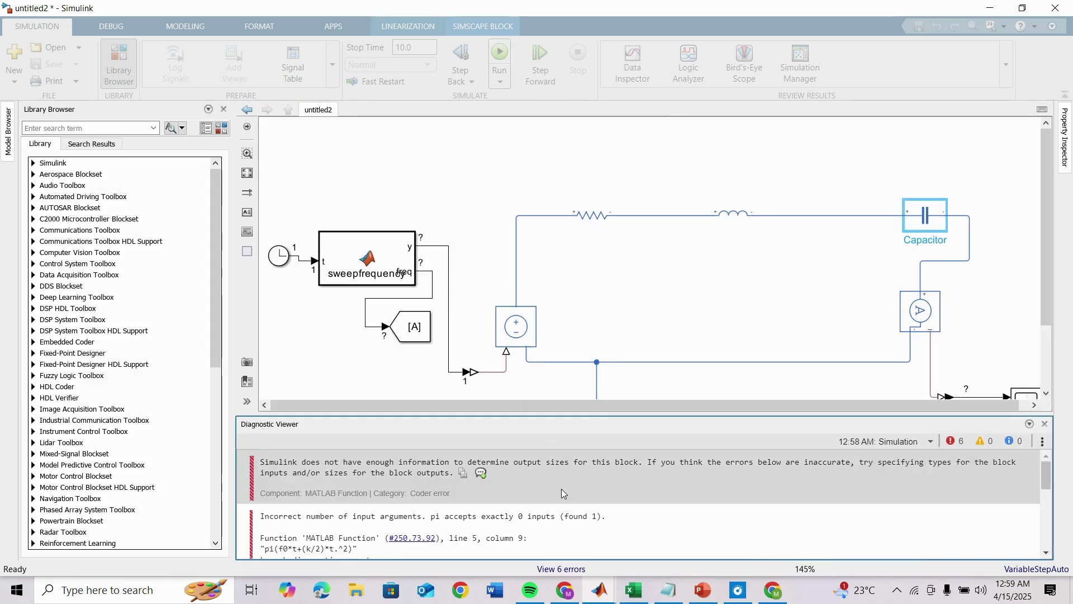
{"action": "scroll", "coordinate": [561, 493], "scroll_direction": "down", "scroll_amount": 2}
Insert * after pi on line 5 of sweepfrequency and rerun the model with zero errors.
{"action": "left_click", "coordinate": [413, 463]}
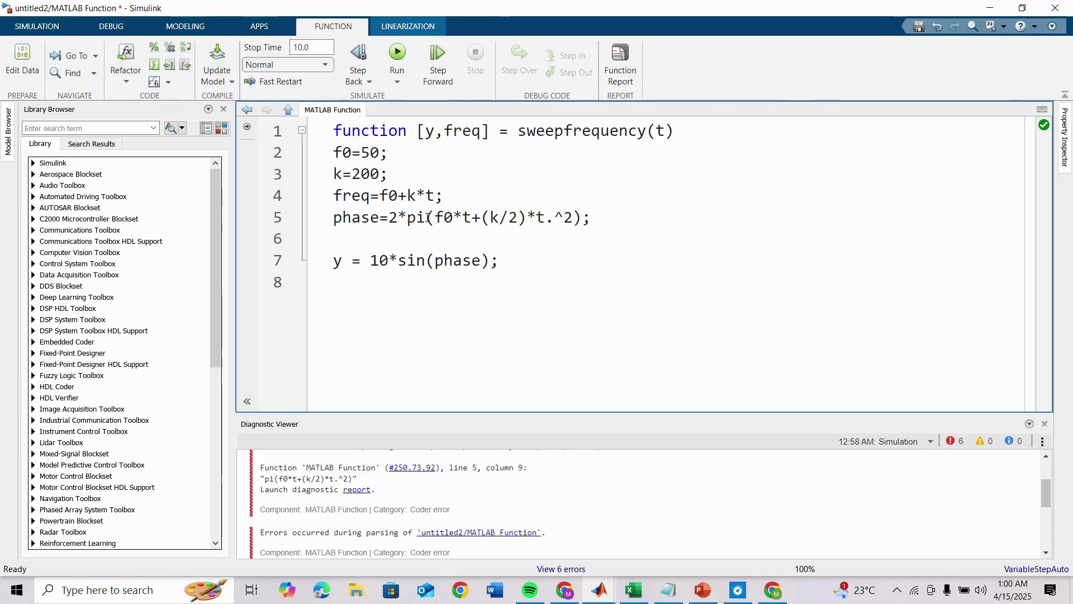
{"action": "left_click", "coordinate": [430, 217]}
{"action": "type", "text": "*"}
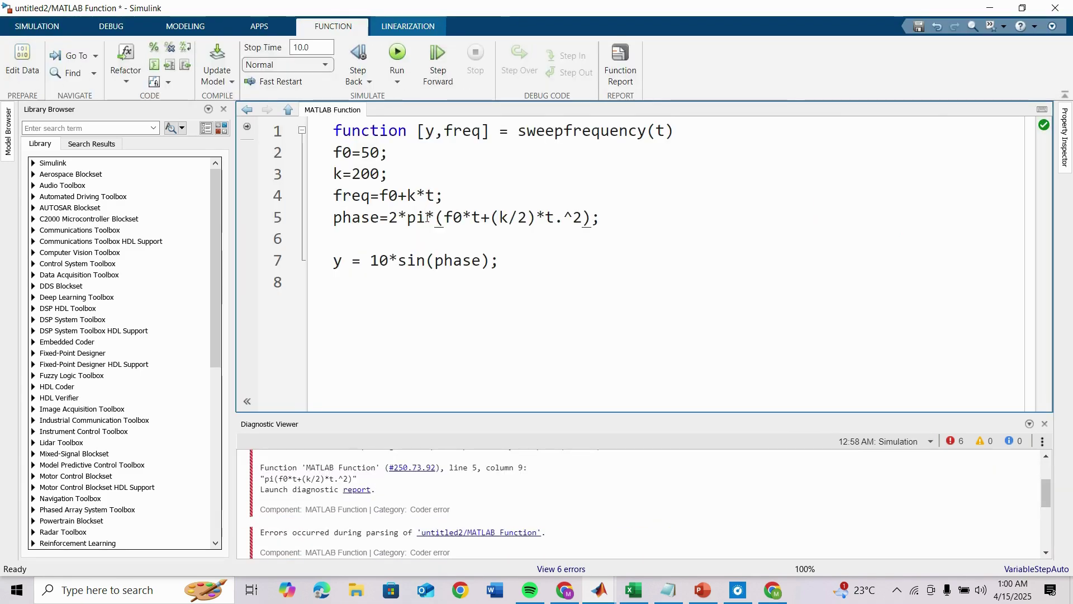
{"action": "left_click", "coordinate": [396, 56]}
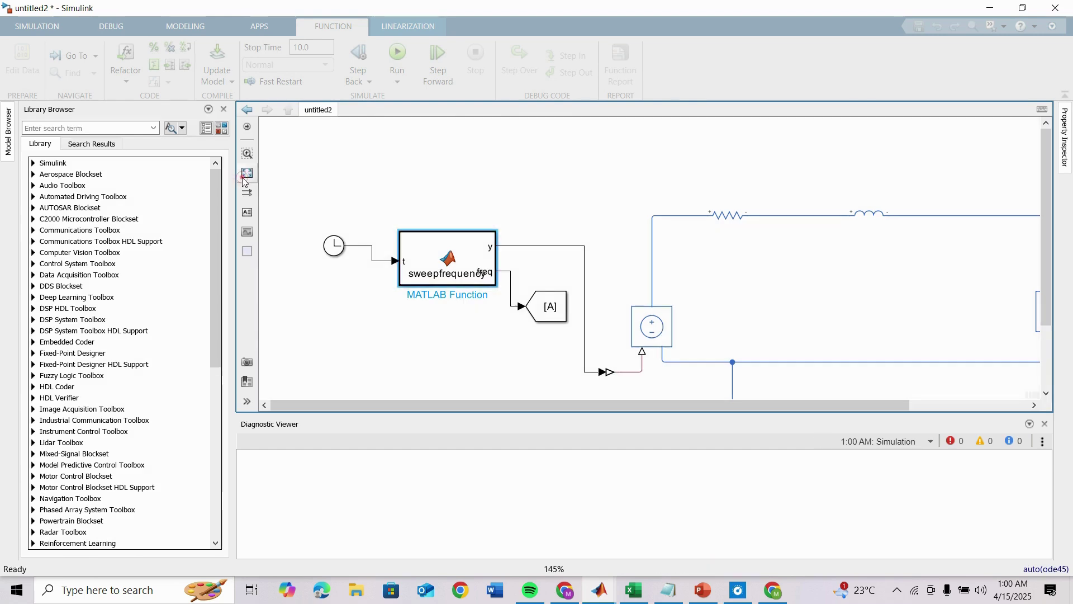
{"action": "left_click", "coordinate": [248, 173]}
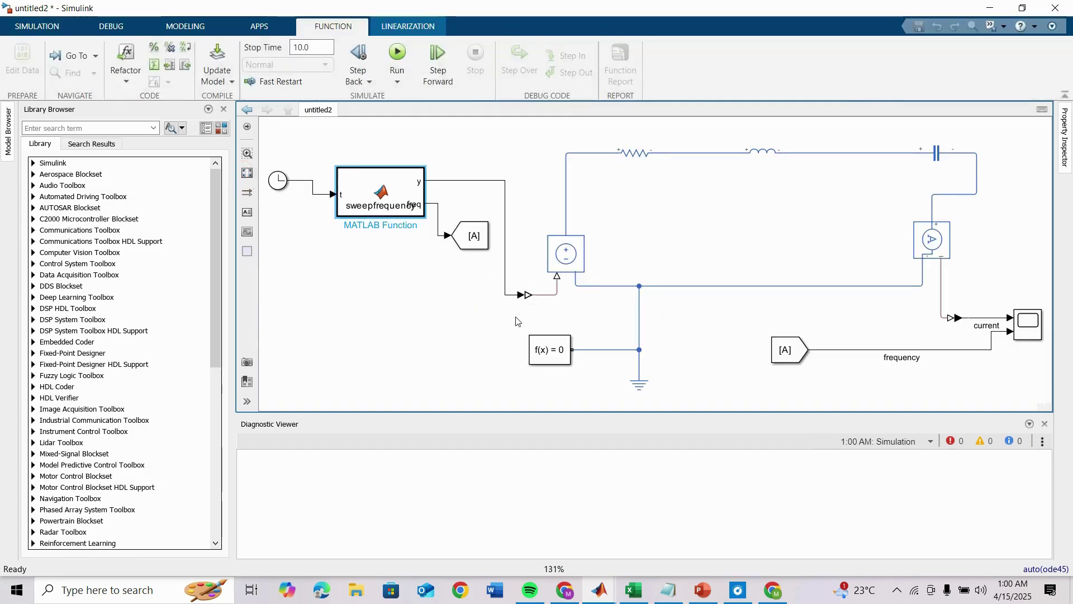
{"action": "left_click", "coordinate": [1034, 329]}
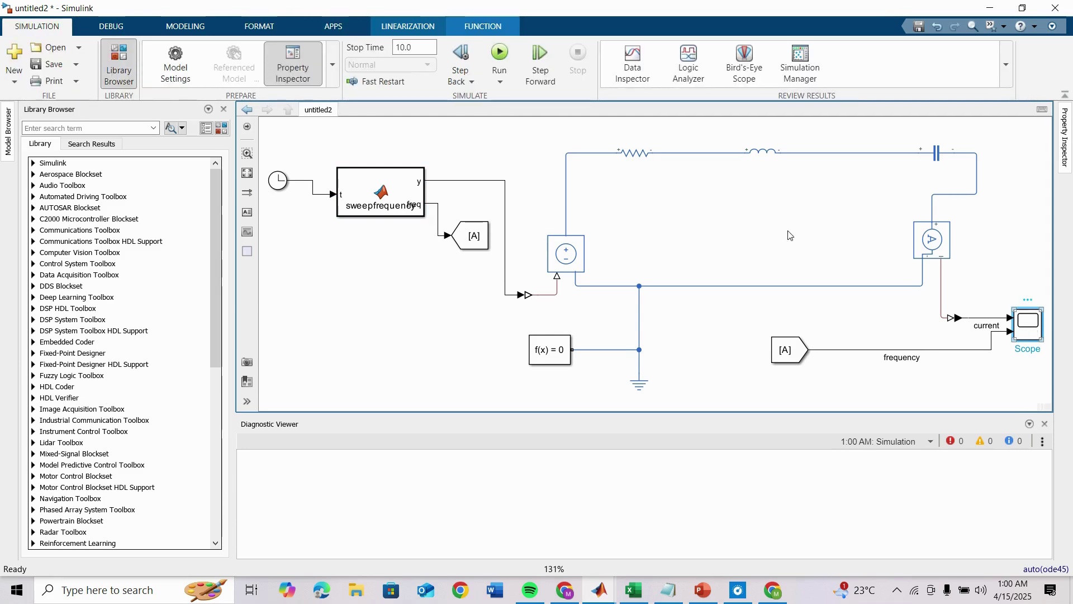
Open the Scope full-screen and scale both X and Y axes to fit the data.
{"action": "double_click", "coordinate": [1027, 323]}
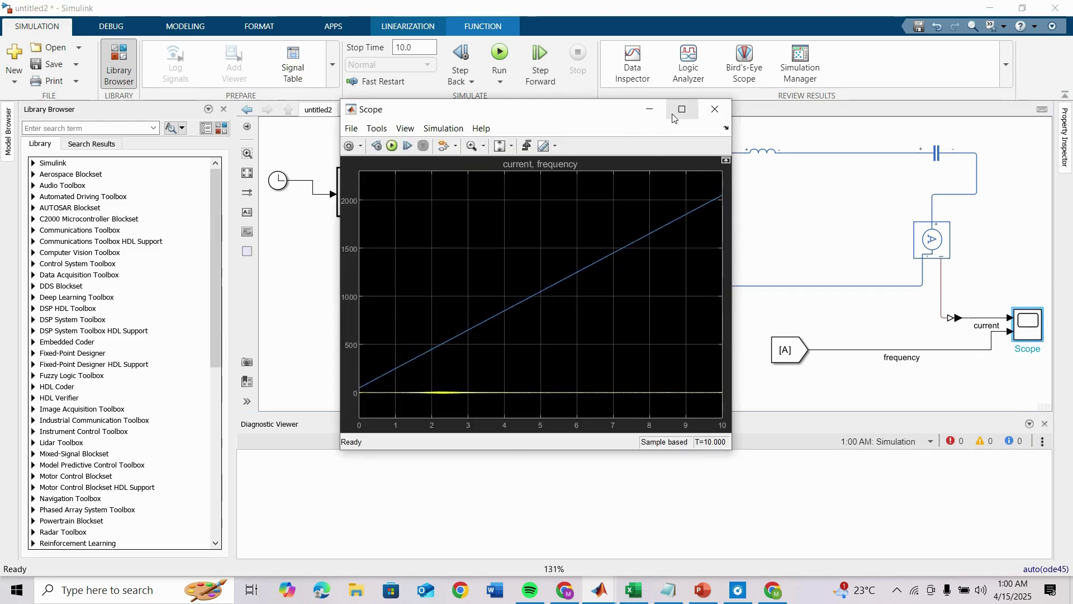
{"action": "left_click", "coordinate": [681, 110]}
{"action": "left_click", "coordinate": [171, 43]}
{"action": "left_click", "coordinate": [162, 76]}
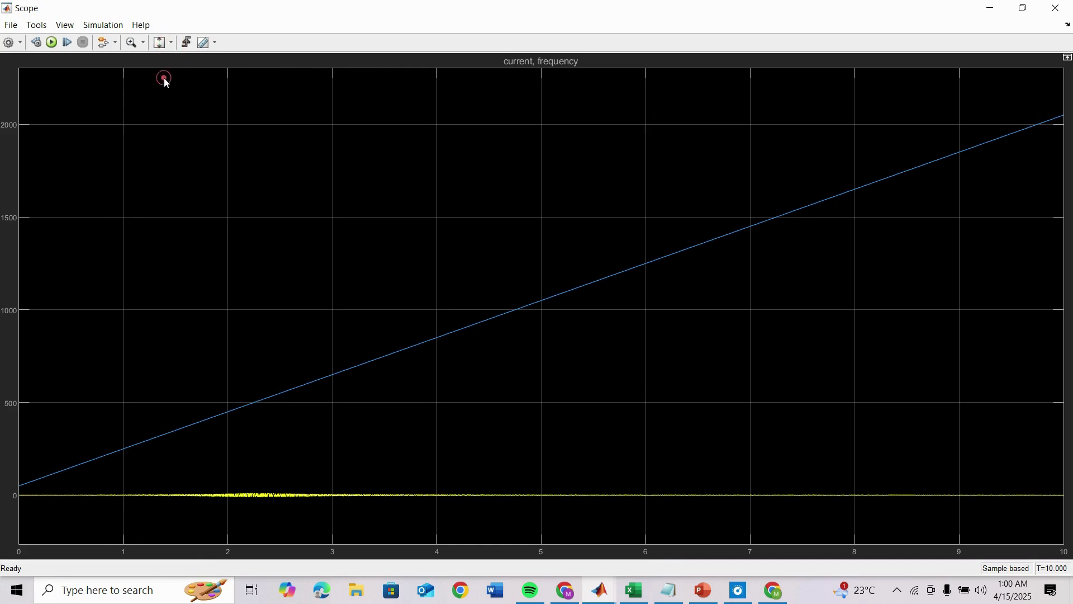
Split the Scope into a 2x1 layout and autoscale the current plot to show its peak.
{"action": "left_click", "coordinate": [65, 24]}
{"action": "left_click", "coordinate": [85, 41]}
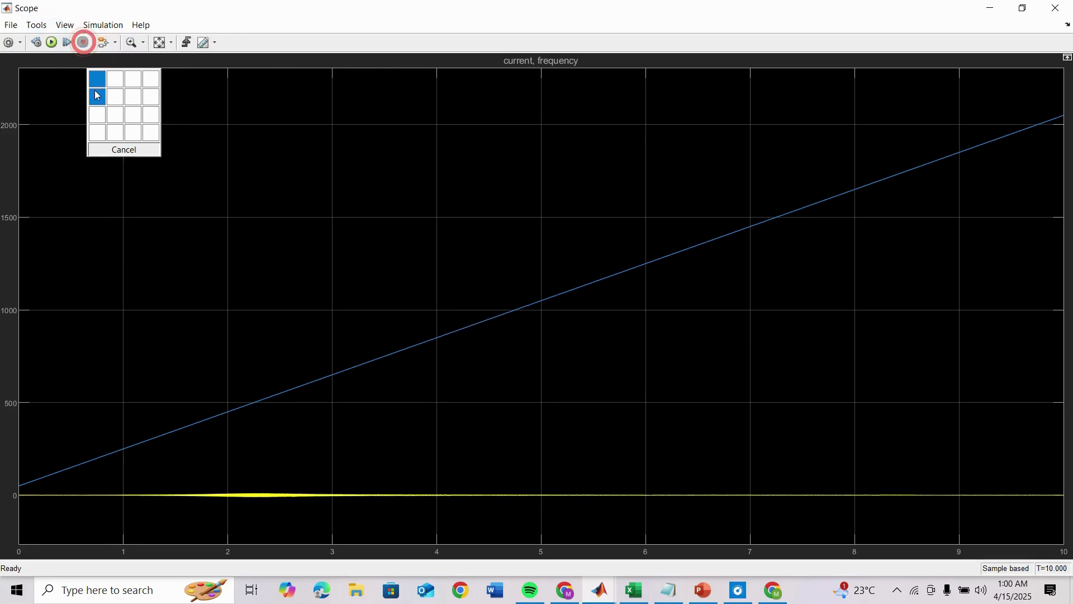
{"action": "left_click", "coordinate": [97, 96]}
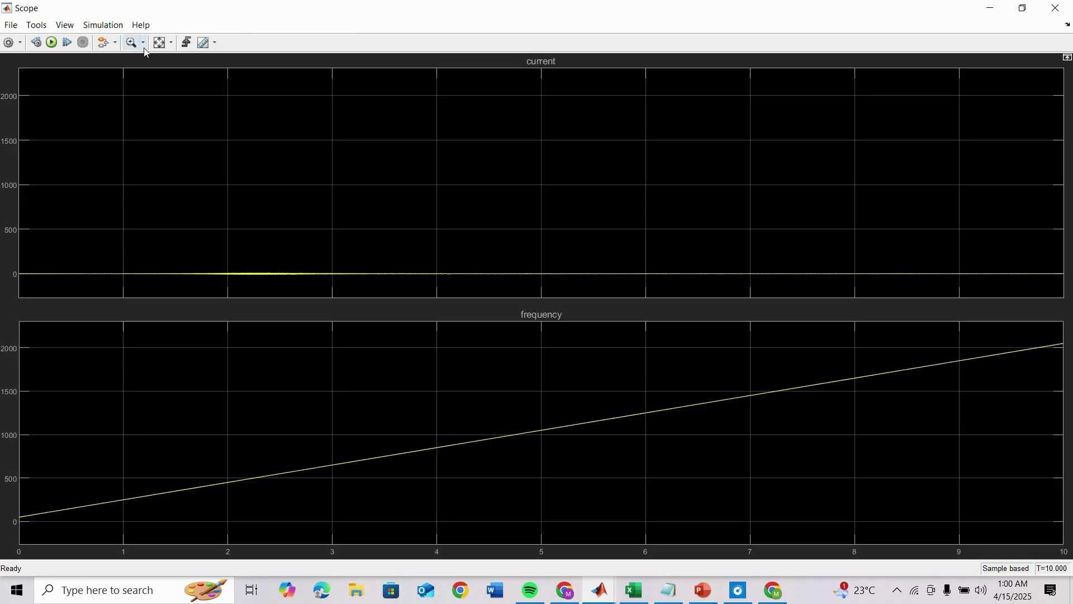
{"action": "left_click", "coordinate": [155, 46]}
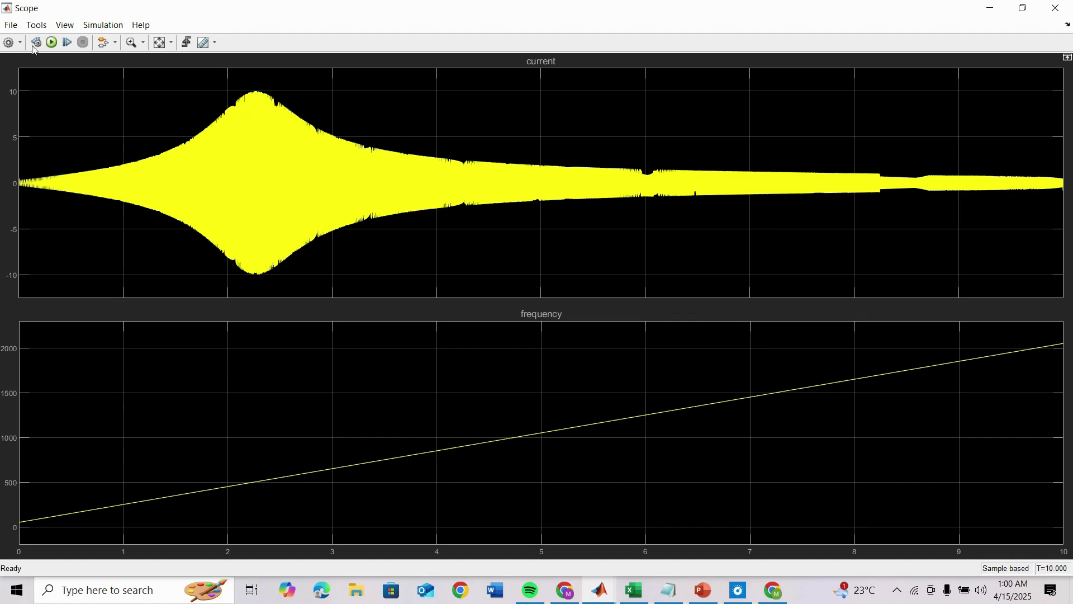
{"action": "left_click", "coordinate": [39, 26]}
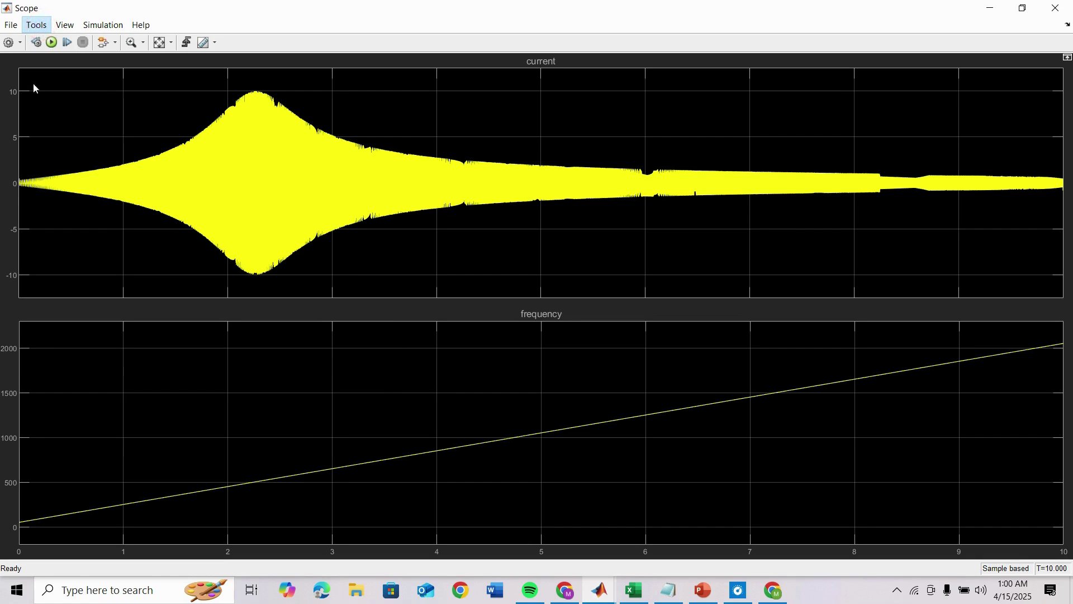
Enable Cursor Measurements and Peak Finder in the Scope, showing the 9.994 current peak at 2.275 s.
{"action": "left_click", "coordinate": [39, 25]}
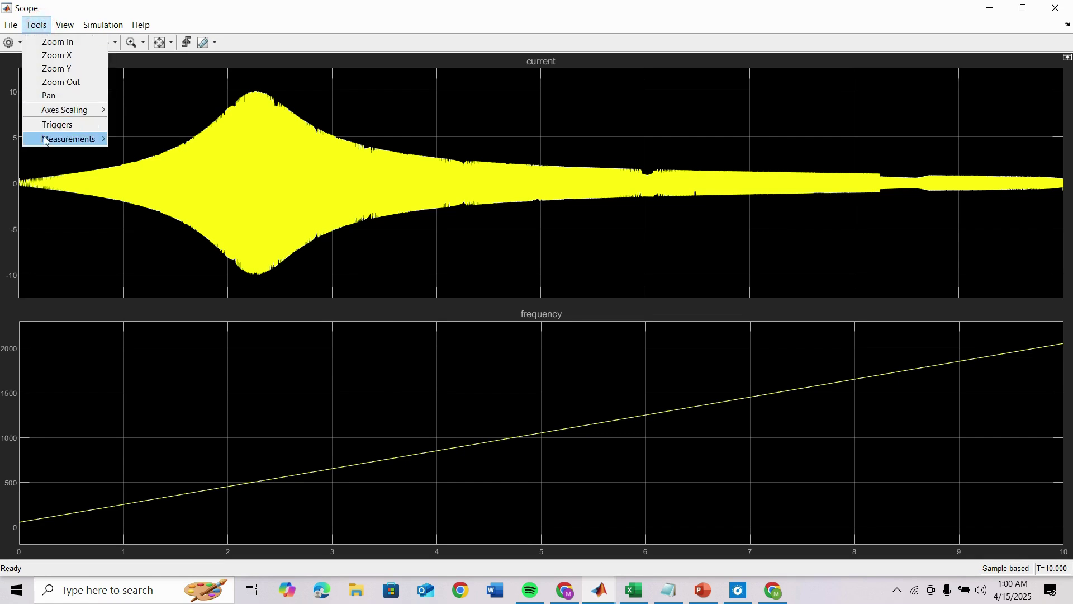
{"action": "left_click", "coordinate": [161, 151]}
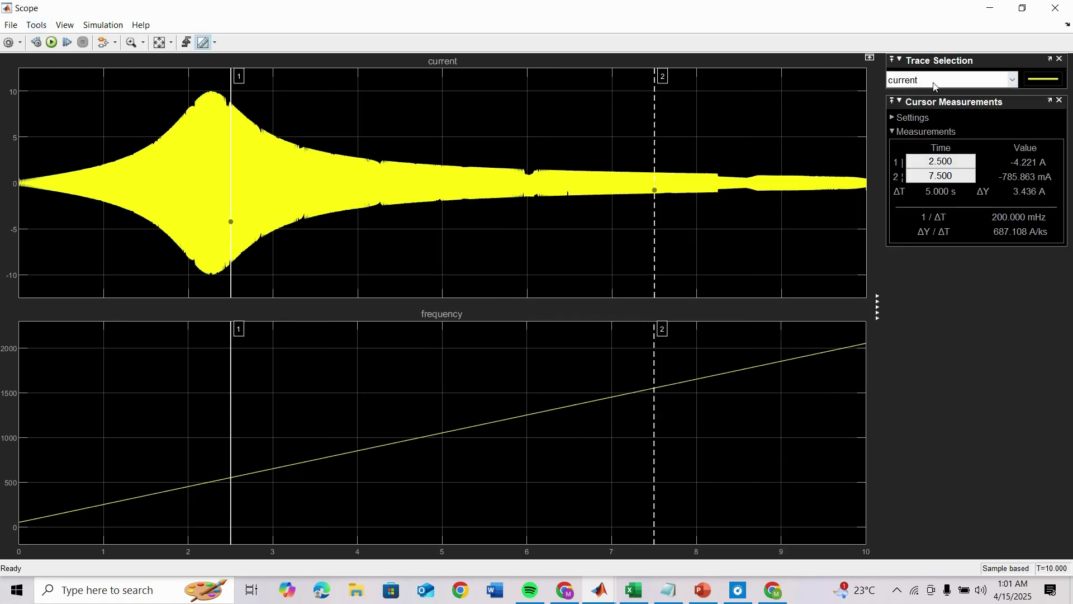
{"action": "left_click", "coordinate": [39, 25]}
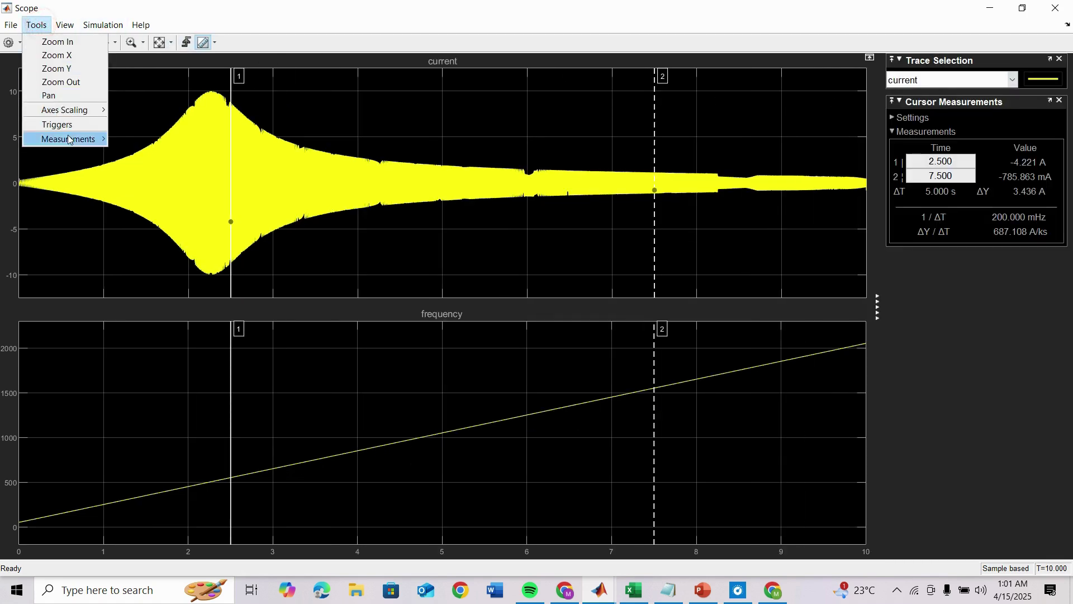
{"action": "mouse_move", "coordinate": [68, 139]}
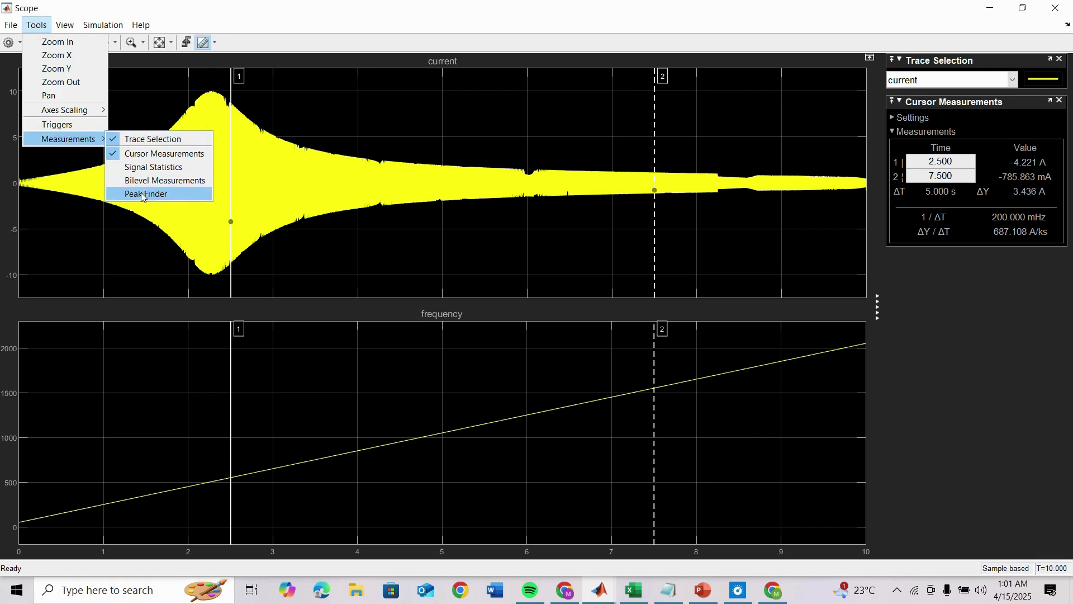
{"action": "left_click", "coordinate": [141, 196]}
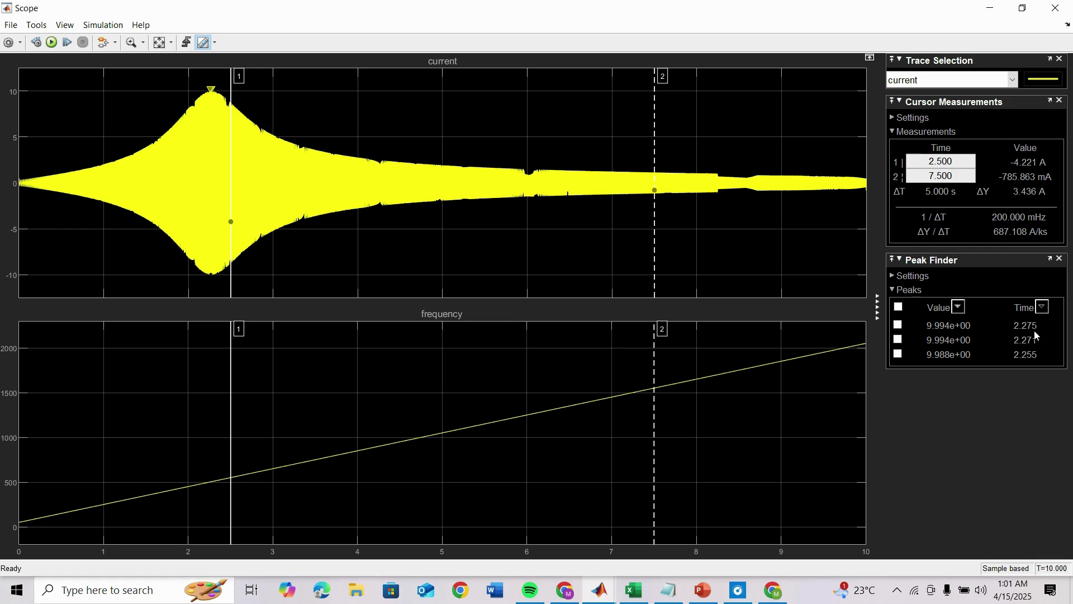
Measure the frequency trace with cursor 2 at 2.275 s, reading about 505 Hz.
{"action": "left_click", "coordinate": [963, 81]}
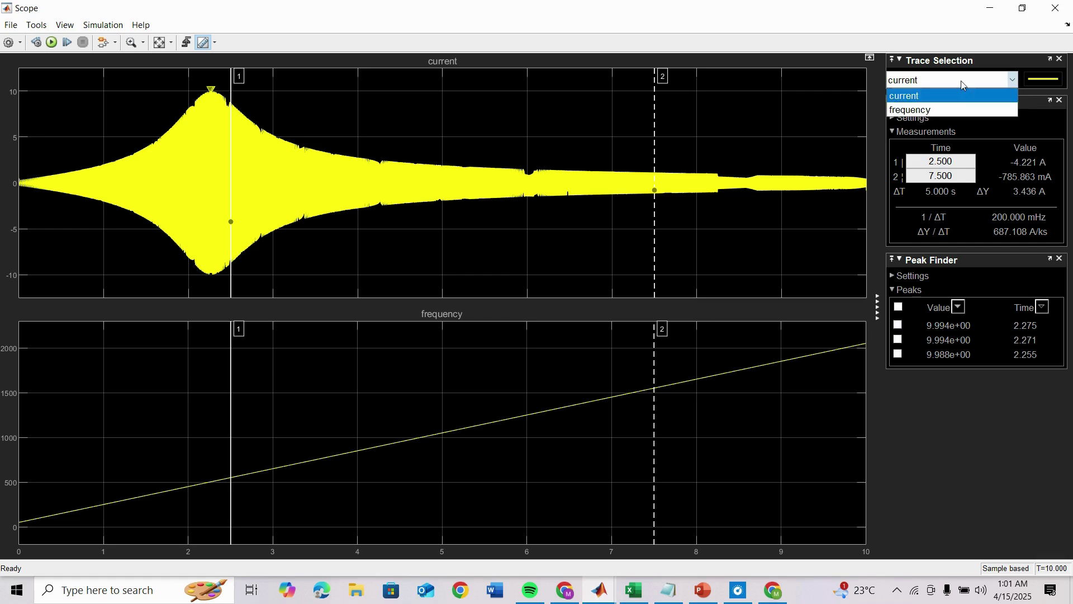
{"action": "left_click", "coordinate": [935, 111]}
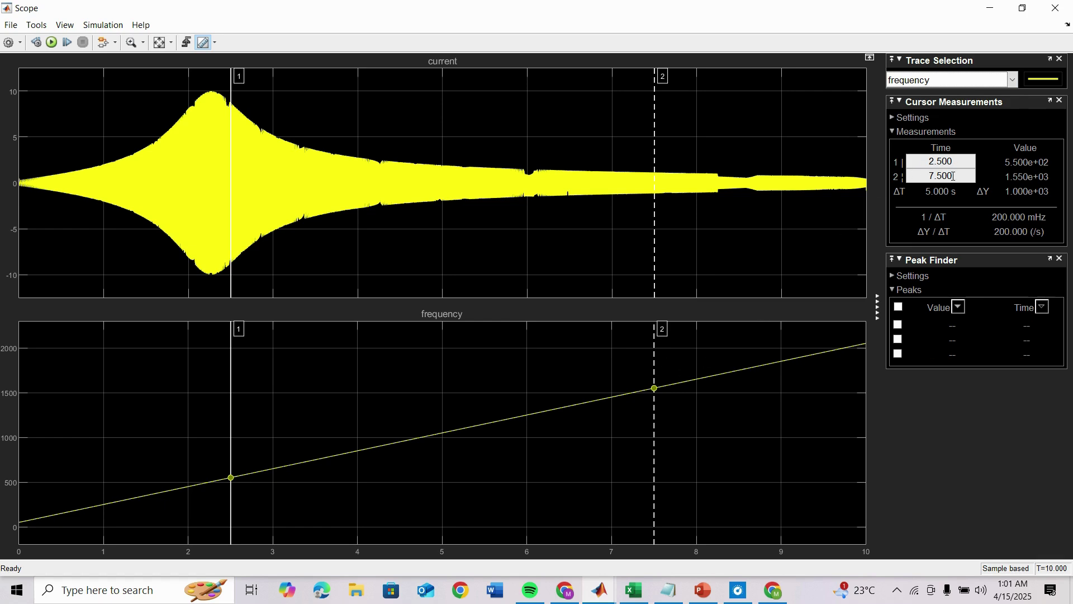
{"action": "left_click_drag", "start_coordinate": [953, 177], "coordinate": [914, 178]}
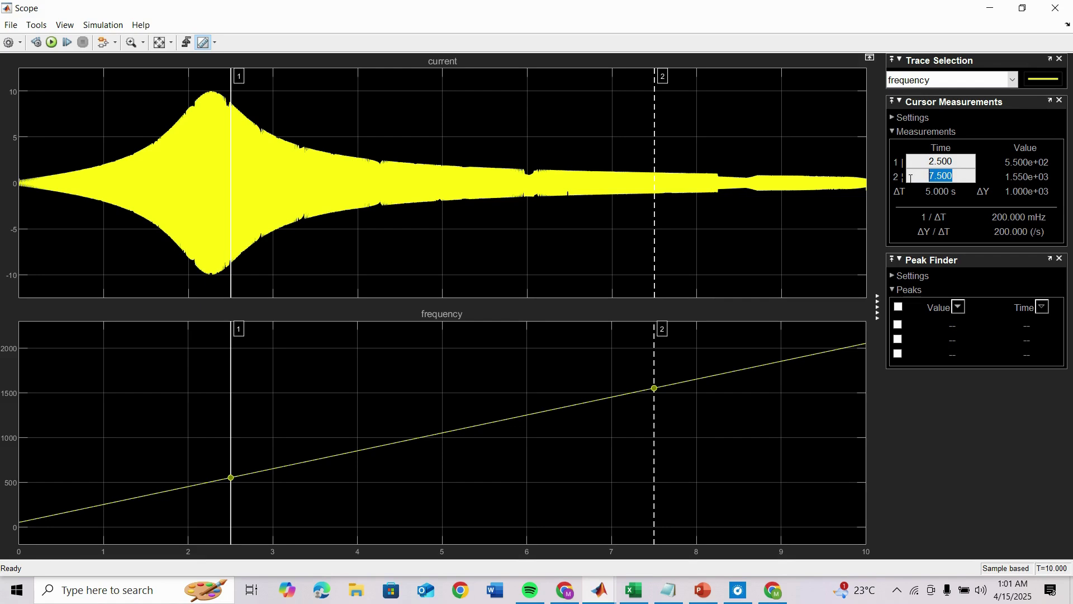
{"action": "type", "text": "2.275"}
{"action": "key", "text": "Return"}
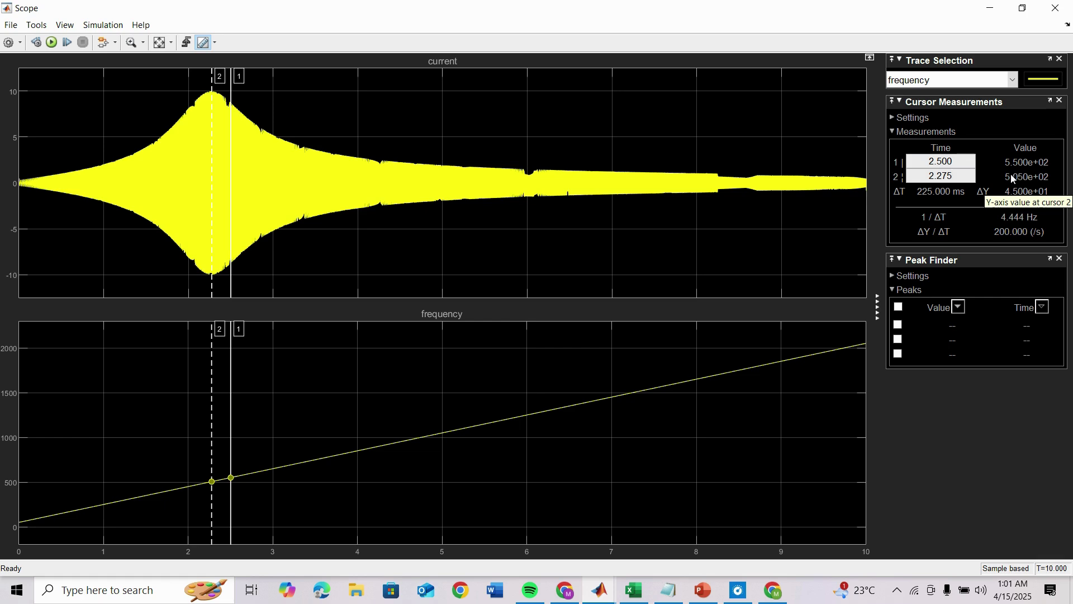
In the MATLAB Command Window, compute the LC product (1e-3)*(100e-6).
{"action": "left_click", "coordinate": [601, 589]}
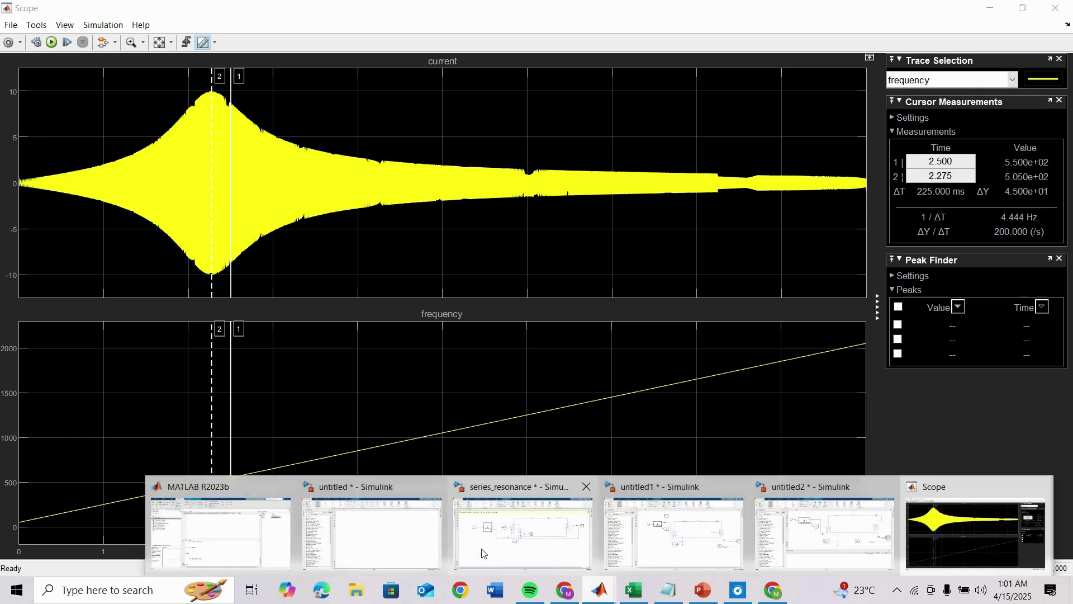
{"action": "left_click", "coordinate": [233, 545]}
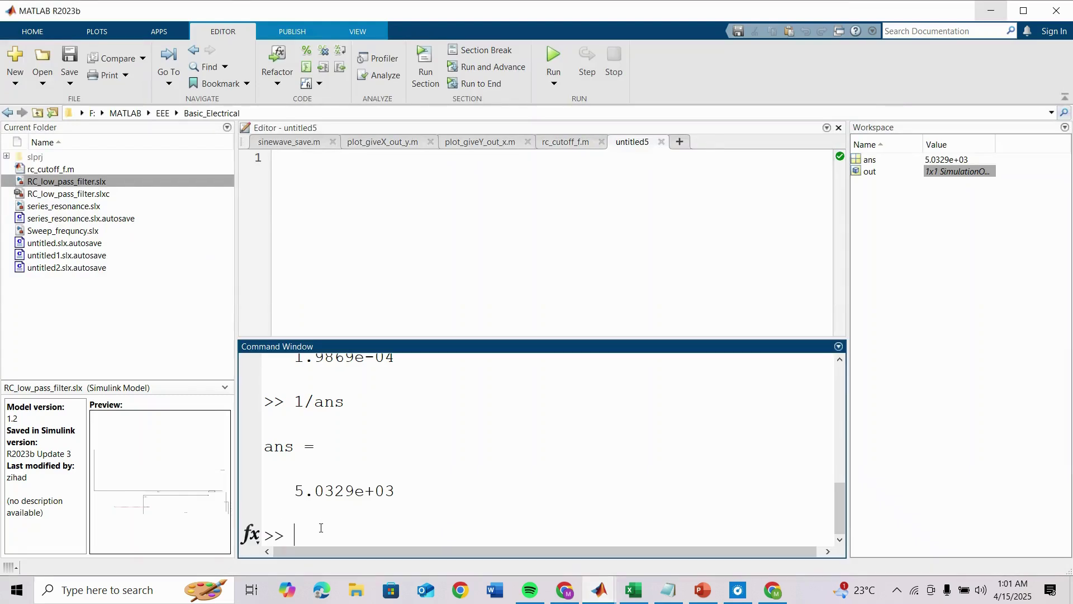
{"action": "type", "text": "sqrt"}
{"action": "type", "text": "("}
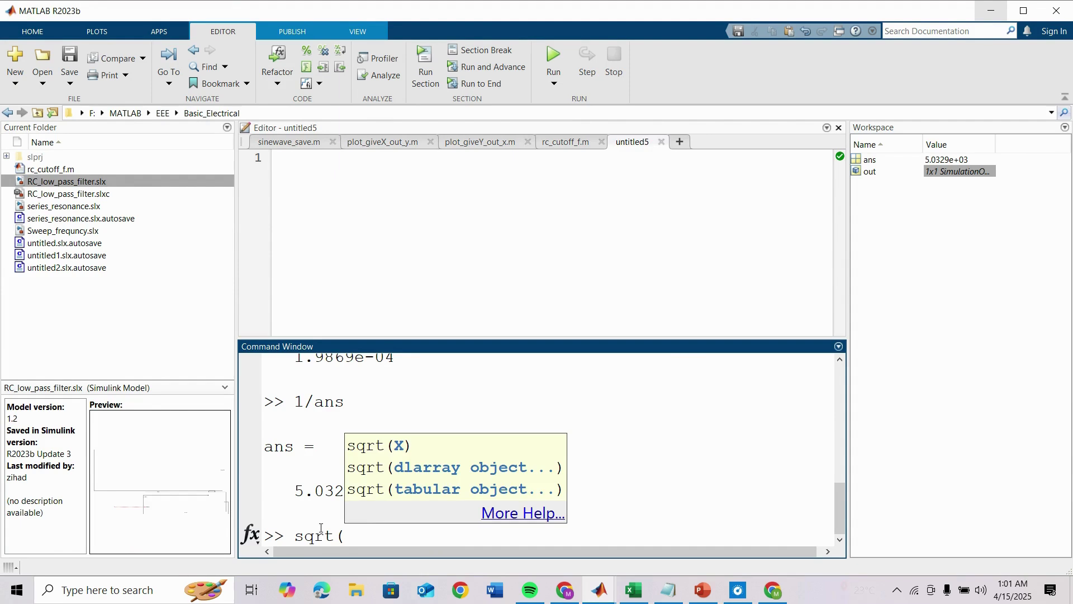
{"action": "key", "text": "BackSpace"}
{"action": "key", "text": "BackSpace"}
{"action": "key", "text": "BackSpace"}
{"action": "key", "text": "BackSpace"}
{"action": "key", "text": "BackSpace"}
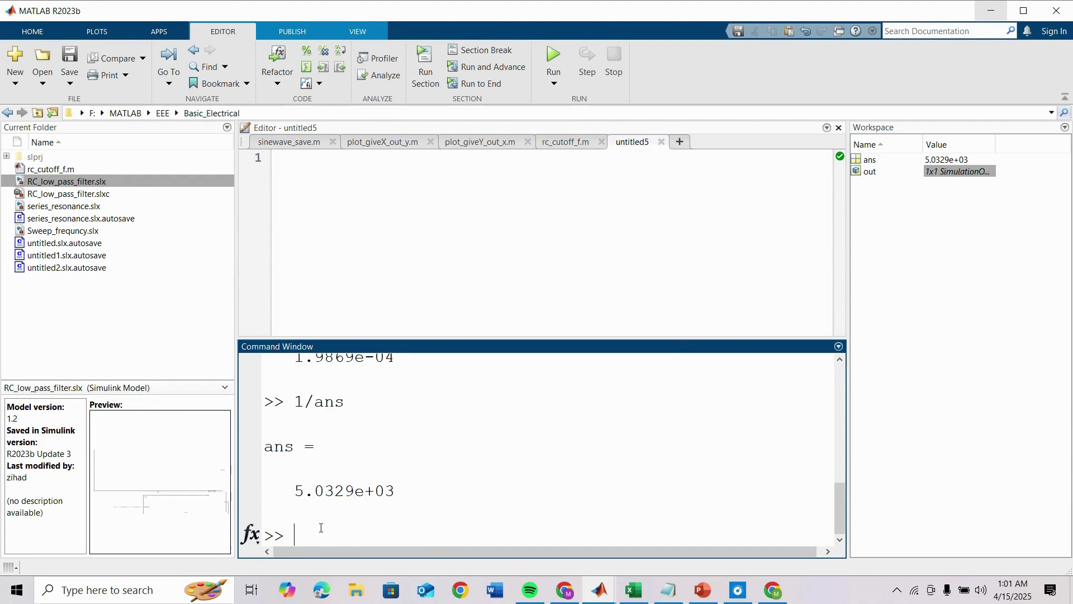
{"action": "type", "text": "(1e-"}
{"action": "type", "text": "3)"}
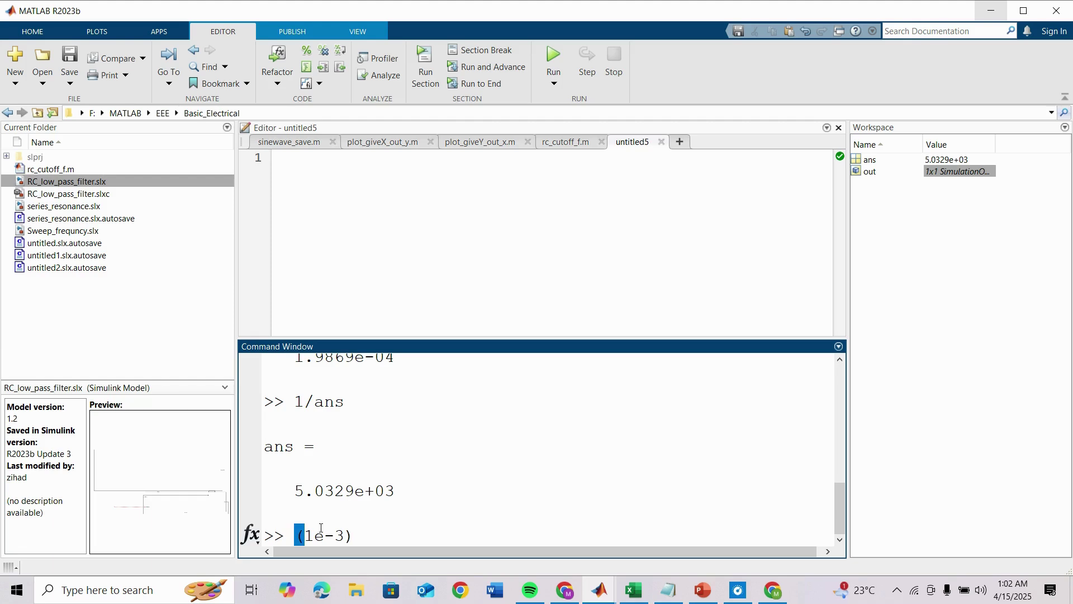
{"action": "type", "text": "*("}
{"action": "type", "text": "1e"}
{"action": "key", "text": "BackSpace"}
{"action": "type", "text": "00"}
{"action": "type", "text": "e-6)"}
{"action": "key", "text": "Return"}
{"action": "type", "text": "sqrt("}
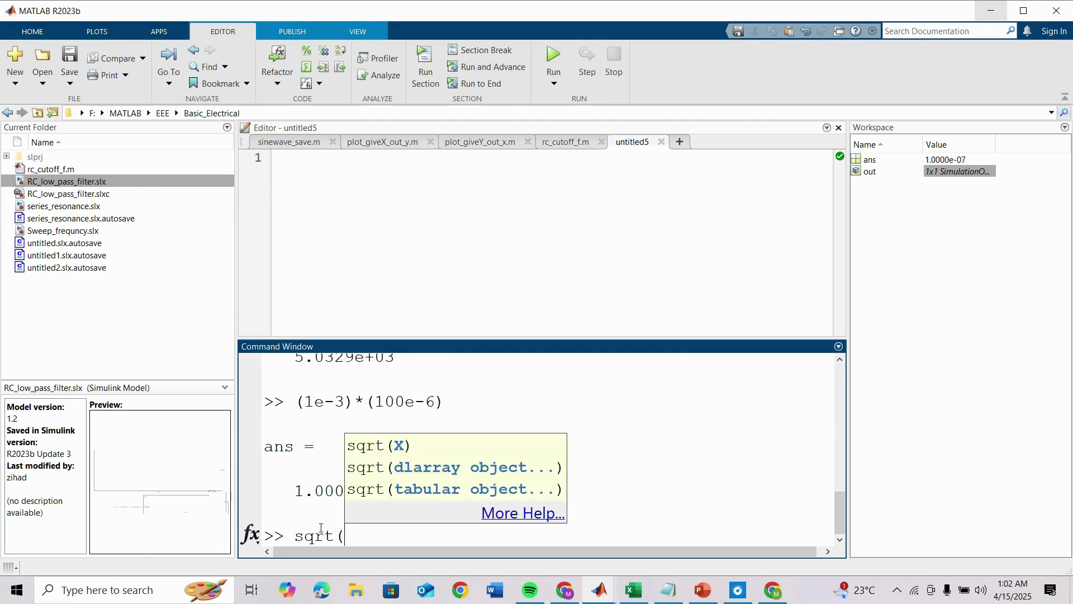
{"action": "type", "text": "ans)"}
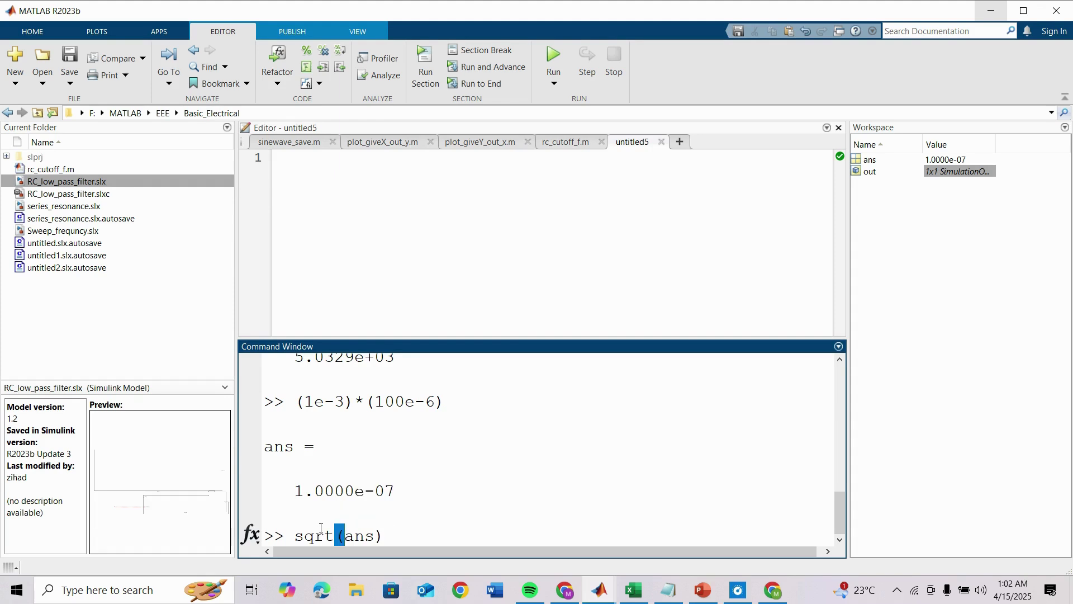
Take sqrt, multiply by 2*pi, and invert to get 503.2921 Hz.
{"action": "key", "text": "Return"}
{"action": "type", "text": "ans*2*"}
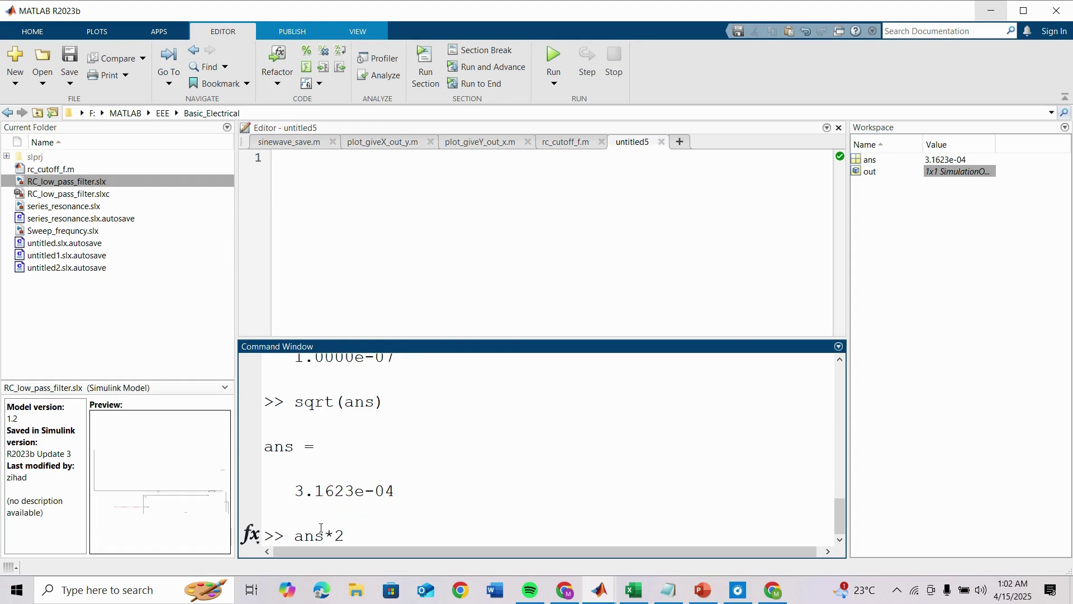
{"action": "type", "text": "pi"}
{"action": "key", "text": "Return"}
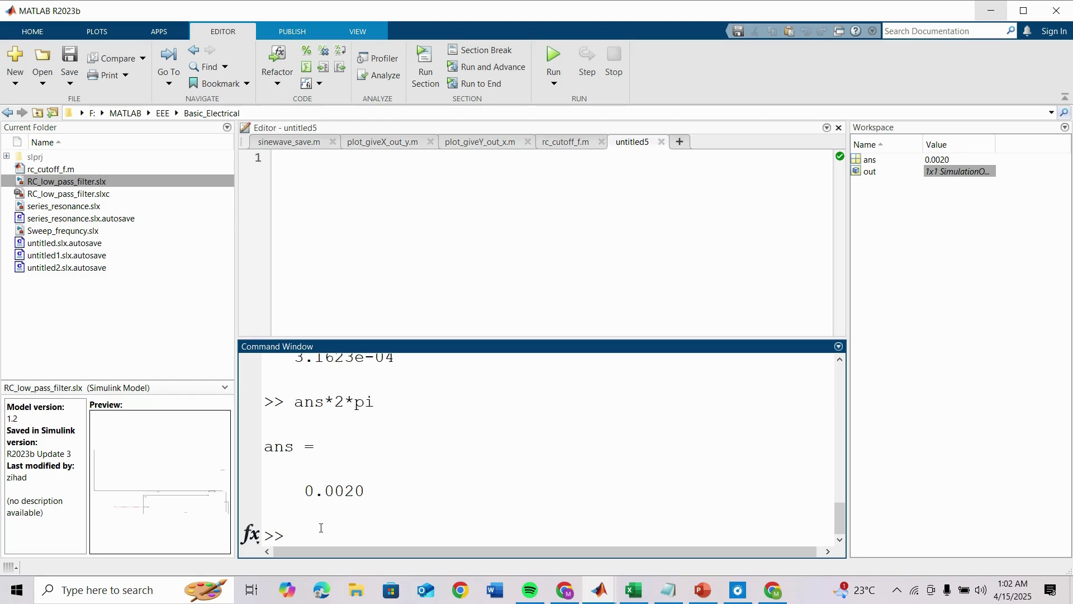
{"action": "type", "text": "1/ans"}
{"action": "key", "text": "Return"}
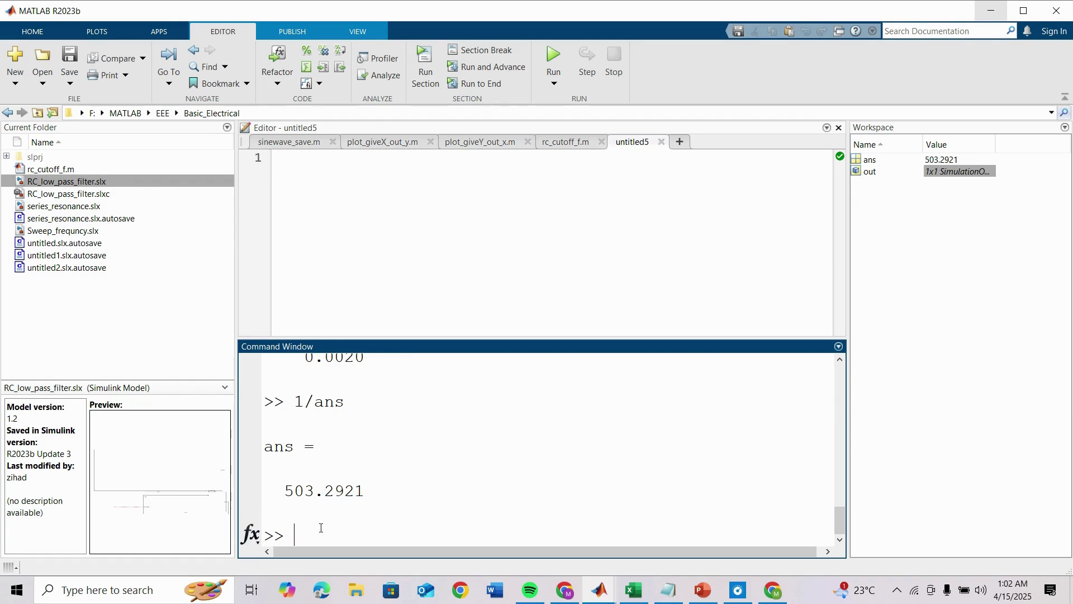
{"action": "left_click_drag", "start_coordinate": [376, 495], "coordinate": [283, 494]}
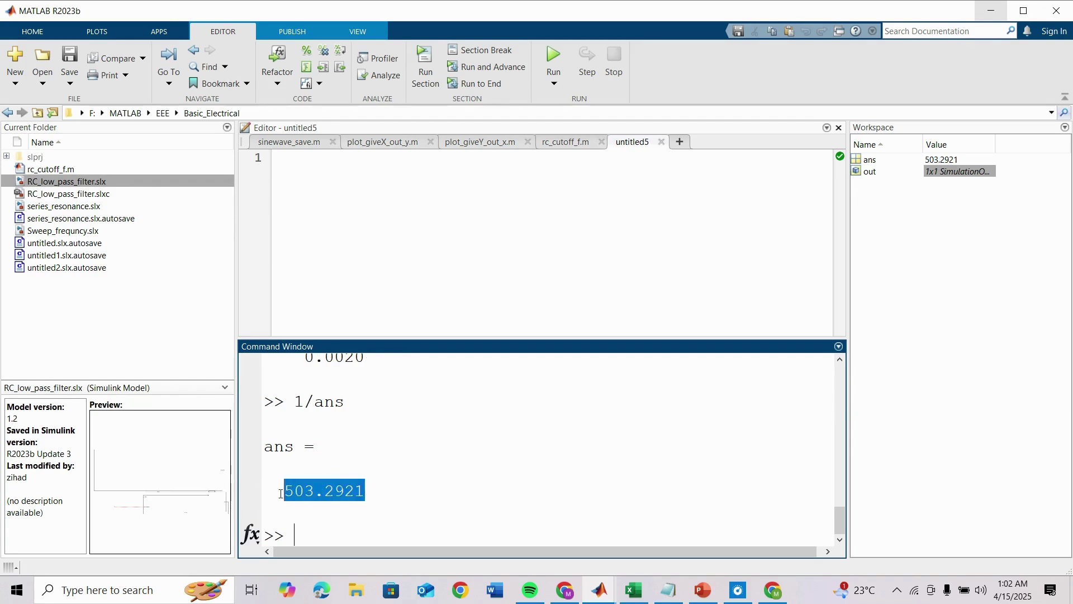
{"action": "left_click", "coordinate": [293, 496]}
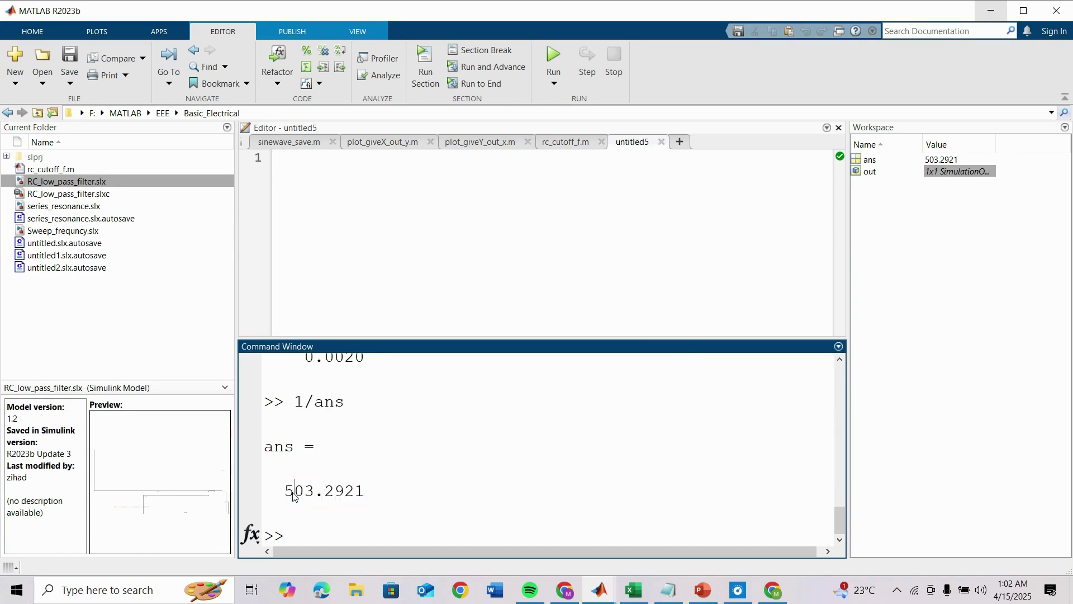
{"action": "left_click", "coordinate": [600, 589]}
Switch back to the resonance Scope and close it to reveal the RLC circuit diagram.
{"action": "left_click", "coordinate": [940, 539]}
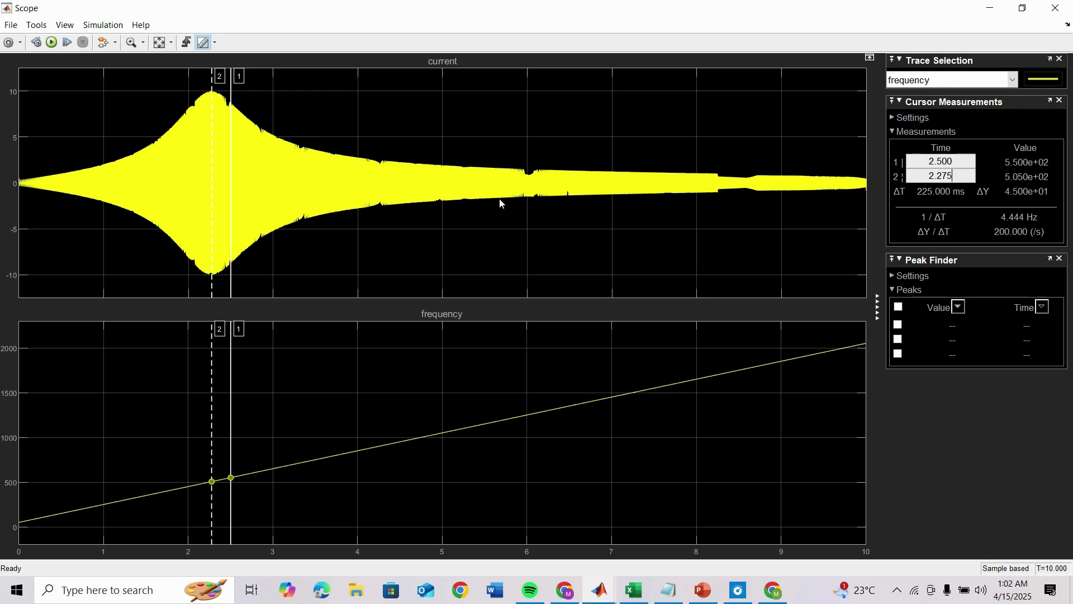
{"action": "left_click", "coordinate": [1055, 8]}
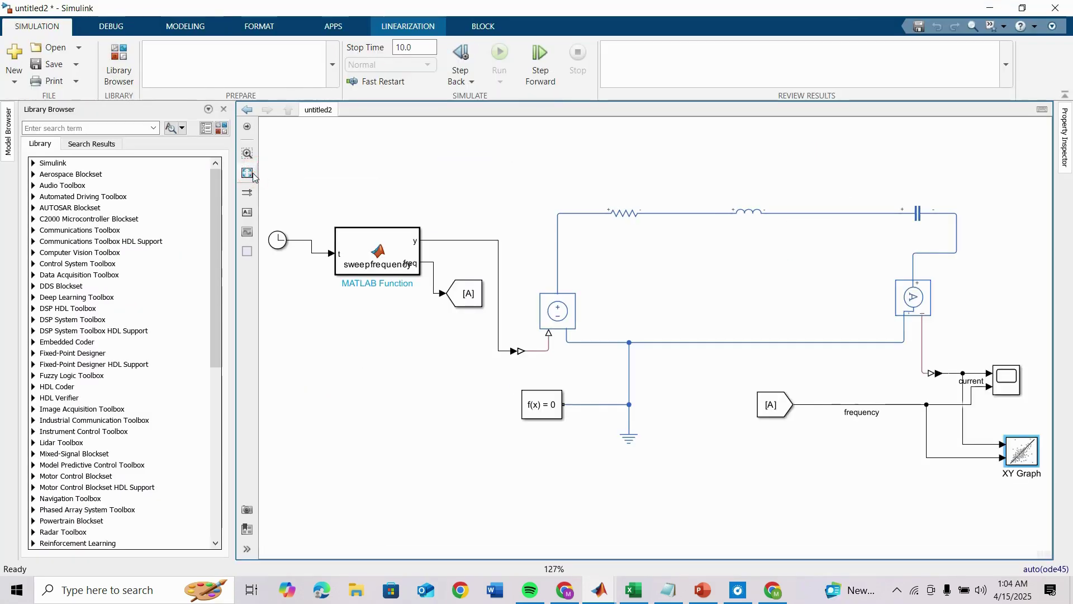